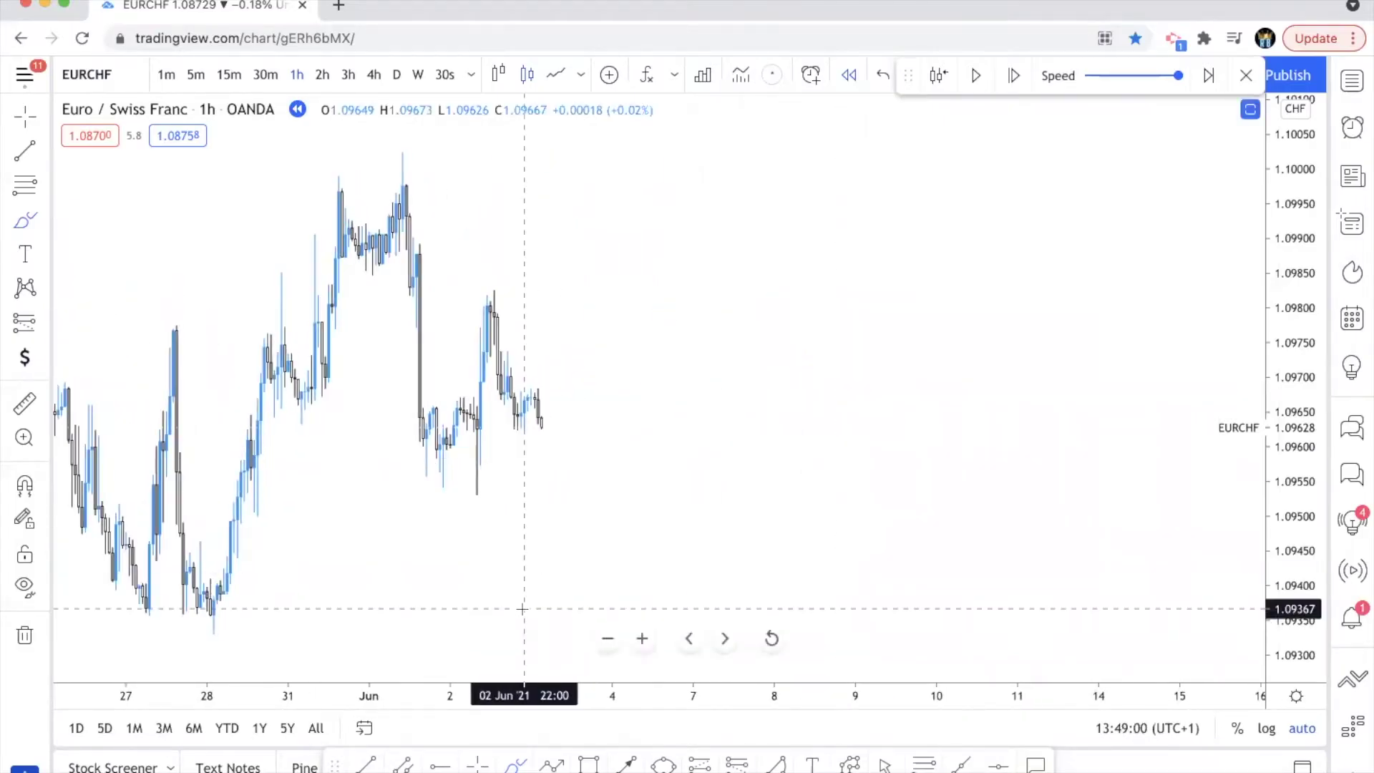
Brush a freehand zigzag price path from near 3 Jun, rising toward 1.0993 then dropping.
mouse_move(528, 619)
left_mouse_down()
mouse_move(630, 456)
mouse_move(651, 536)
mouse_move(732, 361)
mouse_move(757, 441)
mouse_move(859, 368)
mouse_move(941, 216)
mouse_move(992, 469)
left_mouse_up()
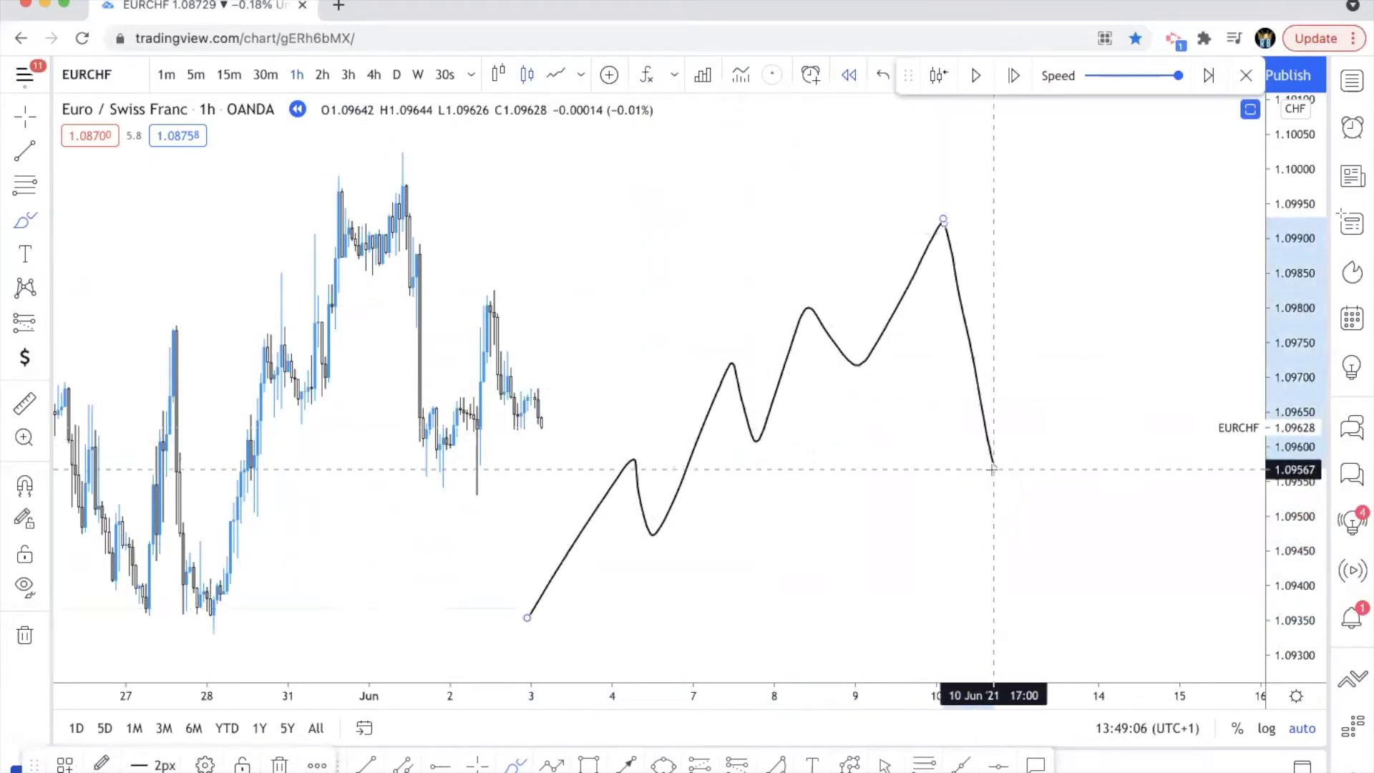
Sketch a stepped decline to near 1.0938 and recovery after 14 Jun, plus a loop at the peak.
scroll(1031, 481, "right", 5)
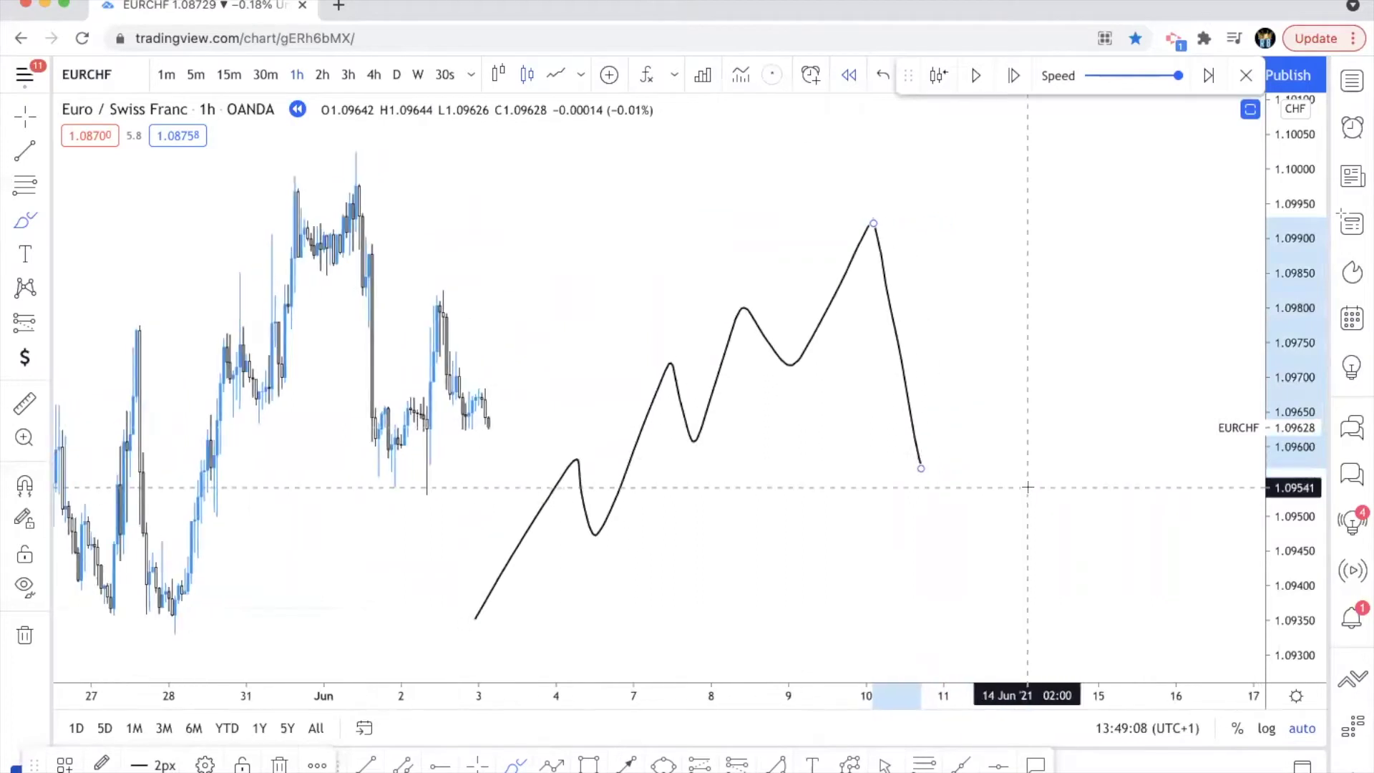
mouse_move(993, 234)
left_mouse_down()
mouse_move(1016, 375)
mouse_move(1066, 297)
mouse_move(1065, 446)
mouse_move(1113, 485)
mouse_move(1140, 485)
mouse_move(1156, 598)
mouse_move(1238, 385)
left_mouse_up()
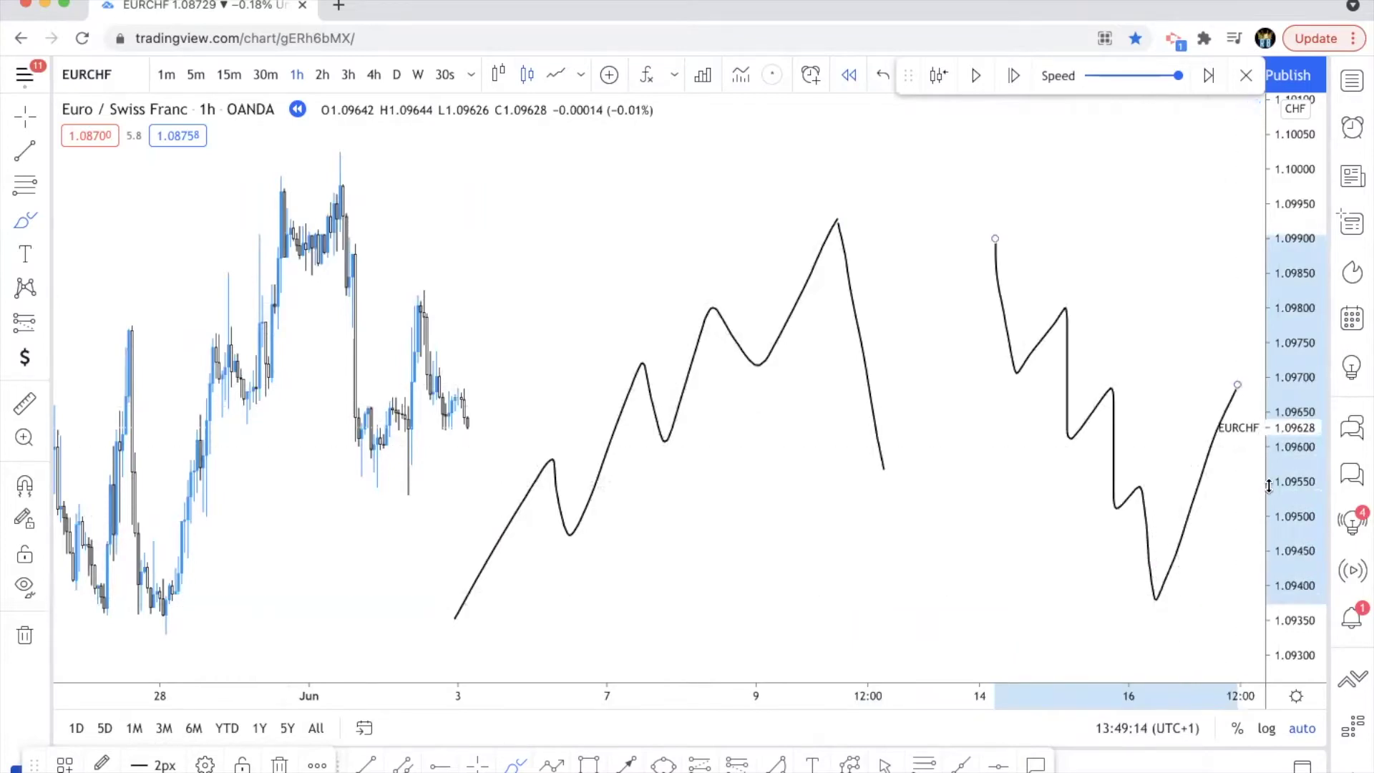
mouse_move(825, 231)
left_mouse_down()
mouse_move(850, 460)
mouse_move(898, 423)
mouse_move(849, 221)
mouse_move(836, 219)
left_mouse_up()
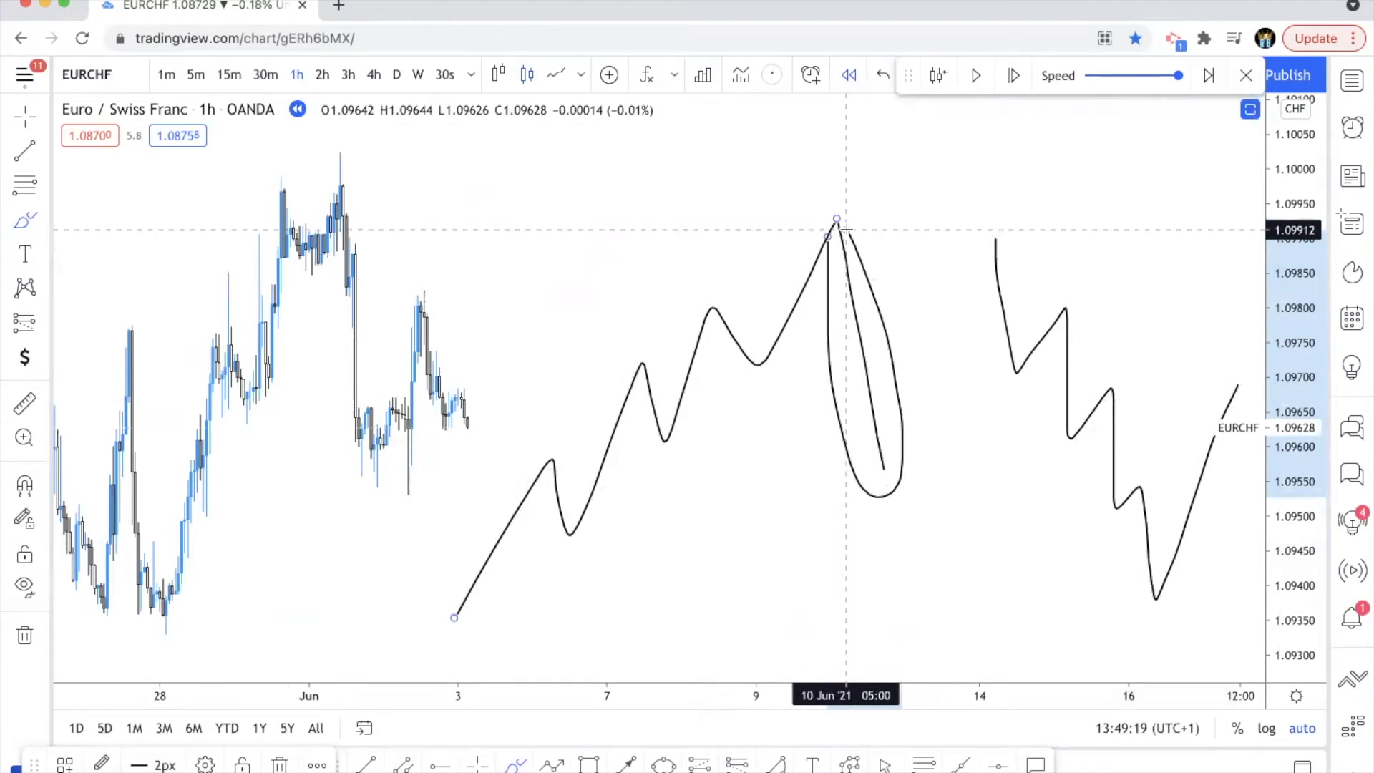
Undo the trial loop on the right-hand path and select the drawn path at its 10 Jun peak.
mouse_move(1191, 391)
left_mouse_down()
mouse_move(1157, 584)
mouse_move(1231, 529)
mouse_move(1208, 416)
left_mouse_up()
key("ctrl+z")
key("ctrl+z")
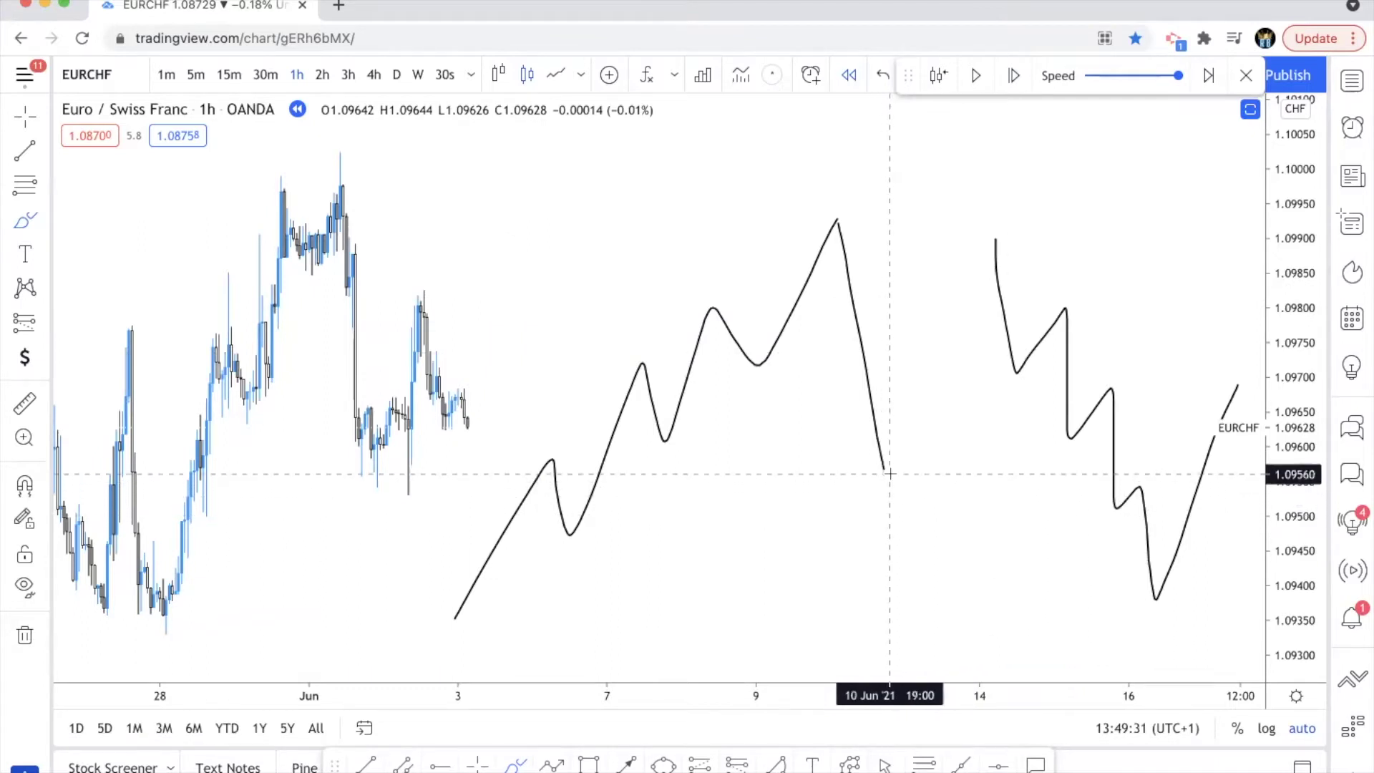
left_click(843, 232)
Trace the drop from the peak and try three horizontal imbalance marks on it, then undo them.
left_click_drag(858, 491, 834, 227)
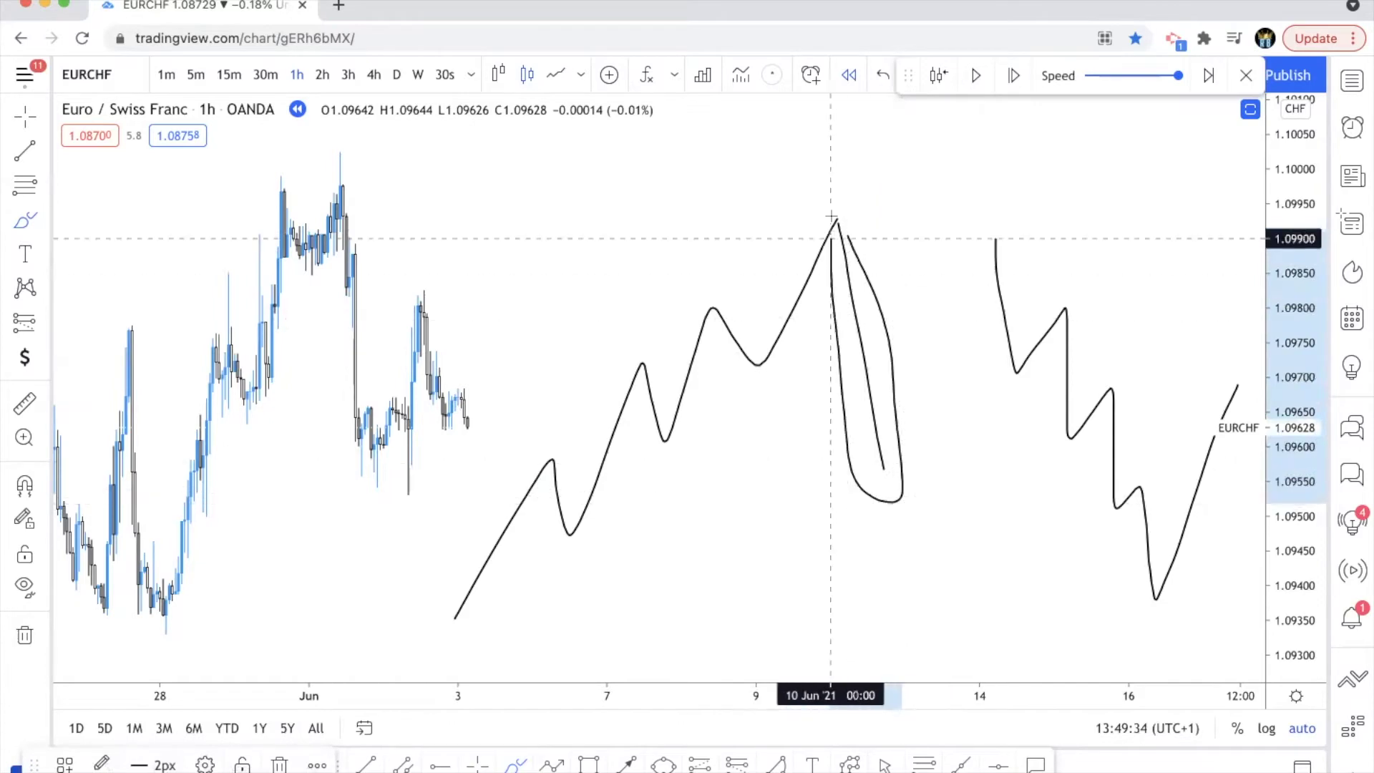
left_click(883, 474)
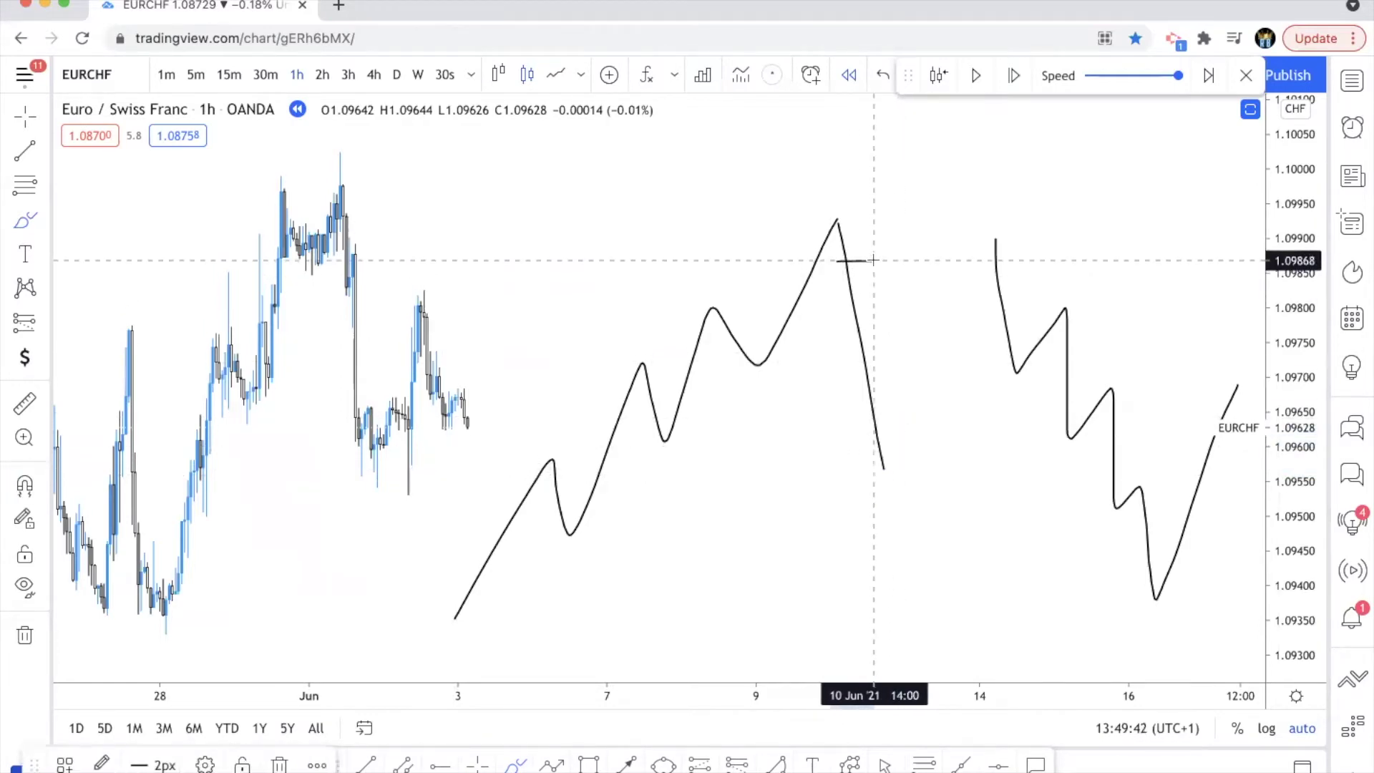
left_click_drag(851, 297, 906, 297)
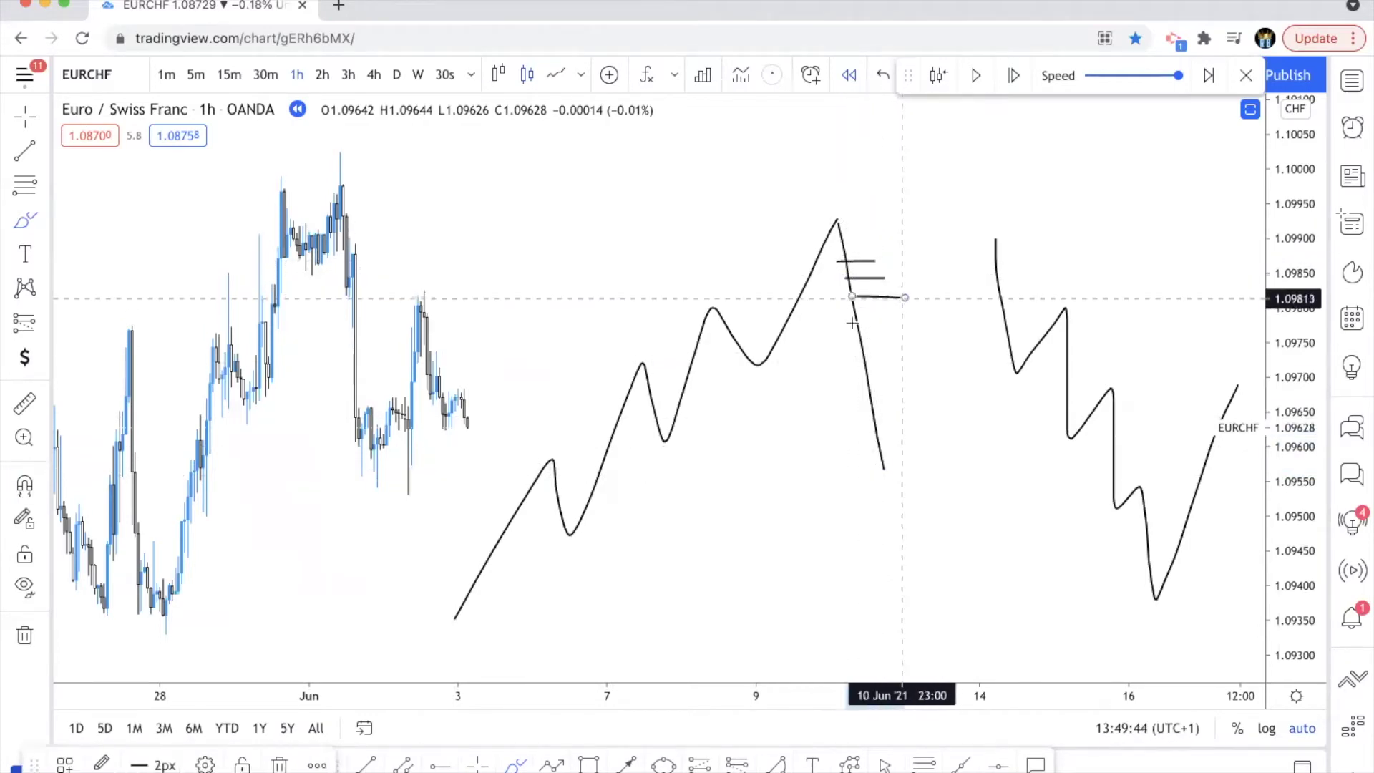
left_click_drag(844, 328, 885, 328)
left_click_drag(839, 381, 896, 380)
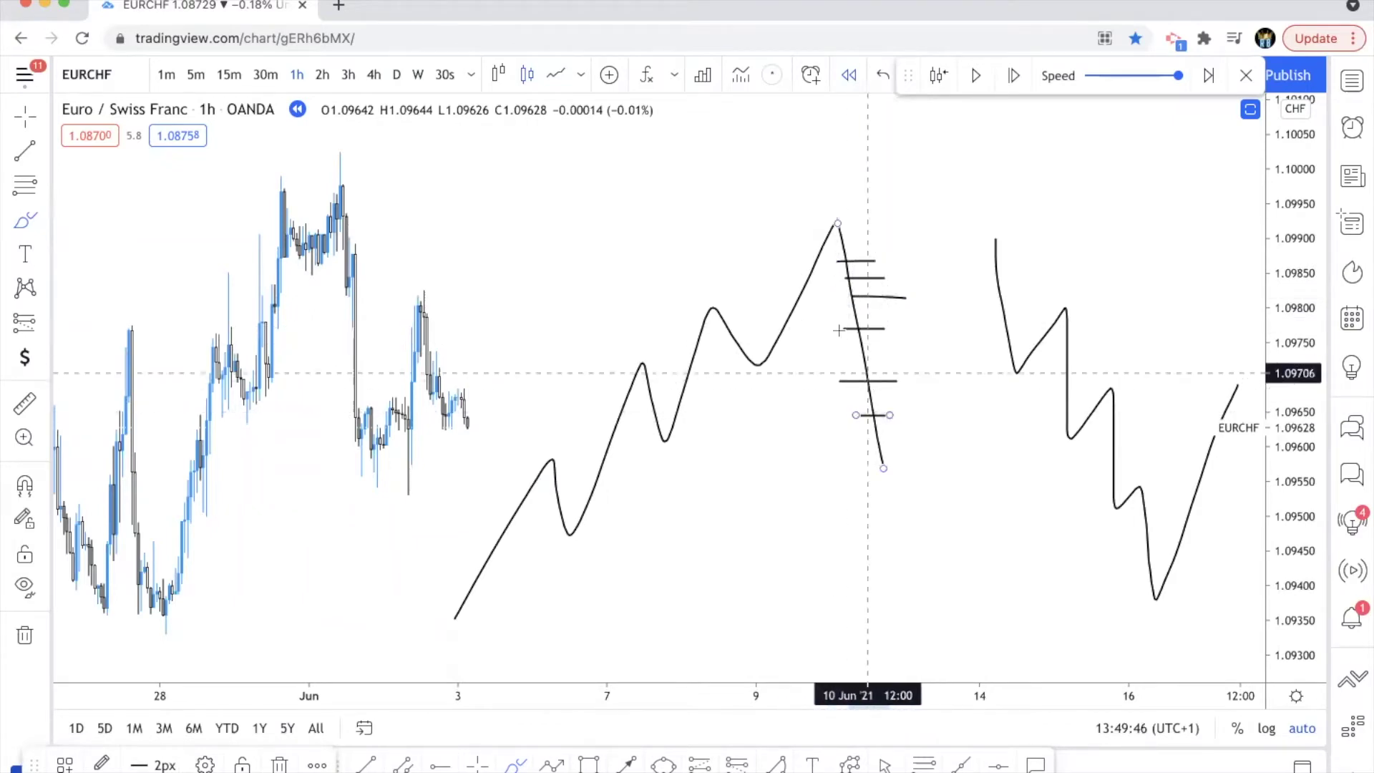
key("super+z")
key("super+z")
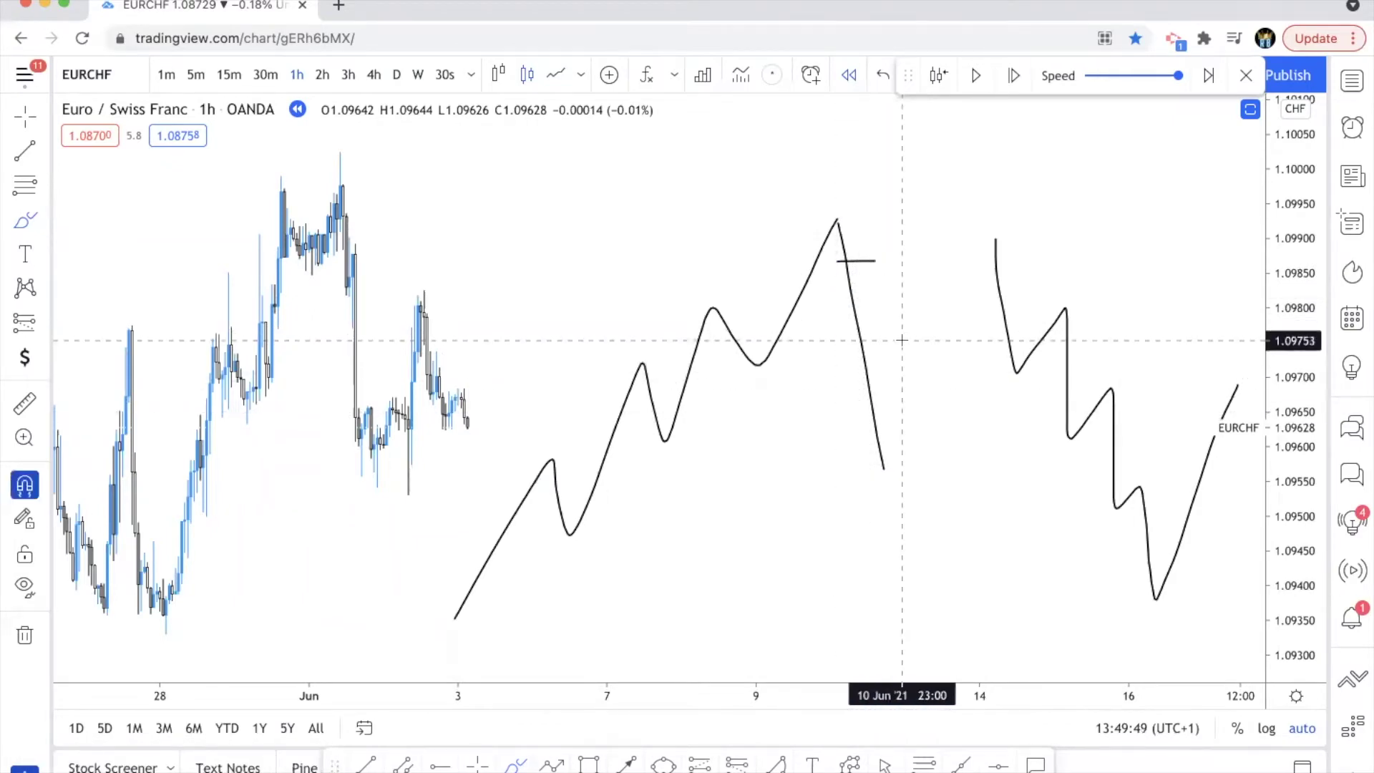
key("super+z")
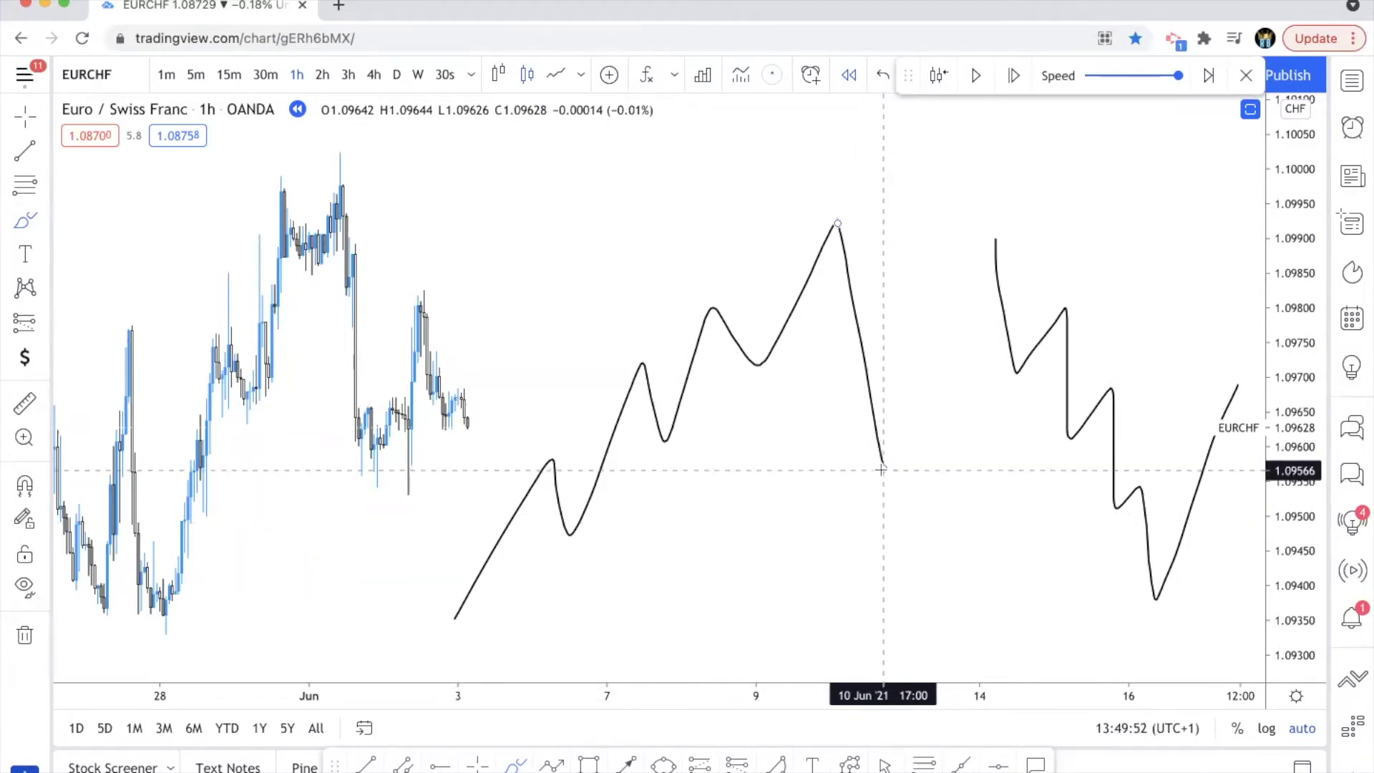
Sketch a recovery from the drop's low, undoing trial peak-to-low curve and peak and trough lines.
left_click_drag(880, 470, 938, 300)
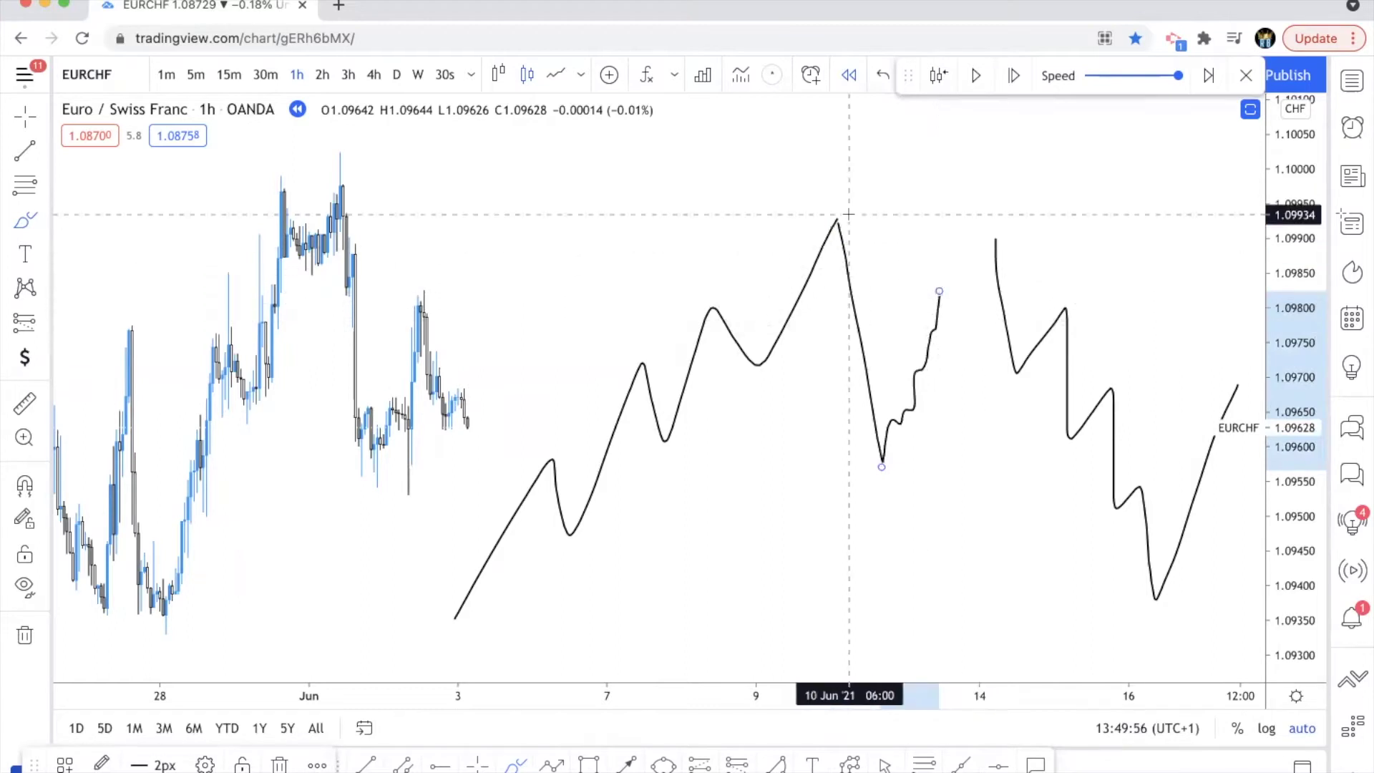
mouse_move(854, 218)
left_mouse_down()
mouse_move(895, 281)
mouse_move(889, 390)
left_mouse_up()
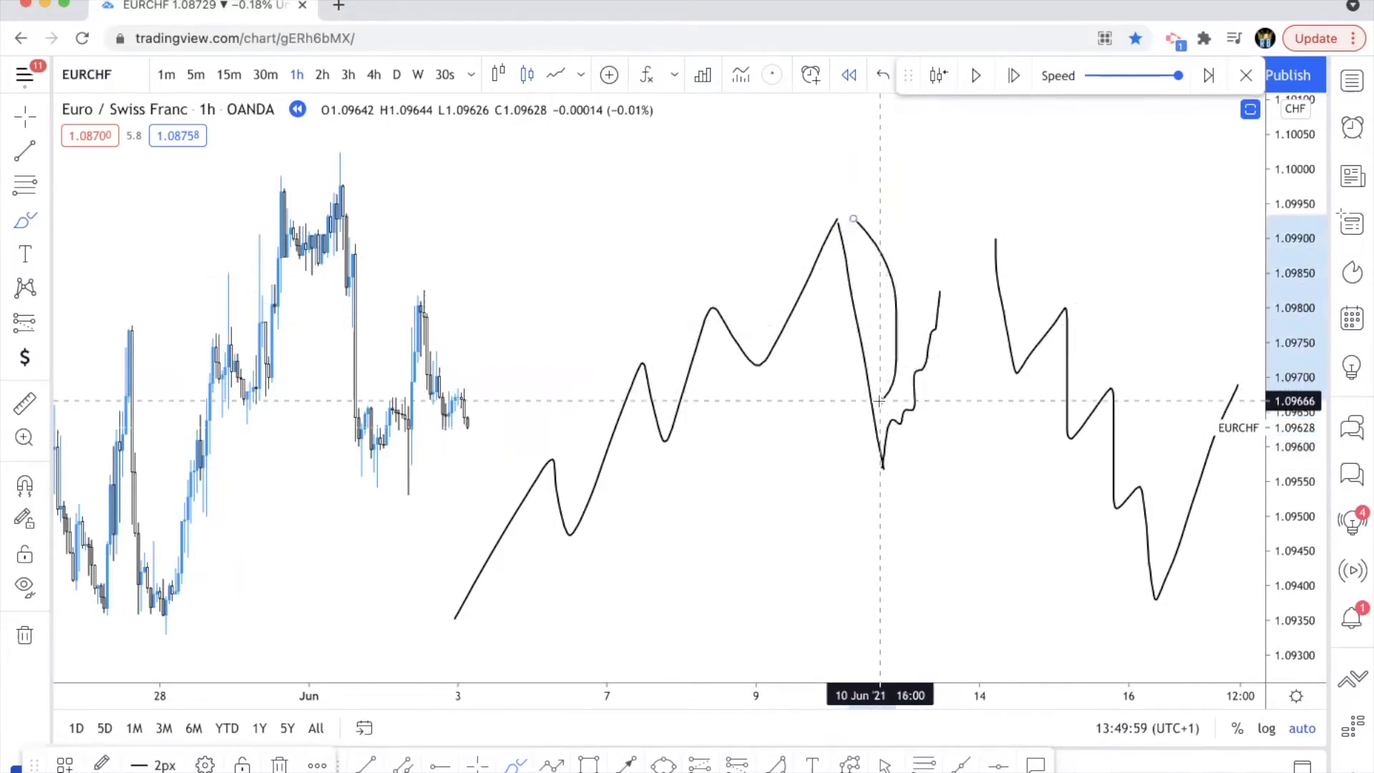
key("ctrl+z")
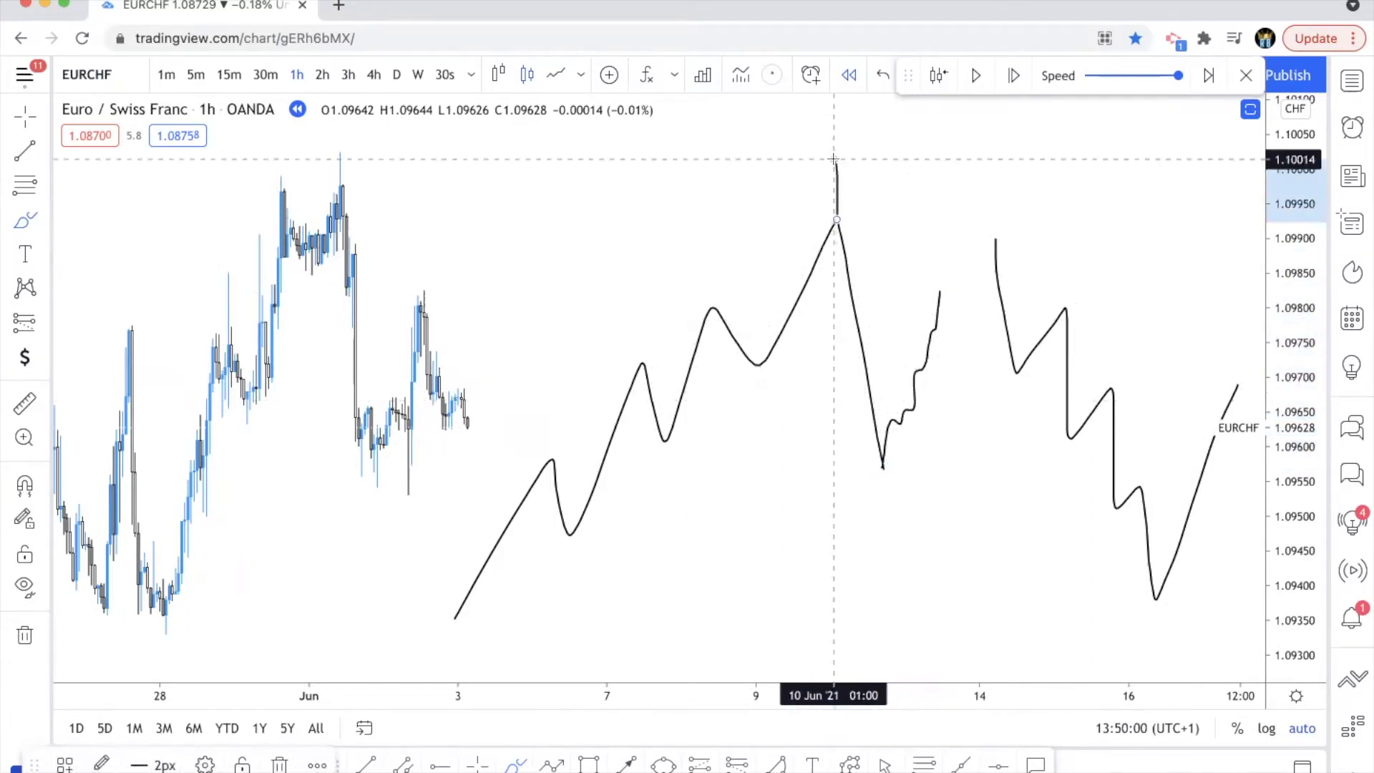
left_click_drag(841, 222, 885, 222)
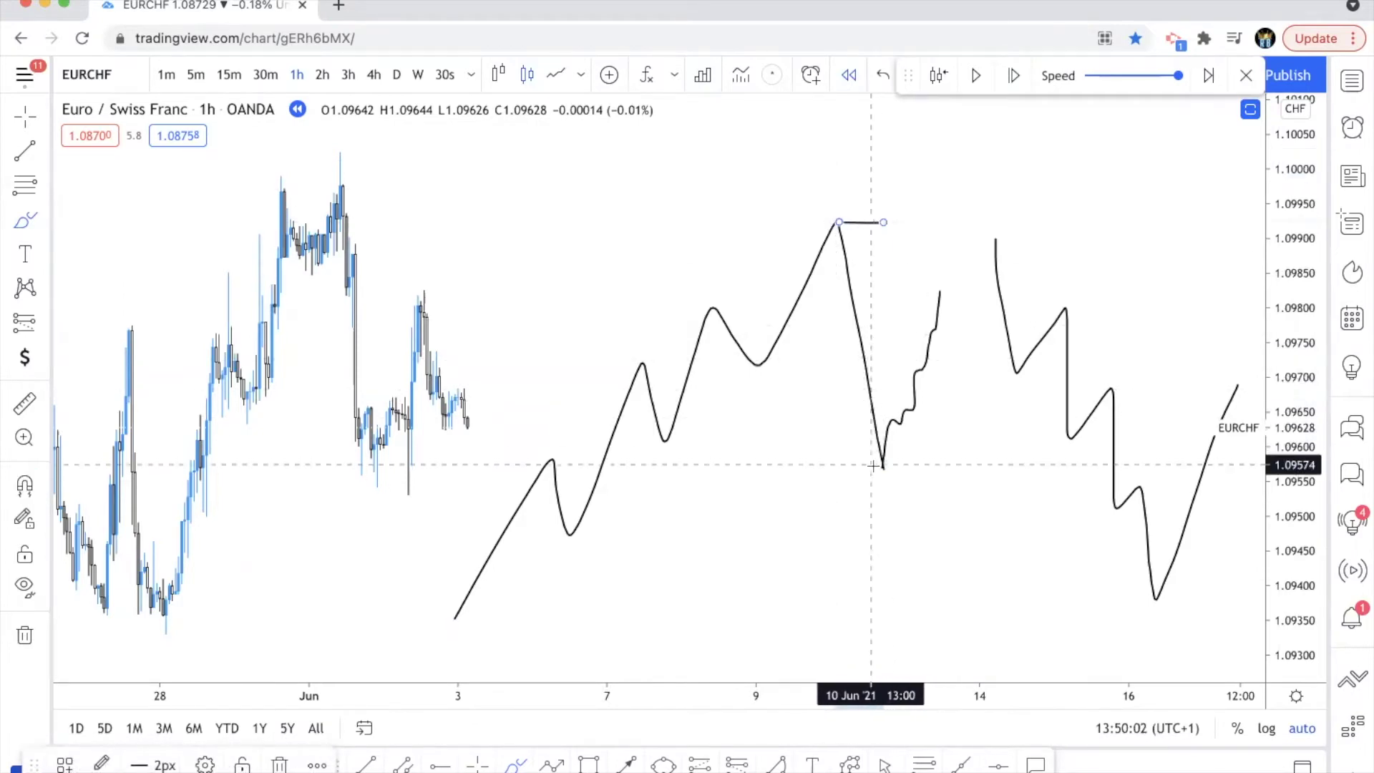
left_click_drag(880, 465, 906, 465)
key("ctrl+z")
key("ctrl+z")
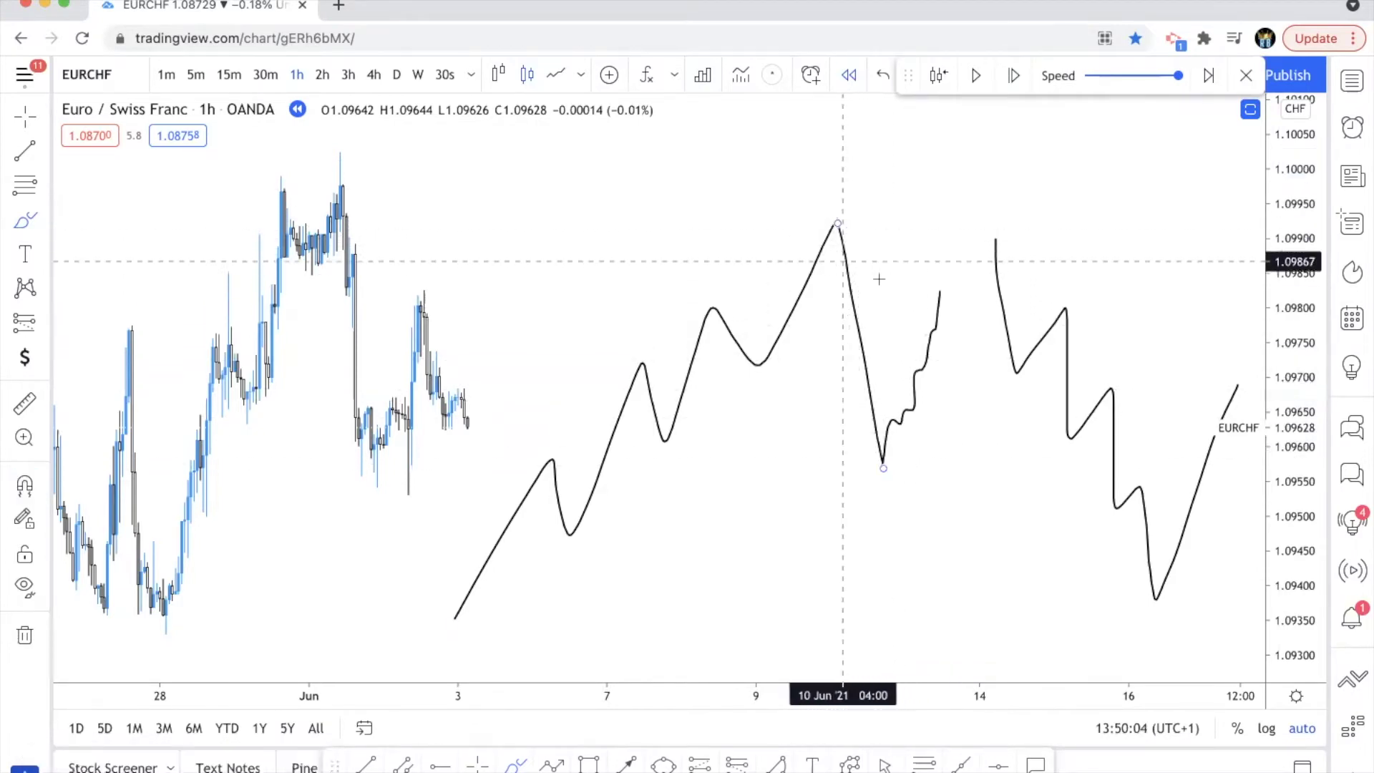
Extend the recovery curve and add a sharp drop, then undo all sketches right of the 10 Jun peak.
left_click(937, 301)
left_click_drag(943, 273, 950, 256)
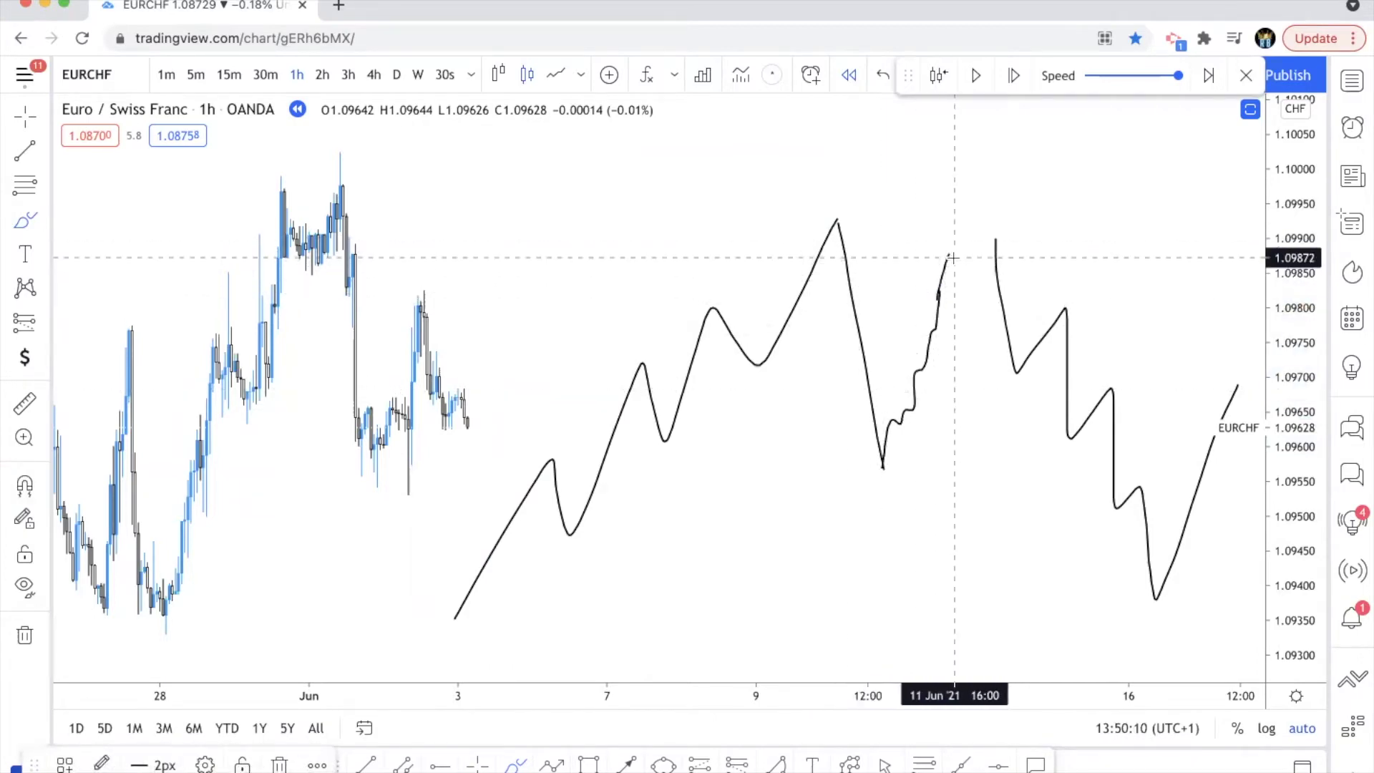
left_click_drag(955, 265, 999, 630)
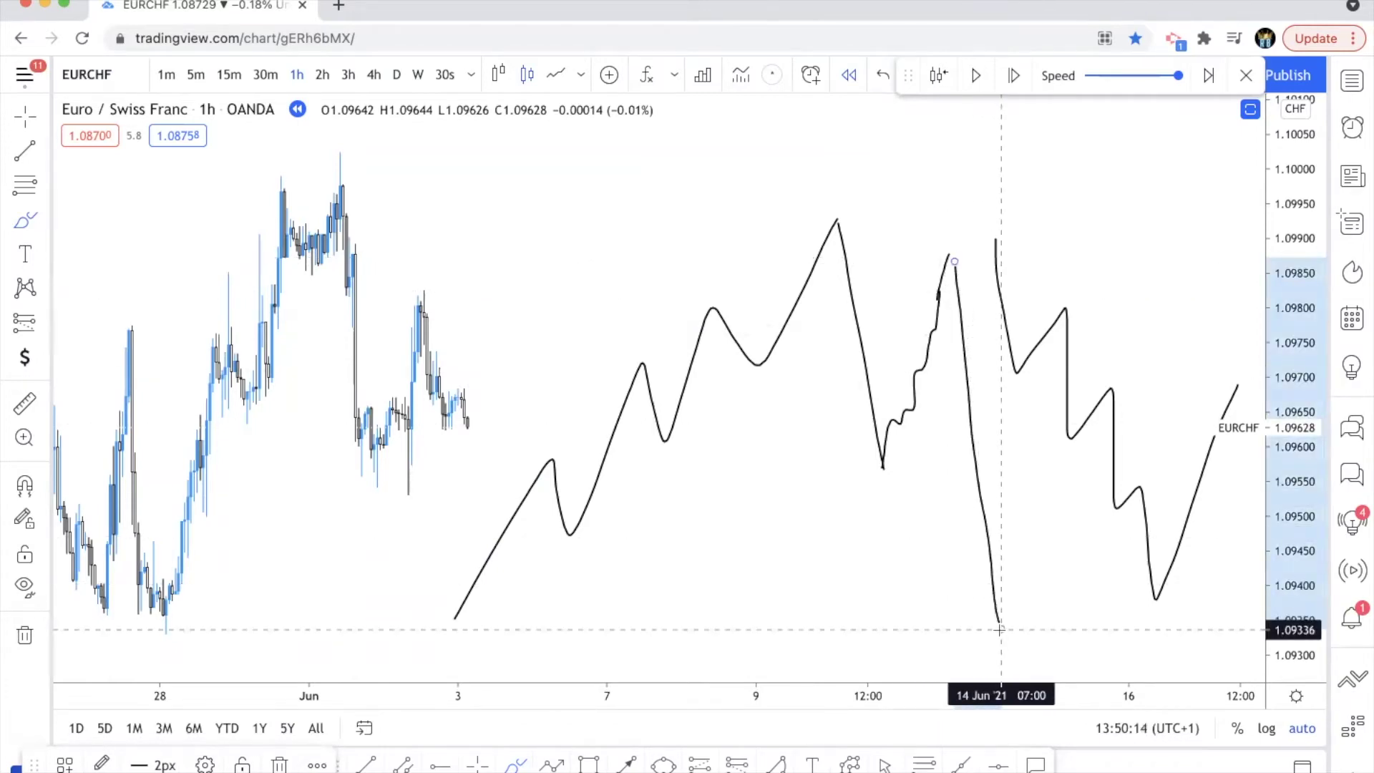
key("super+z")
key("super+z")
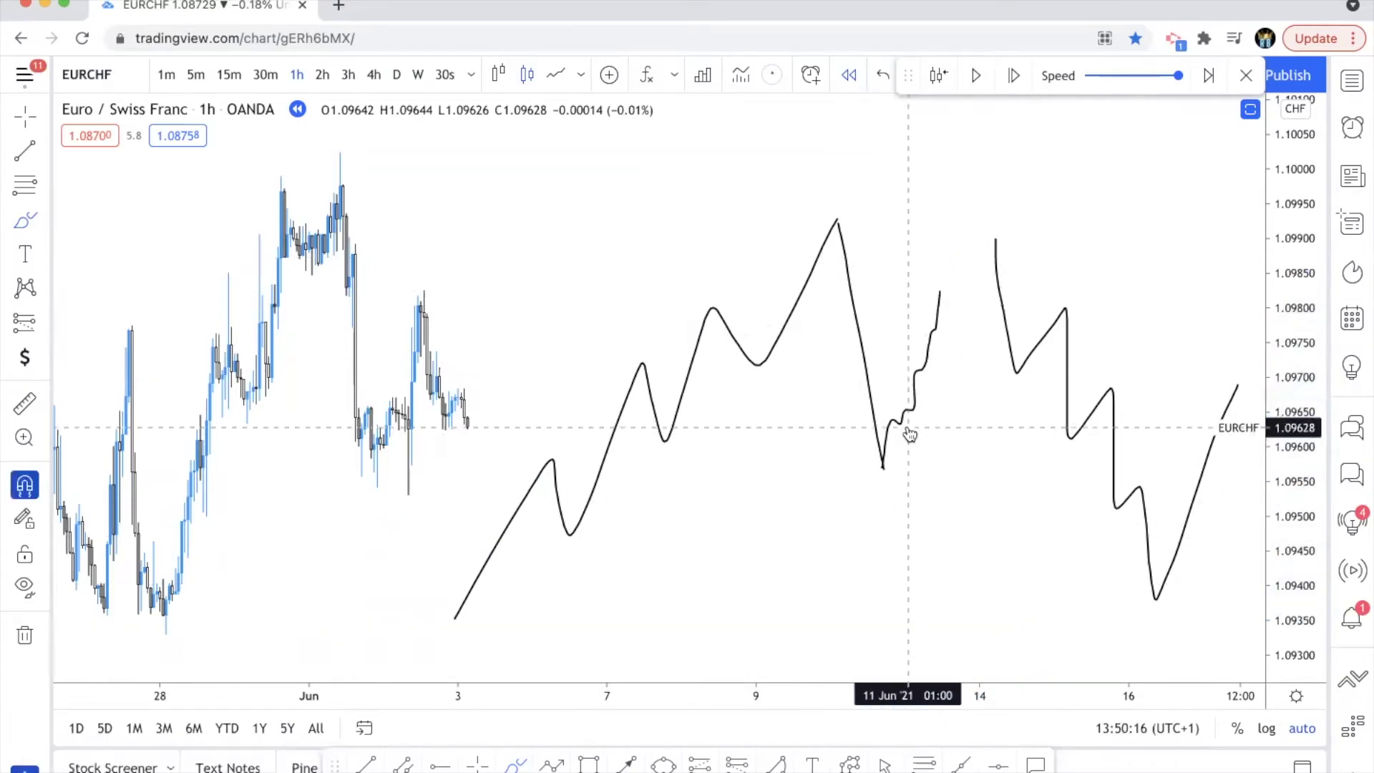
key("super+z")
Undo the remaining zigzag price path, leaving bare candles.
key("super+z")
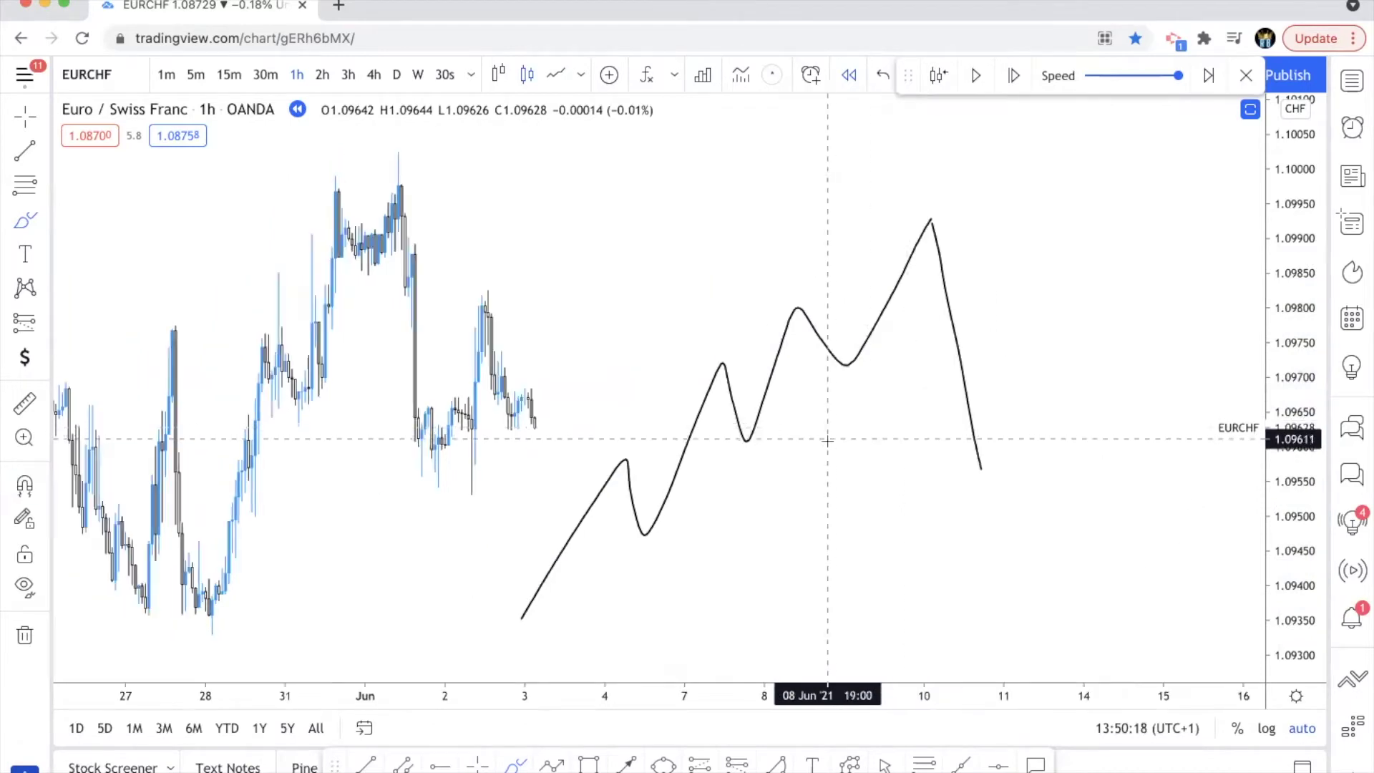
key("super+z")
scroll(828, 441, "down", 5)
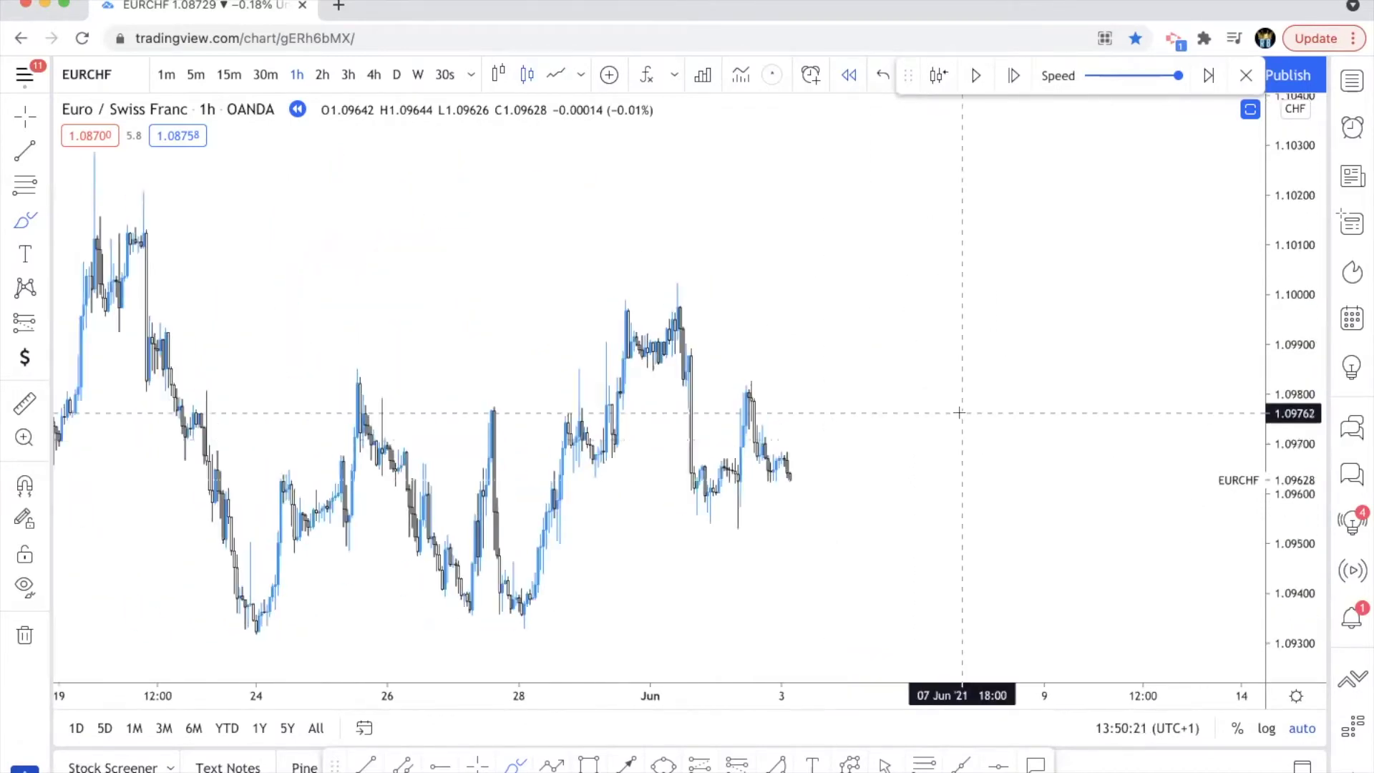
scroll(814, 435, "up", 5)
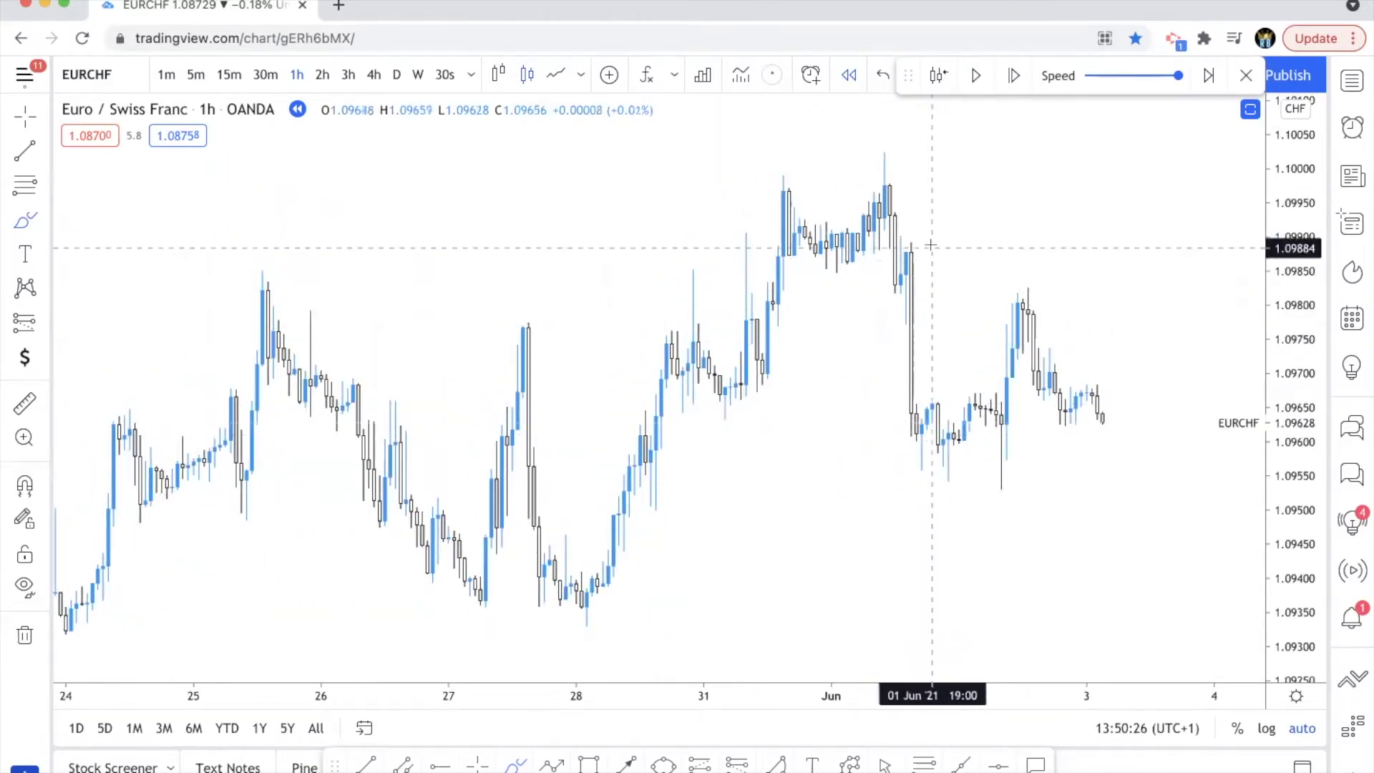
Circle the 01 Jun drop candle and mark upper and lower imbalance levels, undoing a trial loop.
mouse_move(928, 246)
left_mouse_down()
mouse_move(929, 491)
mouse_move(887, 236)
left_mouse_up()
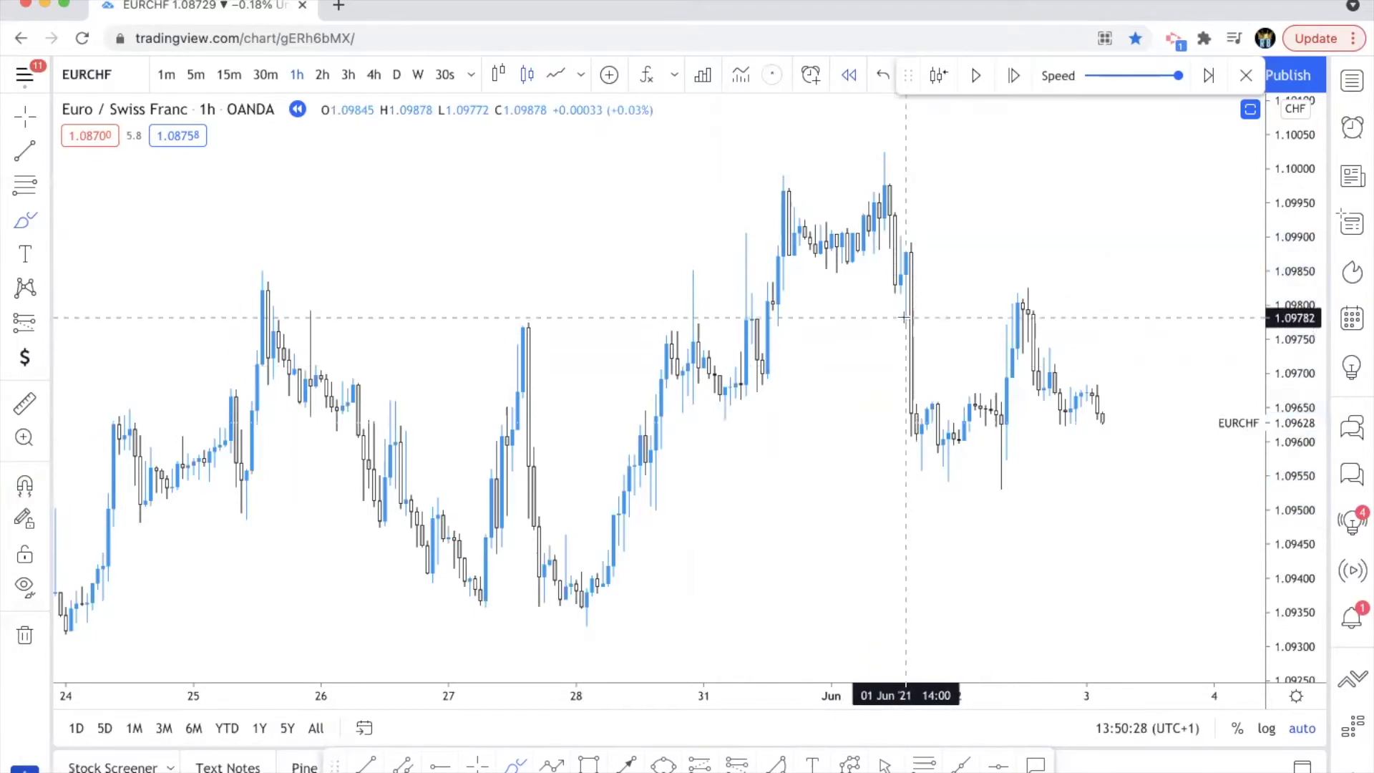
left_click_drag(899, 322, 975, 325)
left_click_drag(916, 400, 991, 399)
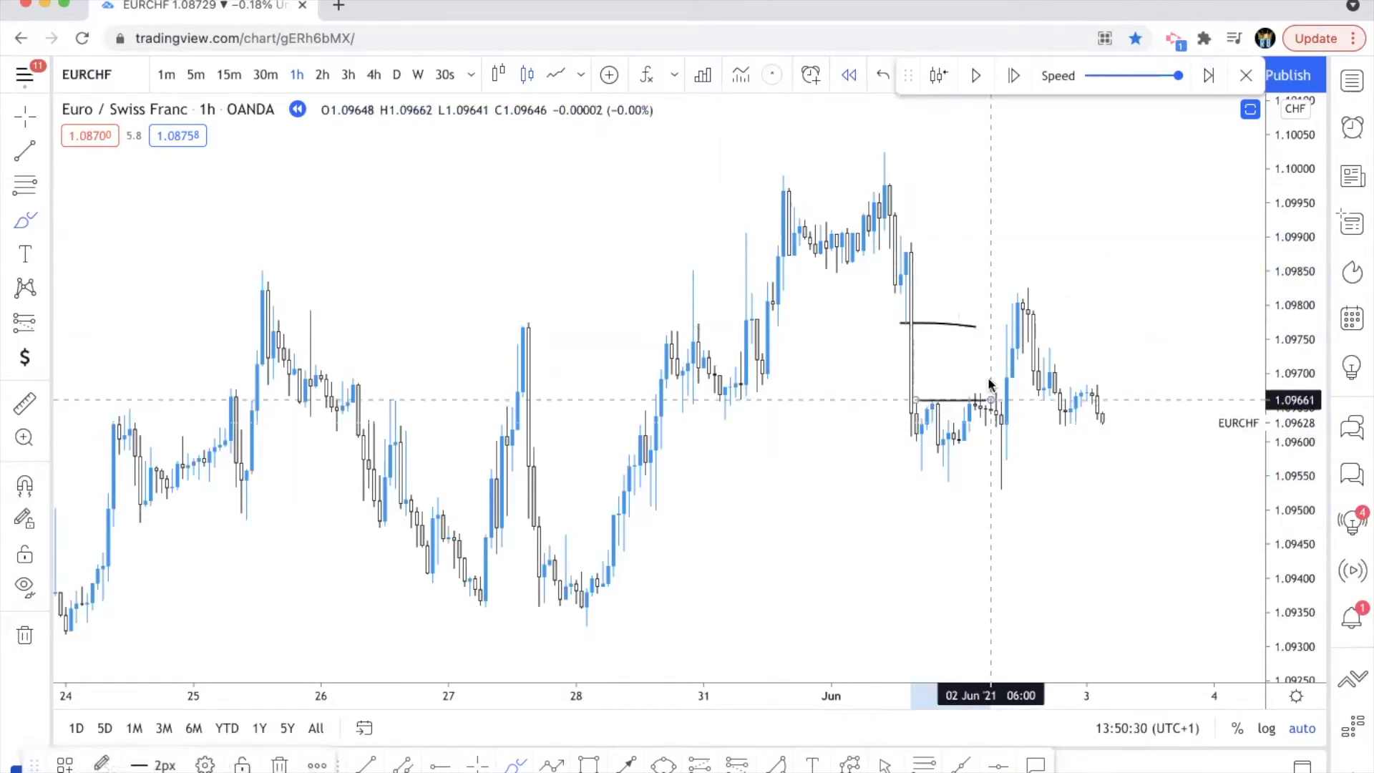
scroll(930, 358, "up", 3)
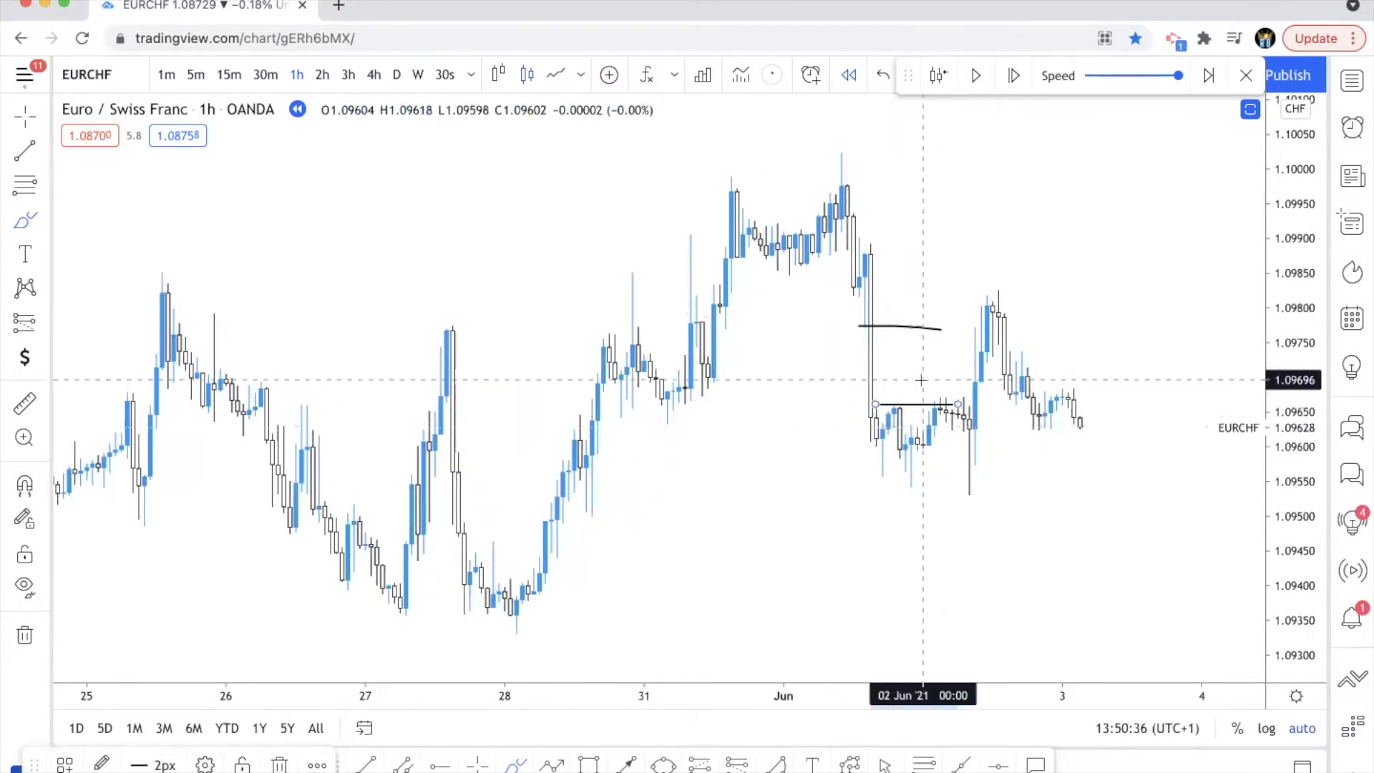
left_click_drag(860, 233, 918, 306)
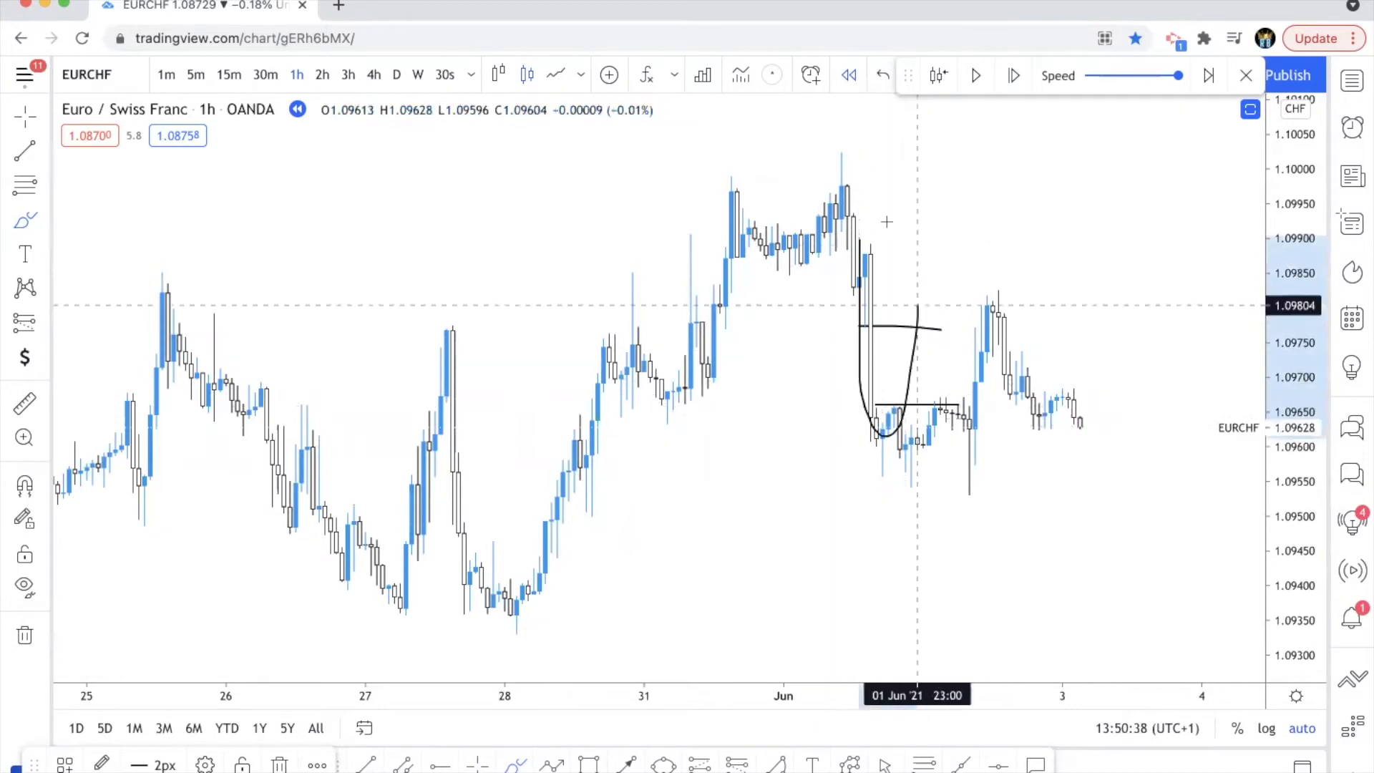
key("ctrl+z")
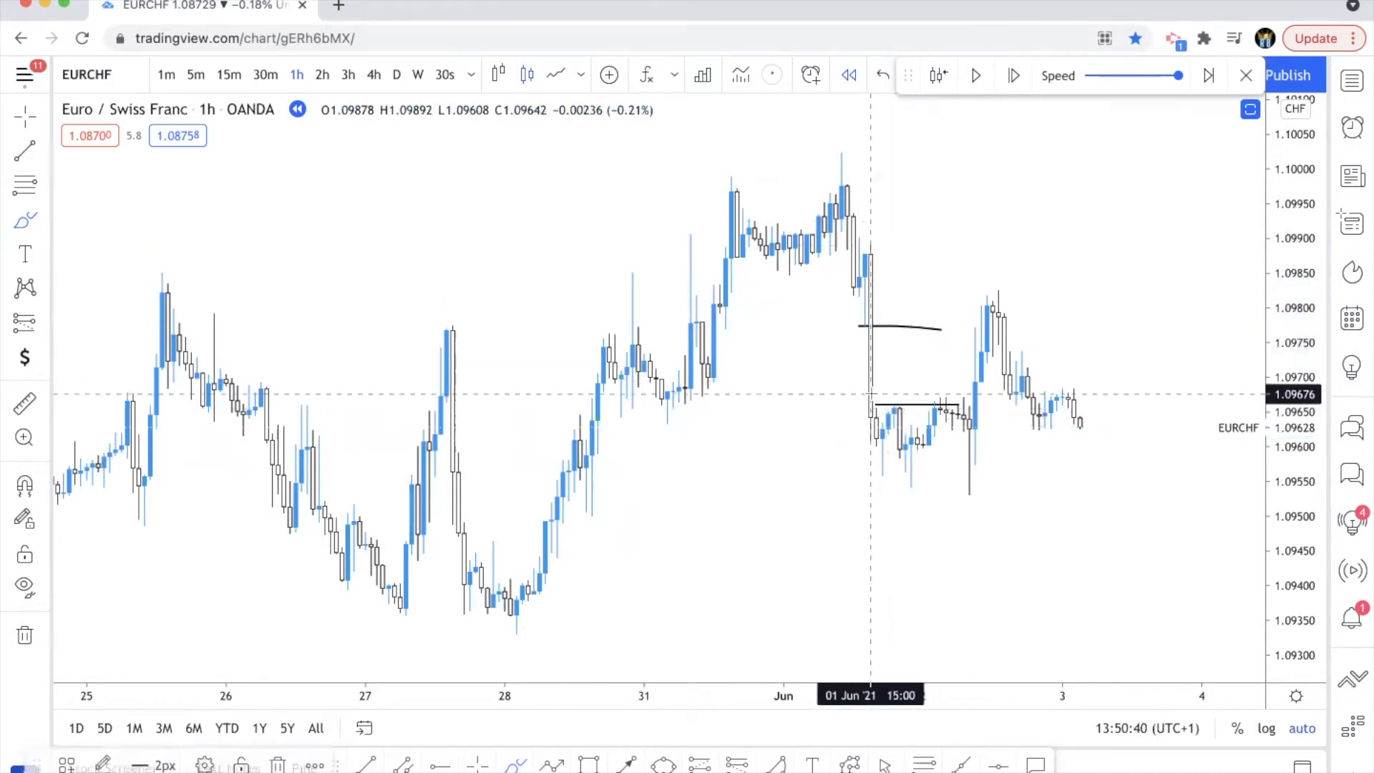
Try a curve and a hooked line near the 01 Jun drop, then undo every remaining mark.
mouse_move(870, 393)
left_mouse_down()
mouse_move(900, 444)
mouse_move(964, 421)
mouse_move(987, 314)
mouse_move(855, 324)
mouse_move(1002, 328)
mouse_move(1008, 358)
mouse_move(845, 399)
left_mouse_up()
key("ctrl+z")
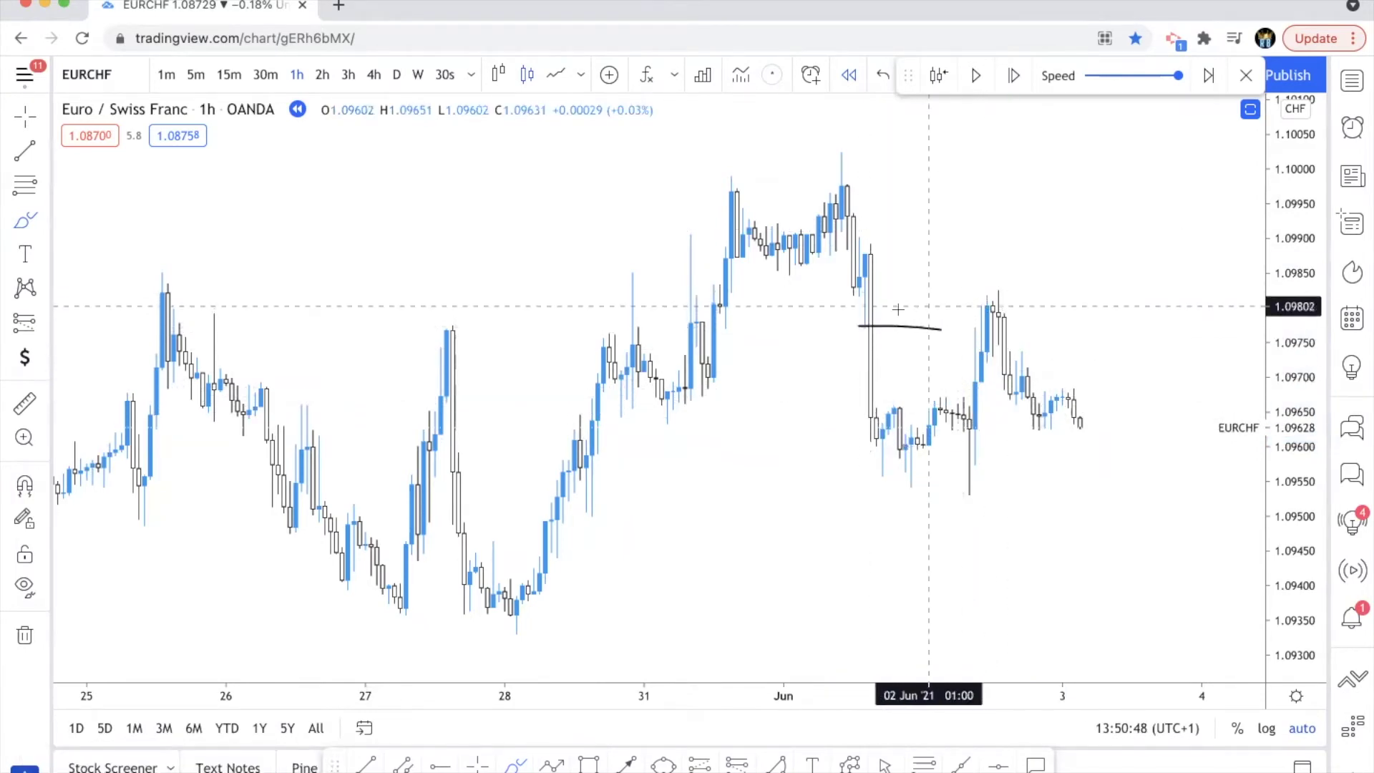
mouse_move(869, 317)
left_mouse_down()
mouse_move(1061, 316)
mouse_move(984, 307)
mouse_move(1000, 281)
mouse_move(1134, 487)
left_mouse_up()
key("ctrl+z")
key("ctrl+z")
key("ctrl+z")
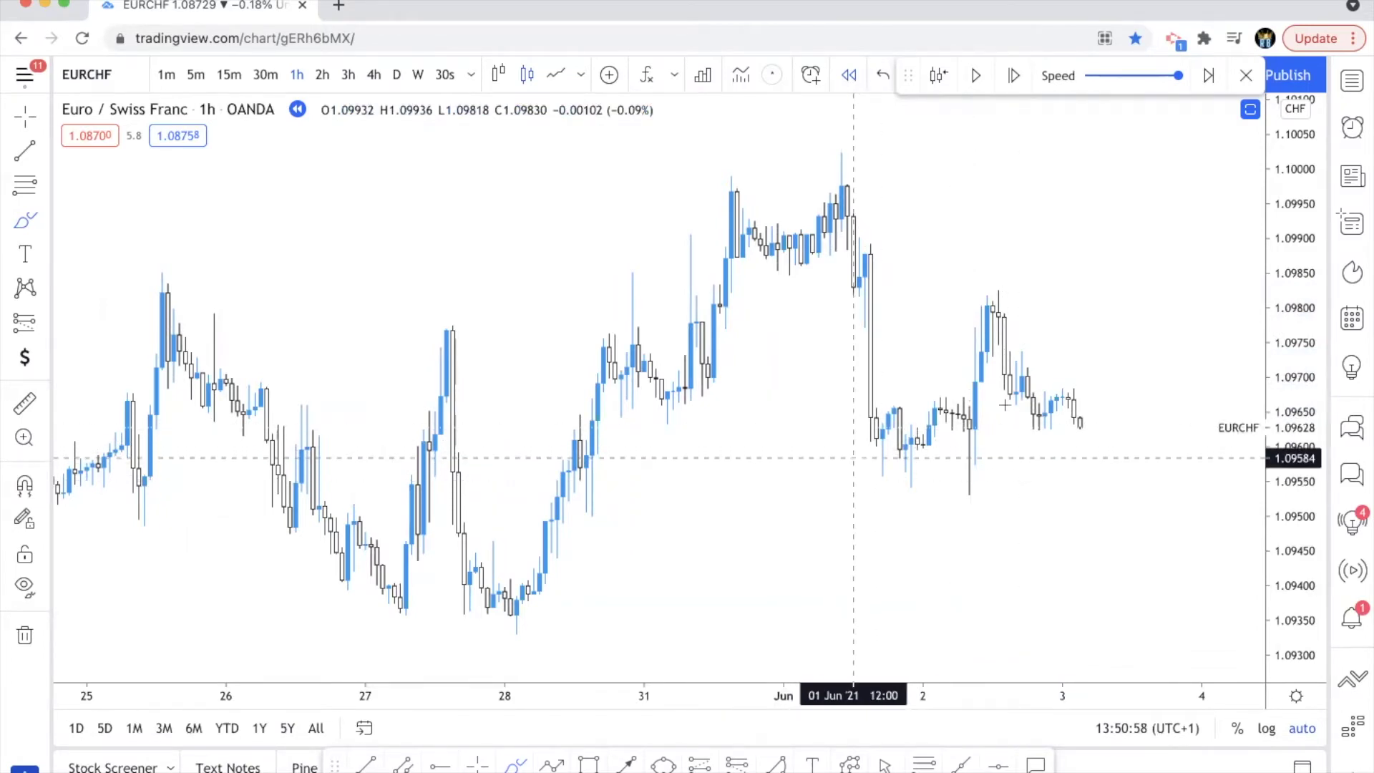
Draw and delete a large trial loop around the recent price action.
mouse_move(1030, 386)
left_mouse_down()
mouse_move(358, 260)
mouse_move(551, 598)
mouse_move(743, 232)
left_mouse_up()
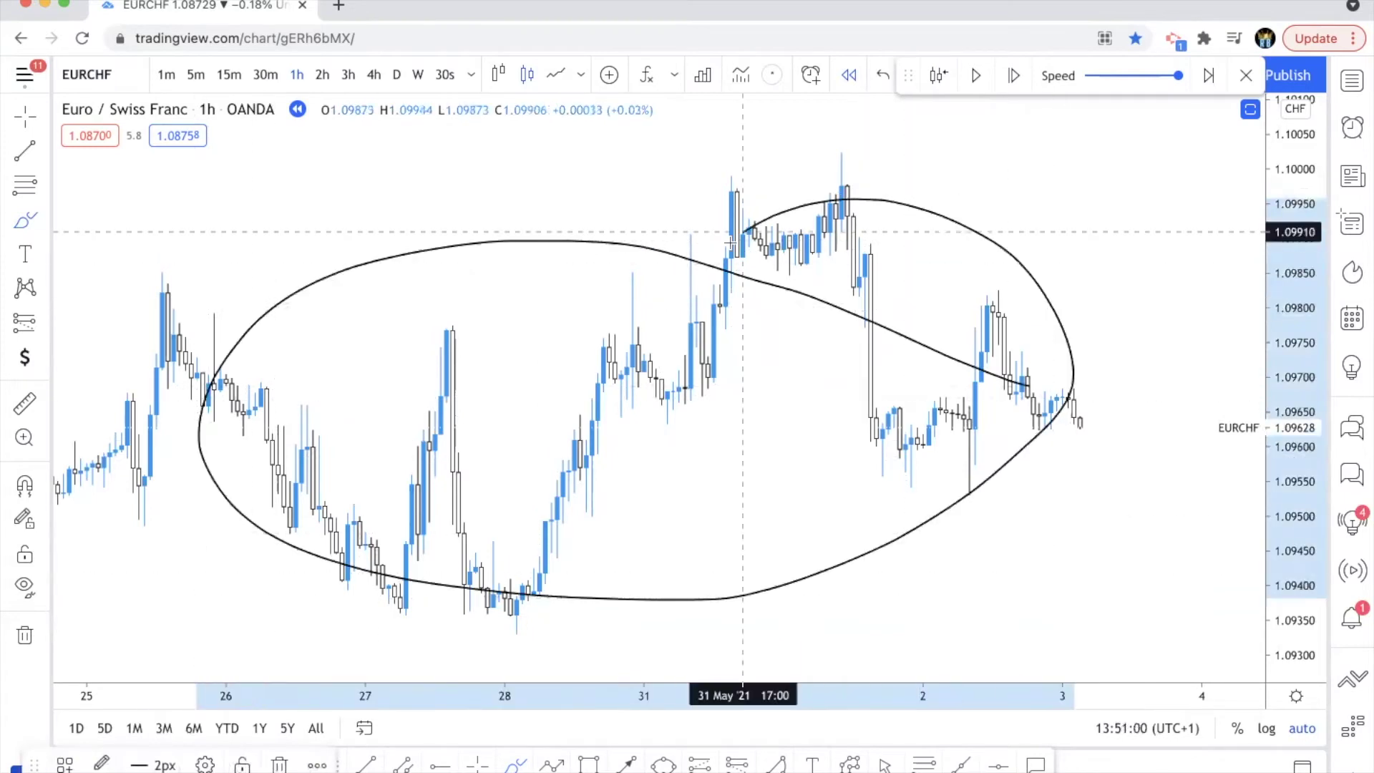
key("Delete")
scroll(551, 466, "up", 5)
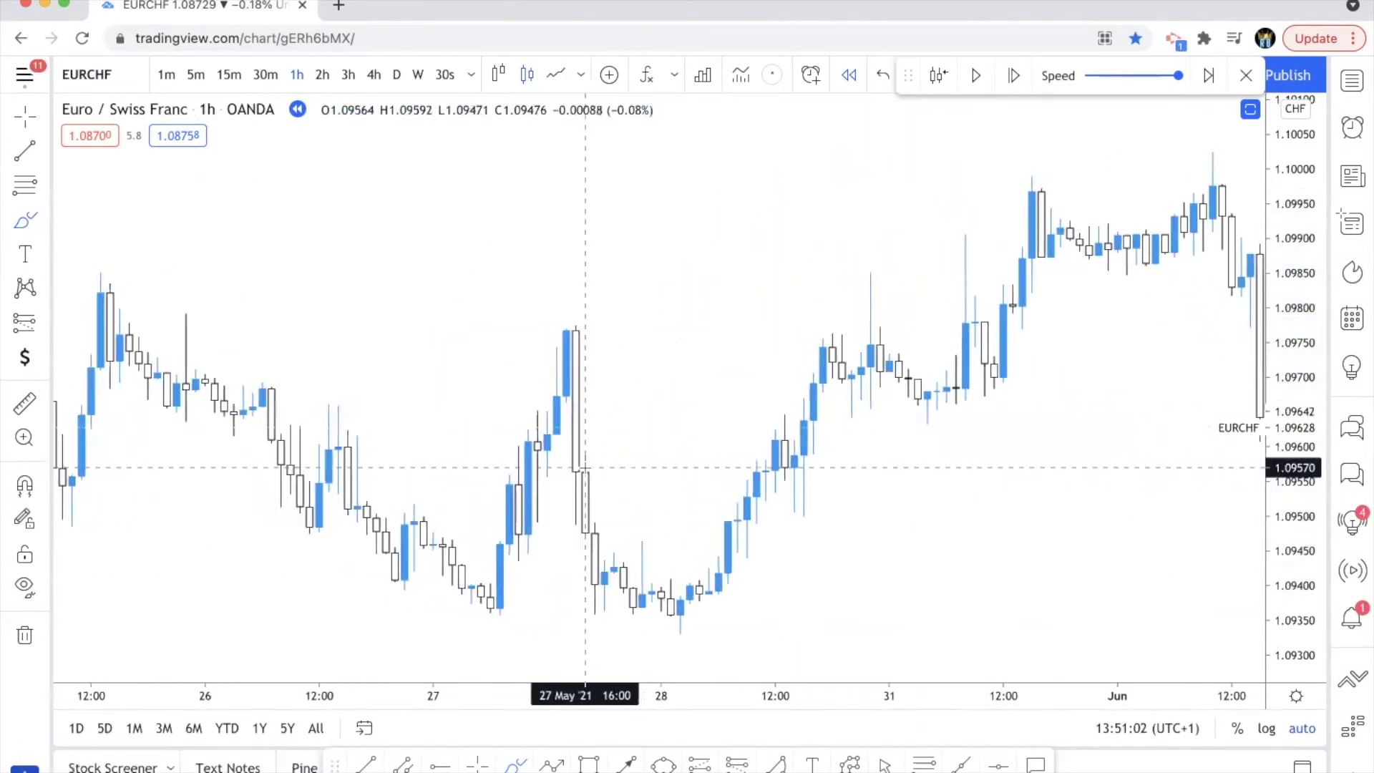
scroll(584, 467, "up", 4)
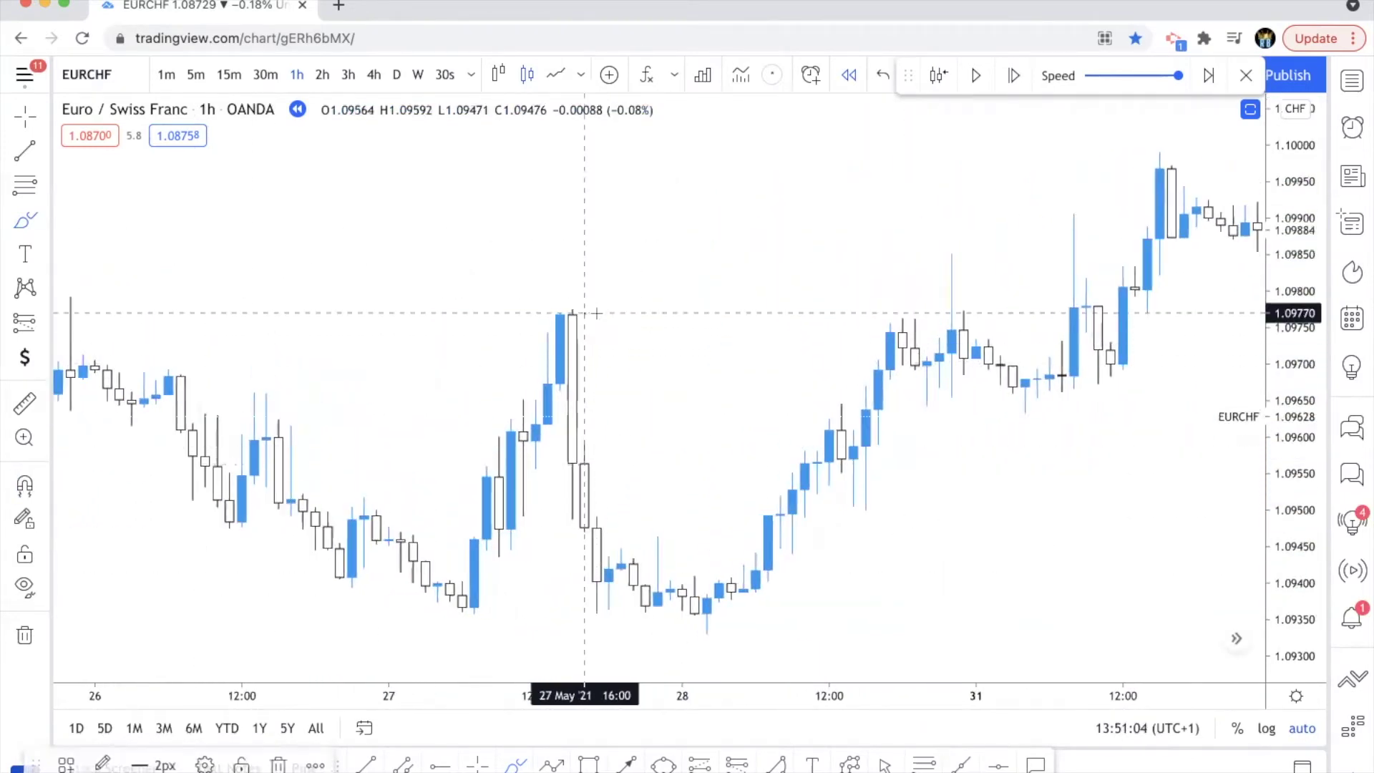
Try a bracket at the 27 May high and curves under the 28 May lows, then erase them.
mouse_move(591, 313)
left_mouse_down()
mouse_move(609, 397)
mouse_move(560, 441)
left_mouse_up()
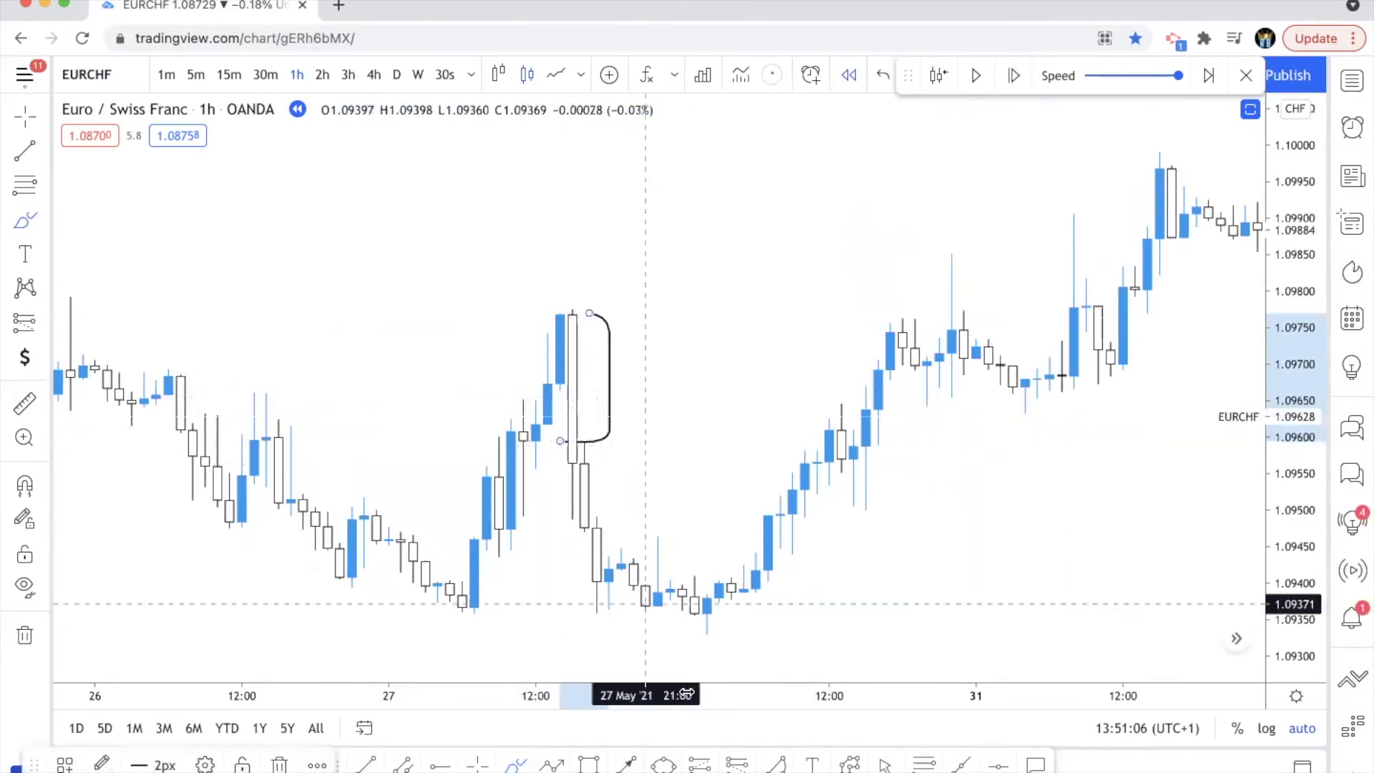
mouse_move(612, 540)
left_mouse_down()
mouse_move(658, 579)
mouse_move(805, 496)
mouse_move(888, 334)
left_mouse_up()
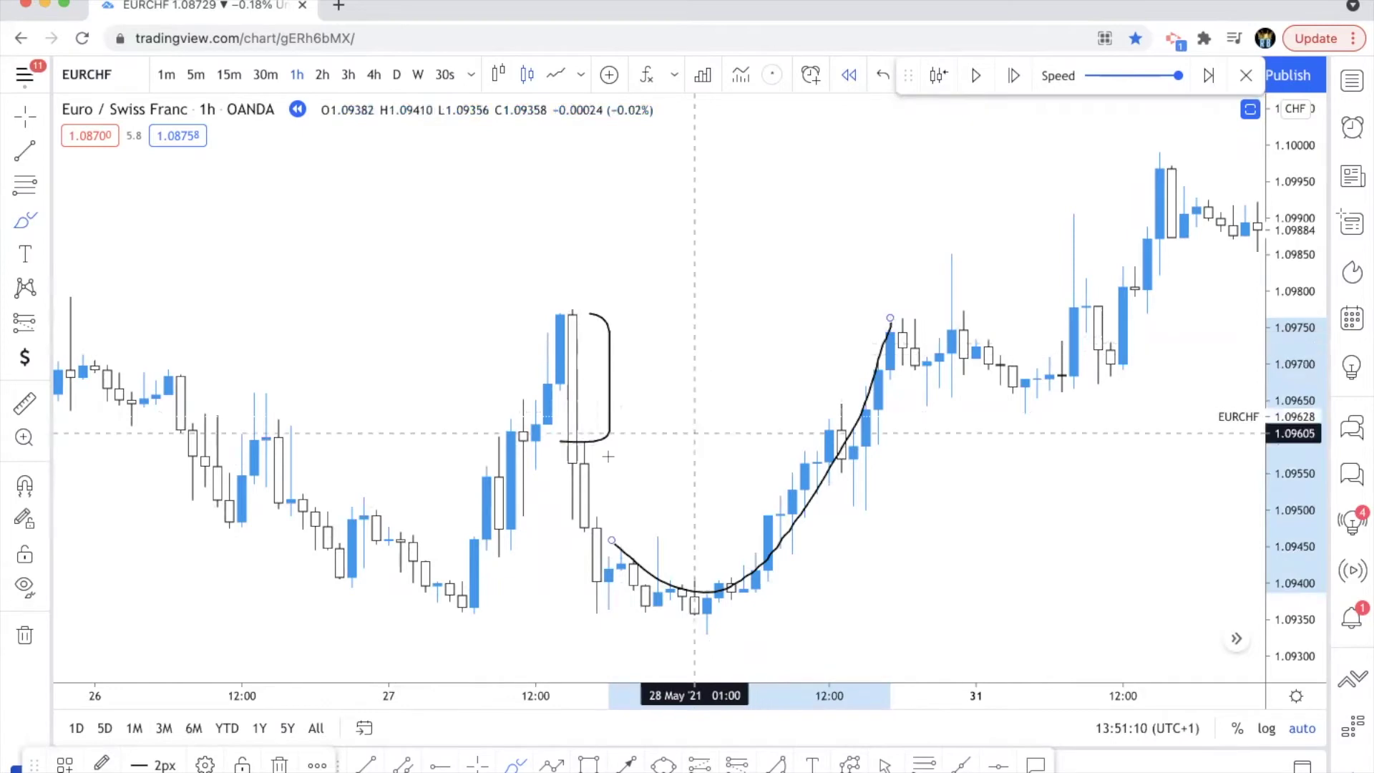
key("Delete")
mouse_move(634, 564)
left_mouse_down()
mouse_move(694, 570)
mouse_move(842, 309)
left_mouse_up()
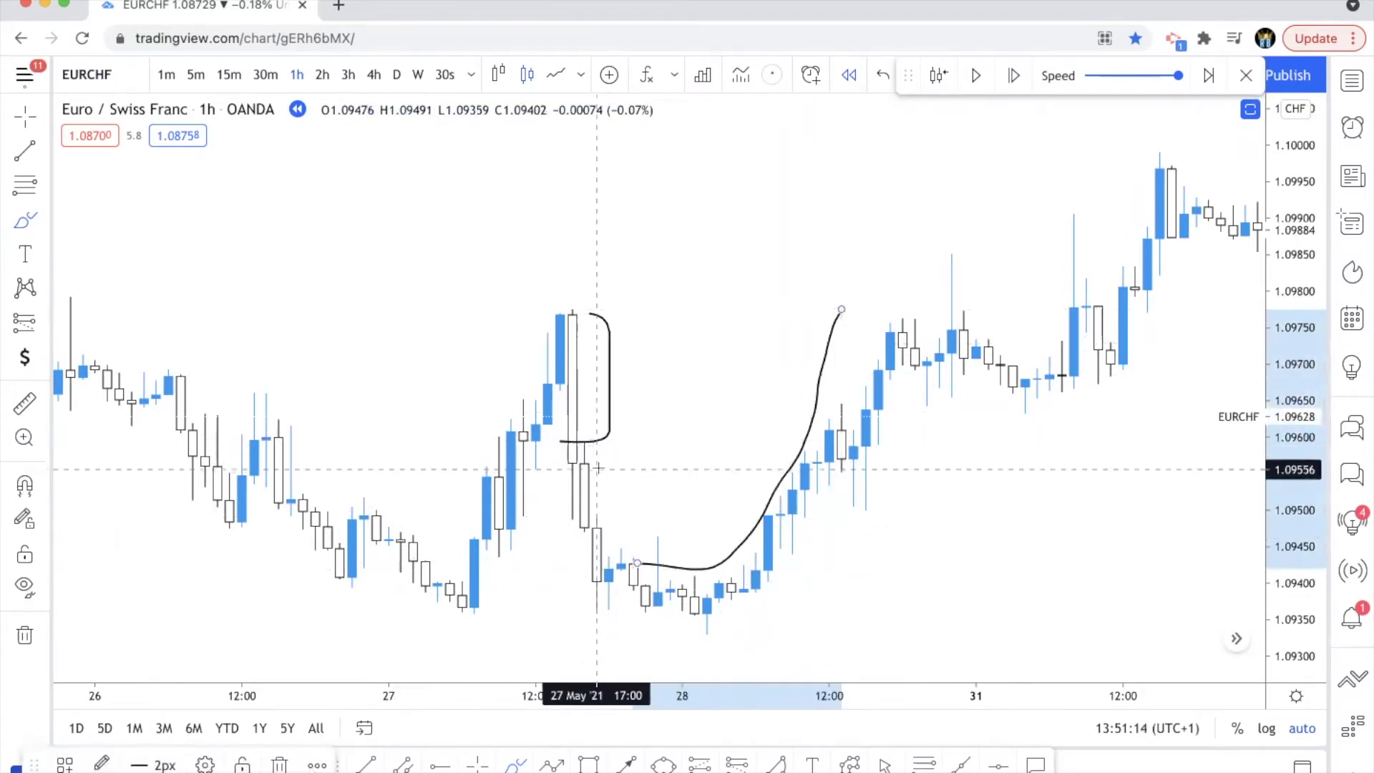
left_click_drag(601, 468, 621, 488)
key("super+z")
key("super+z")
key("super+z")
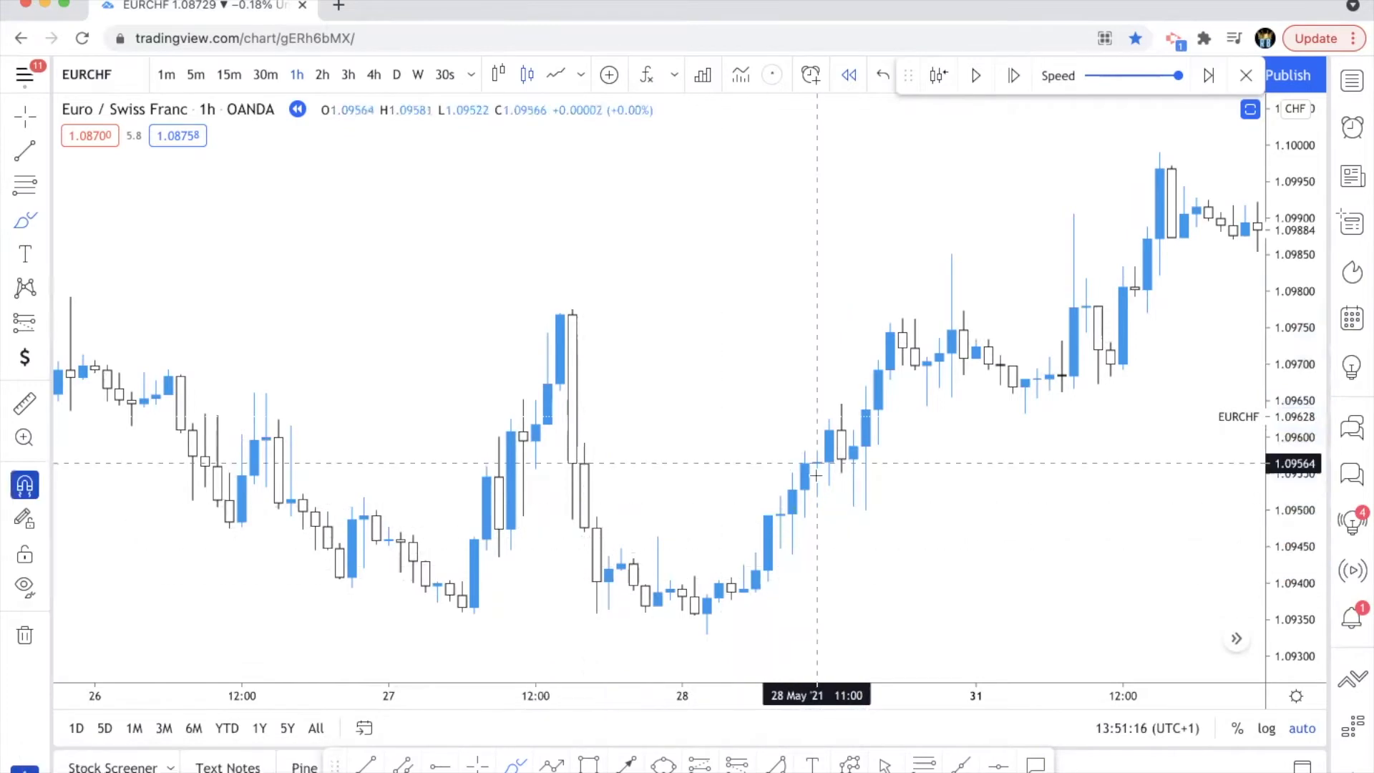
Try a bracket on the 31 May gap zone and an arc and level over 1 Jun, then erase them.
scroll(816, 475, "right", 3)
scroll(815, 476, "right", 10)
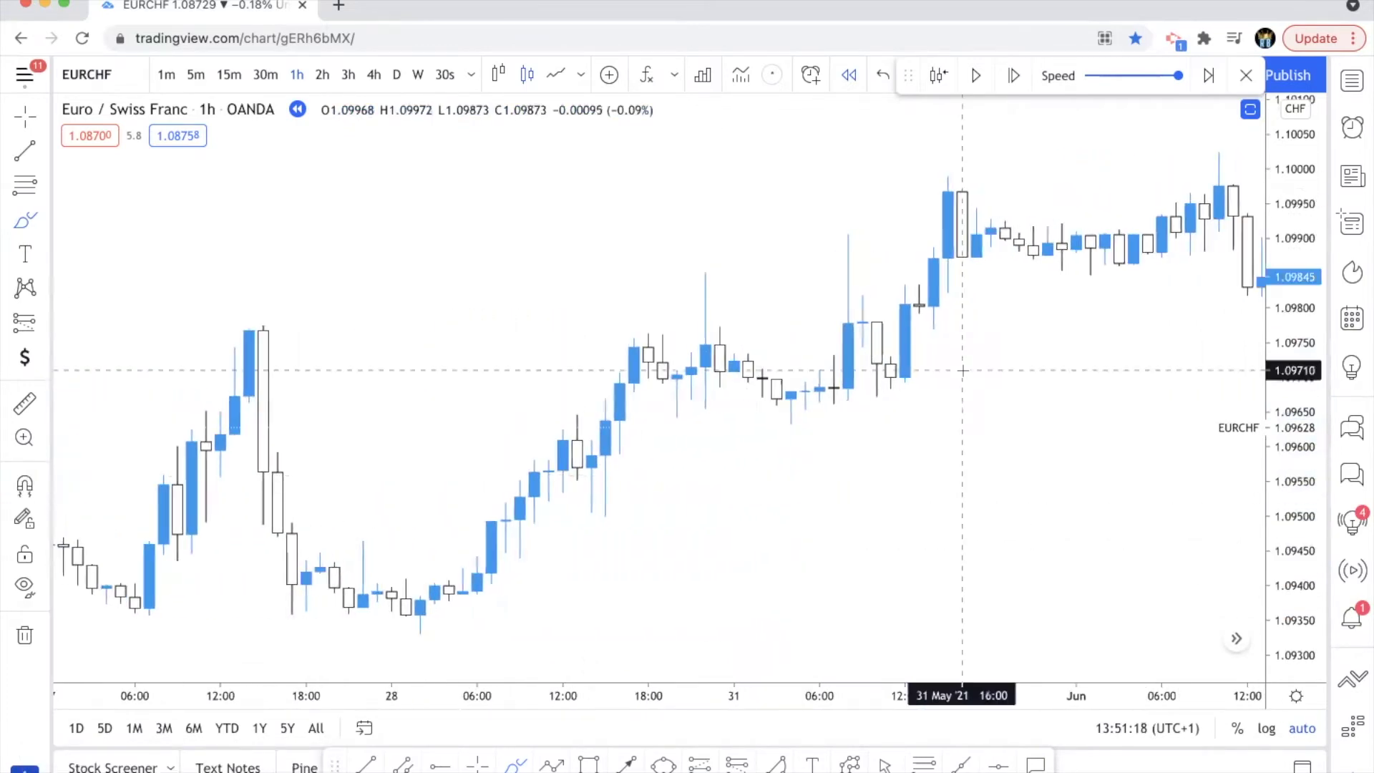
mouse_move(910, 327)
left_mouse_down()
mouse_move(982, 323)
mouse_move(1006, 380)
mouse_move(891, 392)
left_mouse_up()
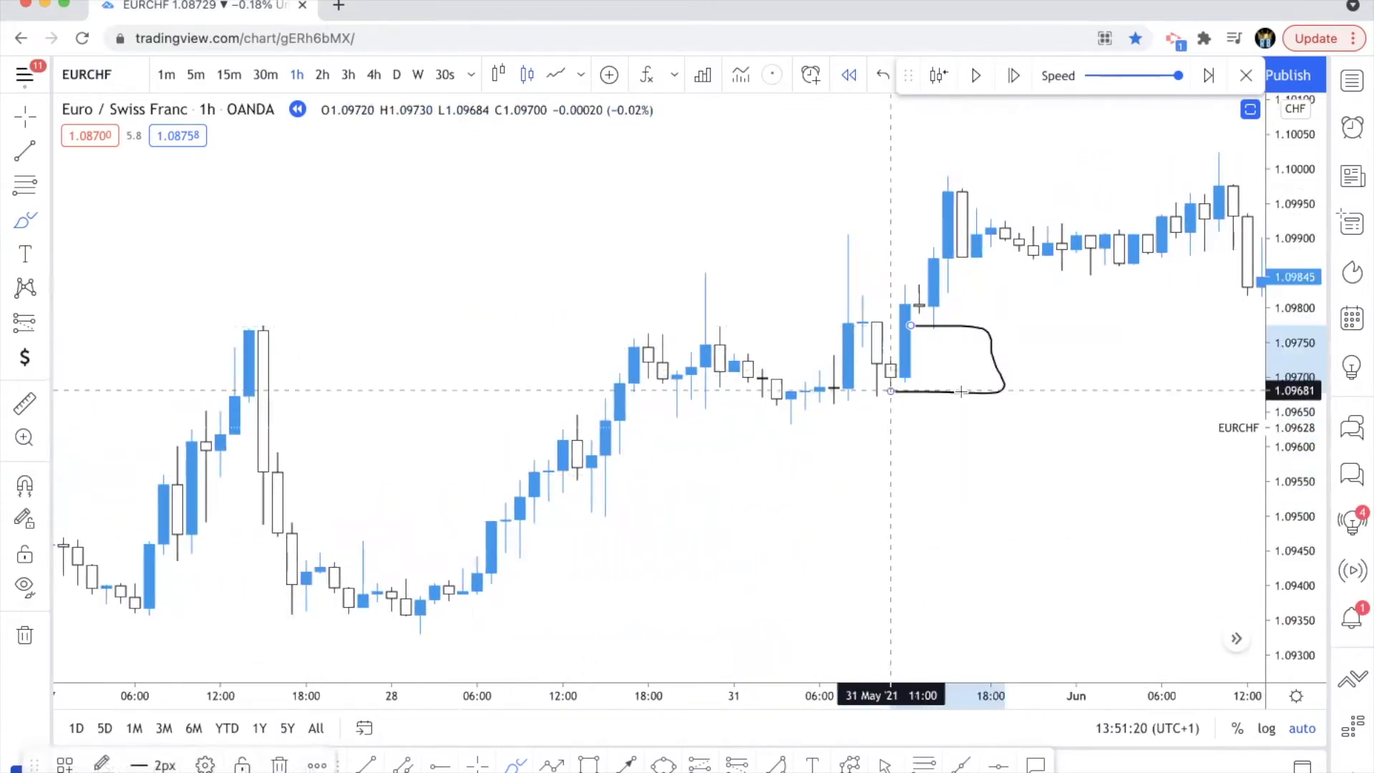
scroll(961, 392, "right", 5)
scroll(961, 392, "right", 3)
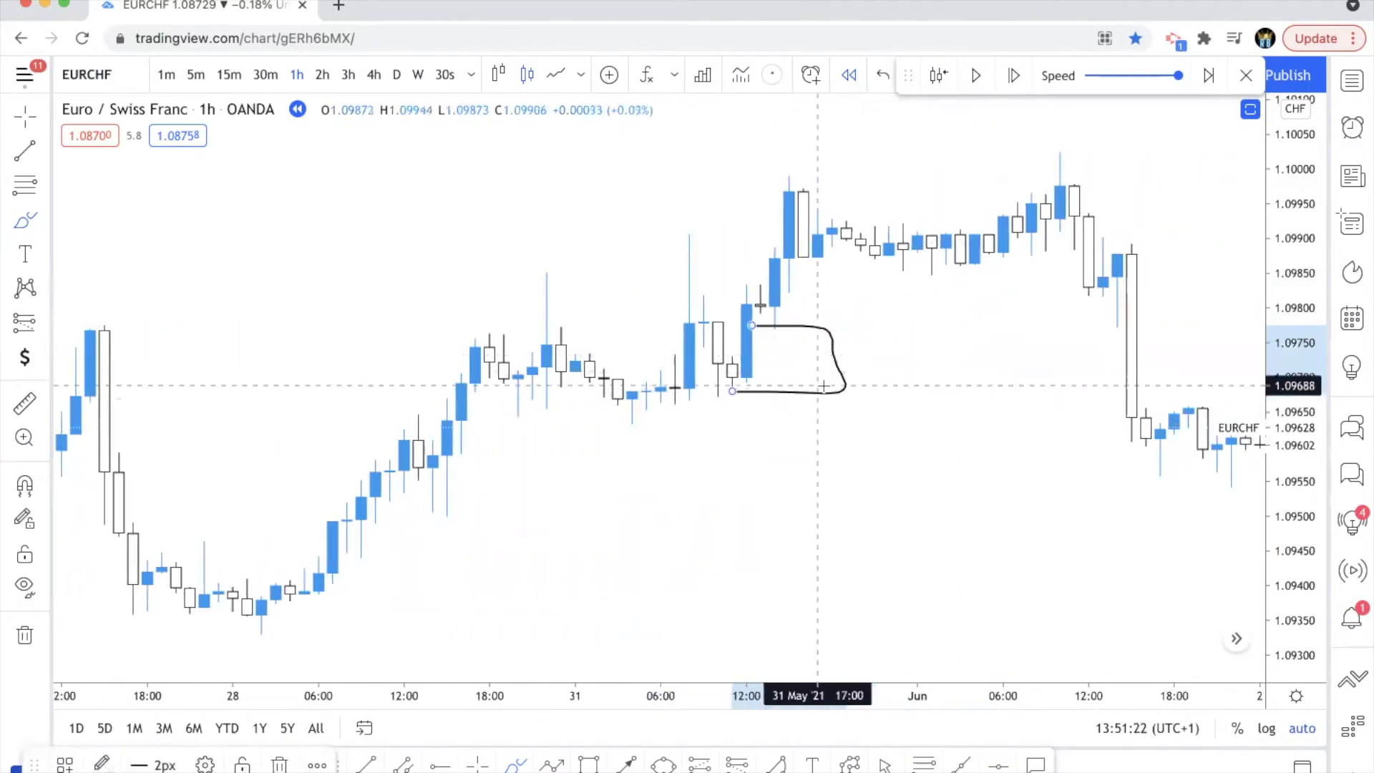
scroll(823, 336, "right", 3)
mouse_move(684, 323)
left_mouse_down()
mouse_move(930, 194)
mouse_move(1011, 300)
mouse_move(1014, 397)
left_mouse_up()
left_click_drag(728, 353, 1014, 353)
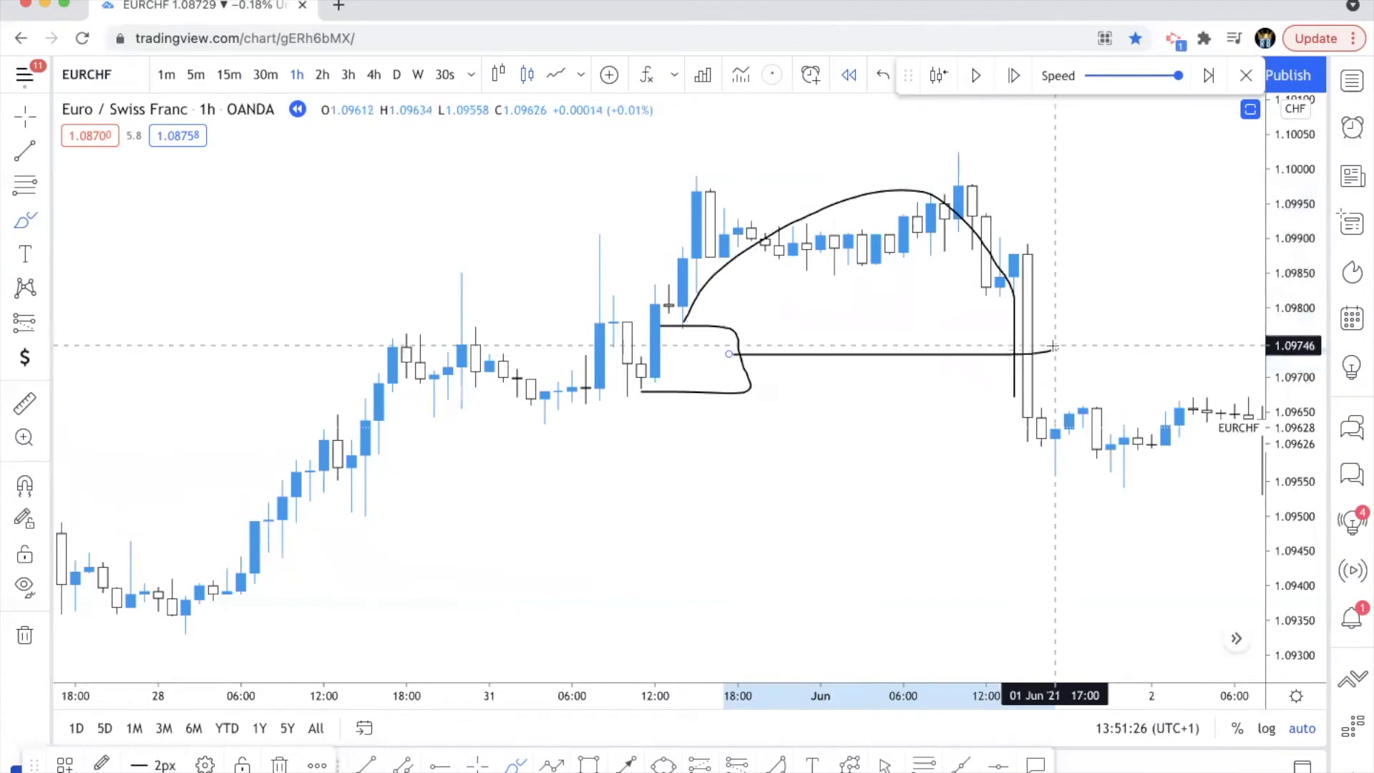
key("super+z")
key("super+z")
key("super+z")
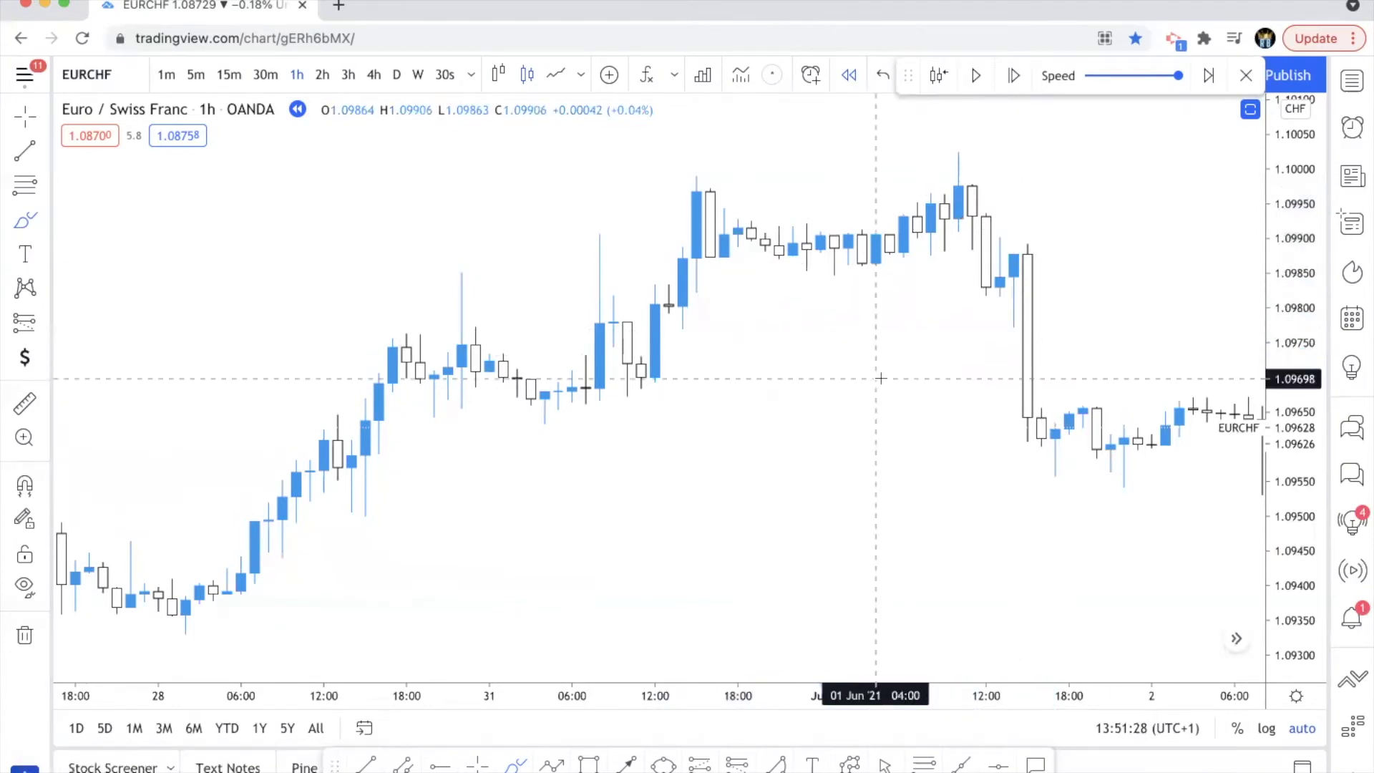
Draw a freehand loop around the large 1 Jun bearish drop candle, closing it at the high.
scroll(880, 378, "down", 3)
scroll(880, 378, "right", 10)
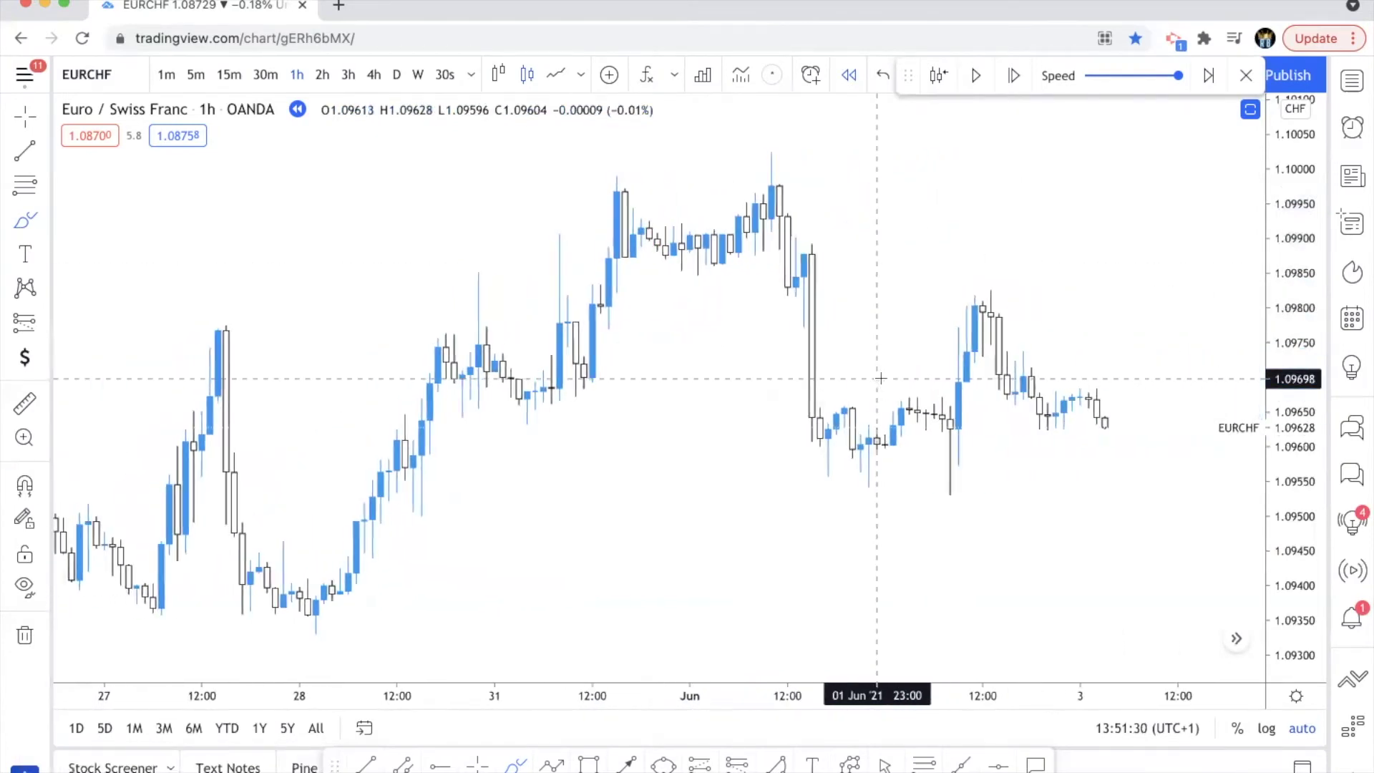
scroll(880, 378, "down", 1)
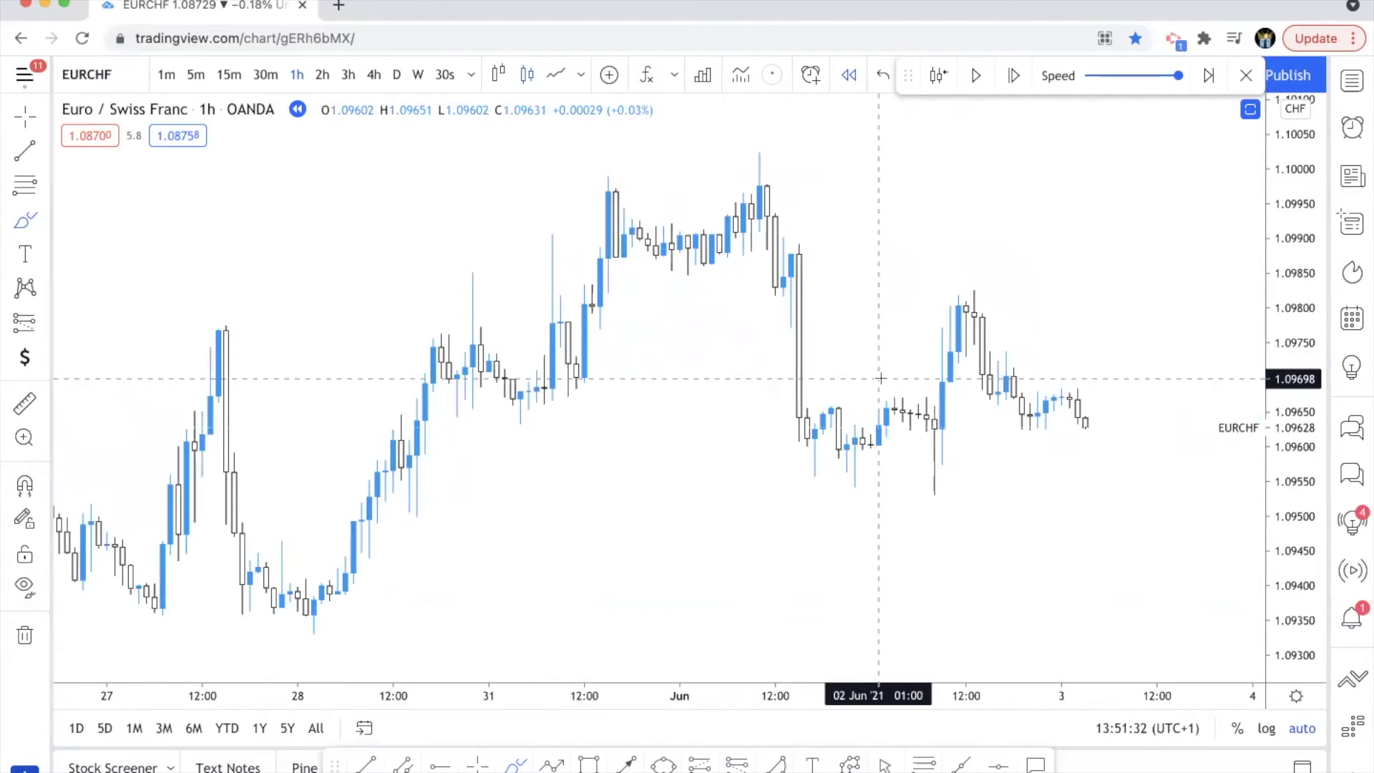
scroll(880, 378, "up", 1)
scroll(880, 377, "right", 3)
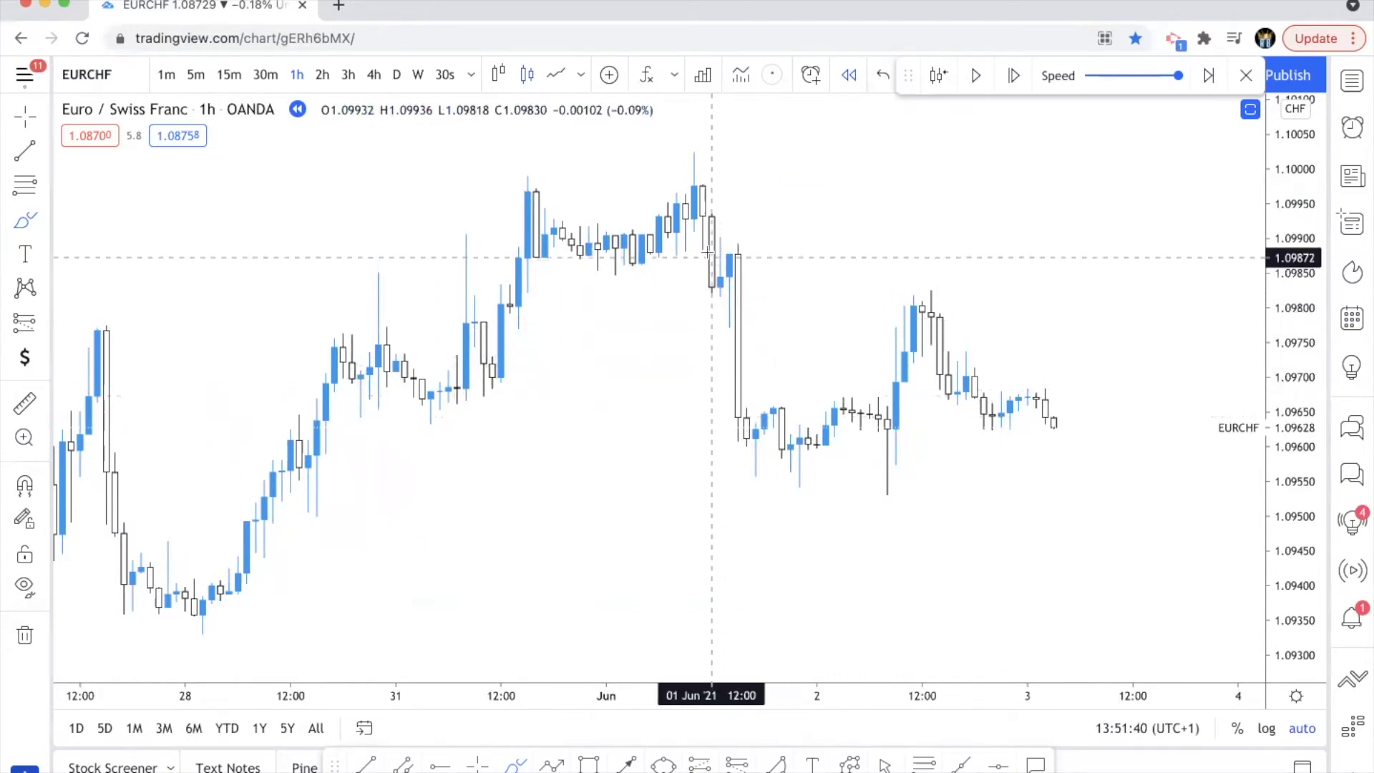
left_click_drag(748, 248, 764, 418)
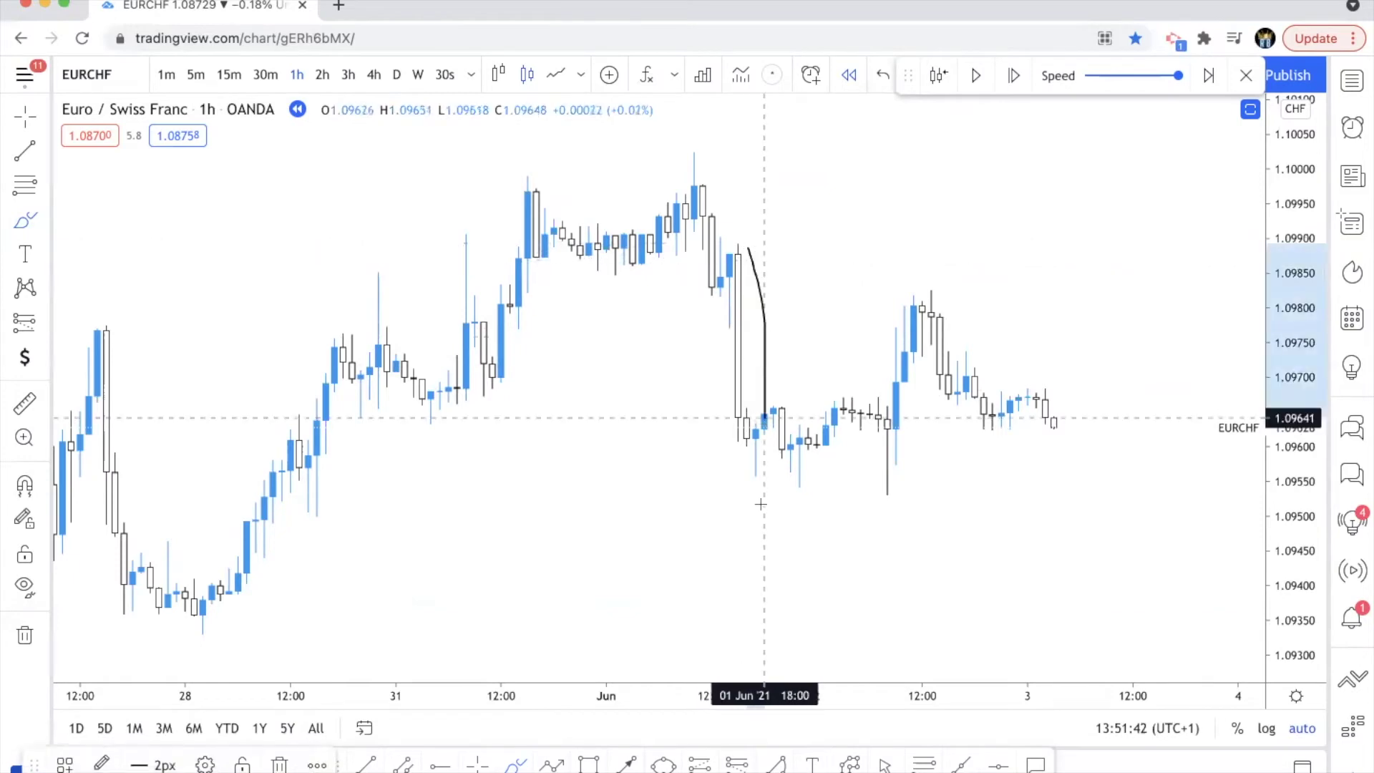
left_click_drag(761, 505, 742, 174)
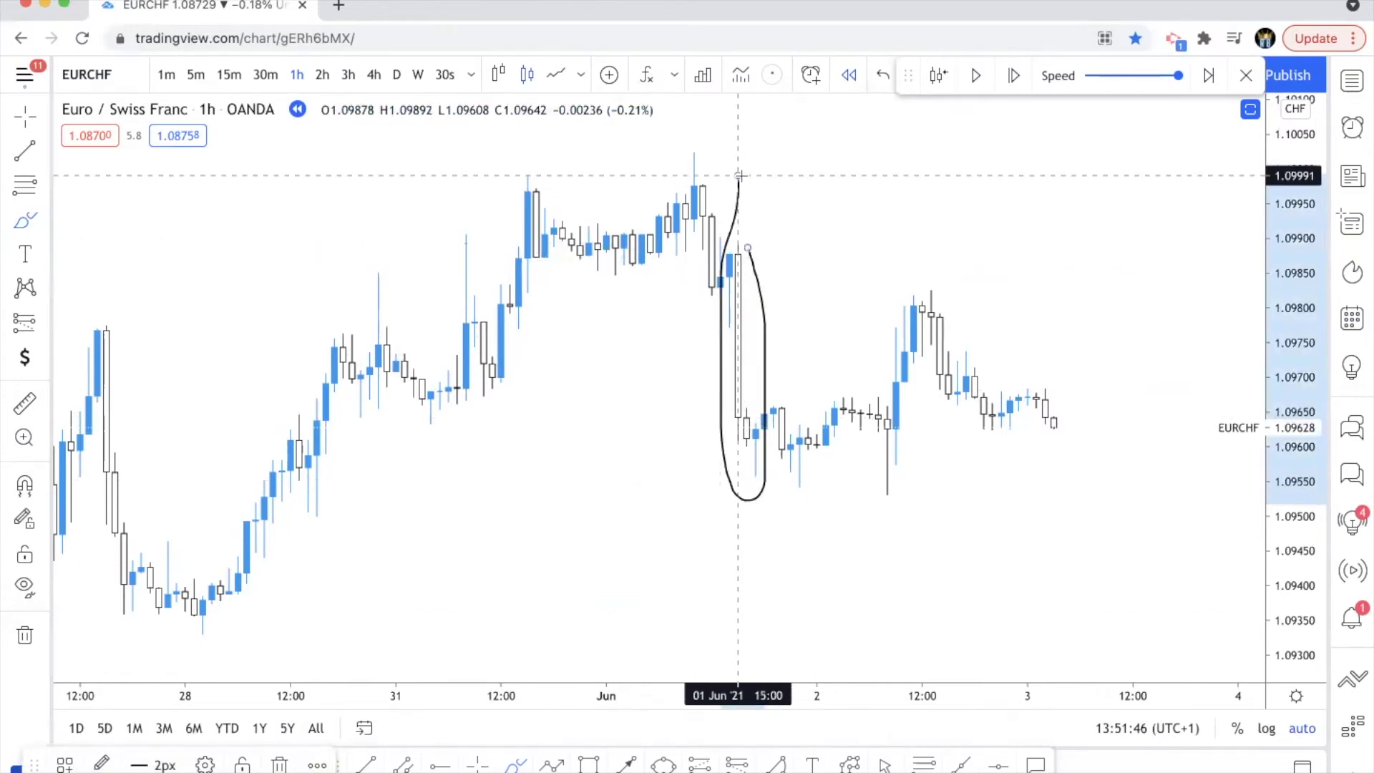
left_click_drag(740, 176, 739, 176)
Delete the loop around the 1 Jun drop and a trial curve toward the 2 Jun rally.
key("BackSpace")
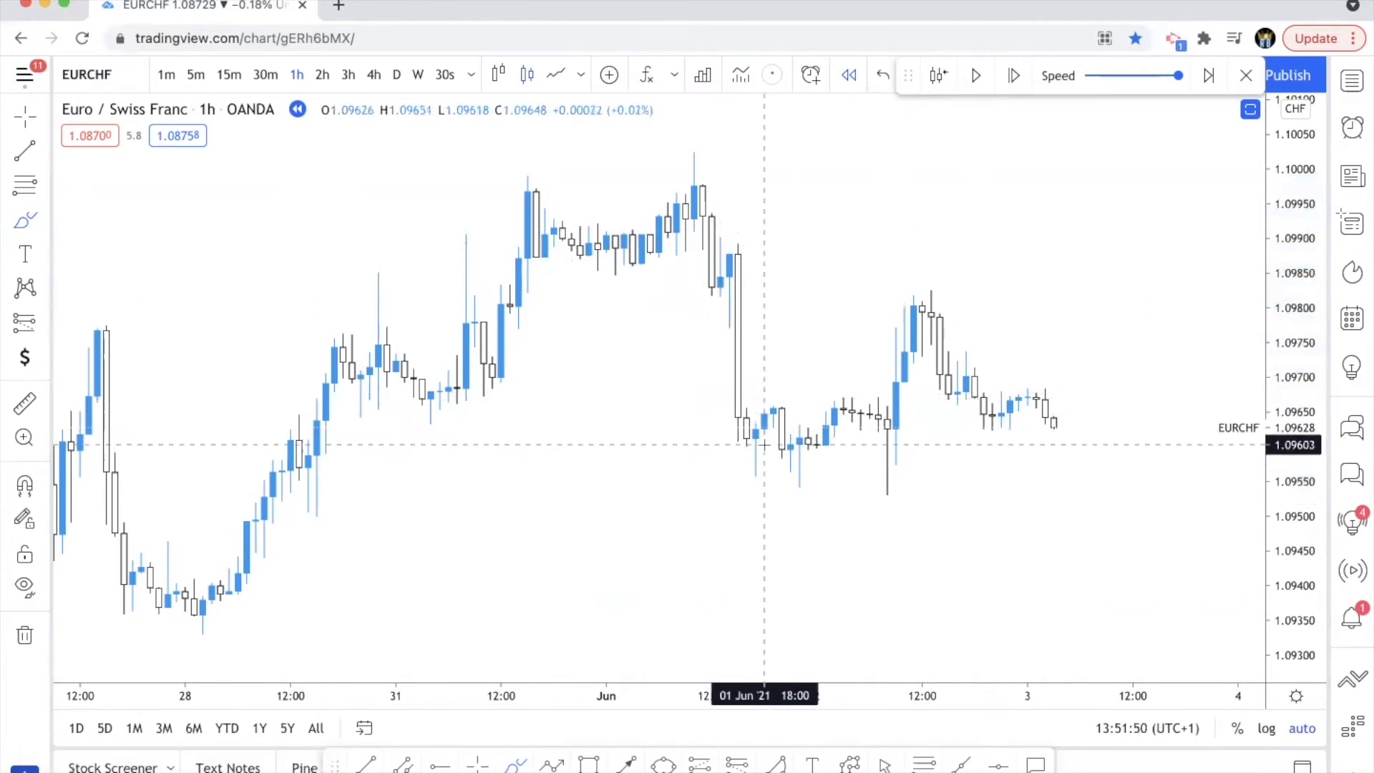
mouse_move(737, 308)
left_mouse_down()
mouse_move(782, 476)
mouse_move(931, 355)
mouse_move(922, 290)
left_mouse_up()
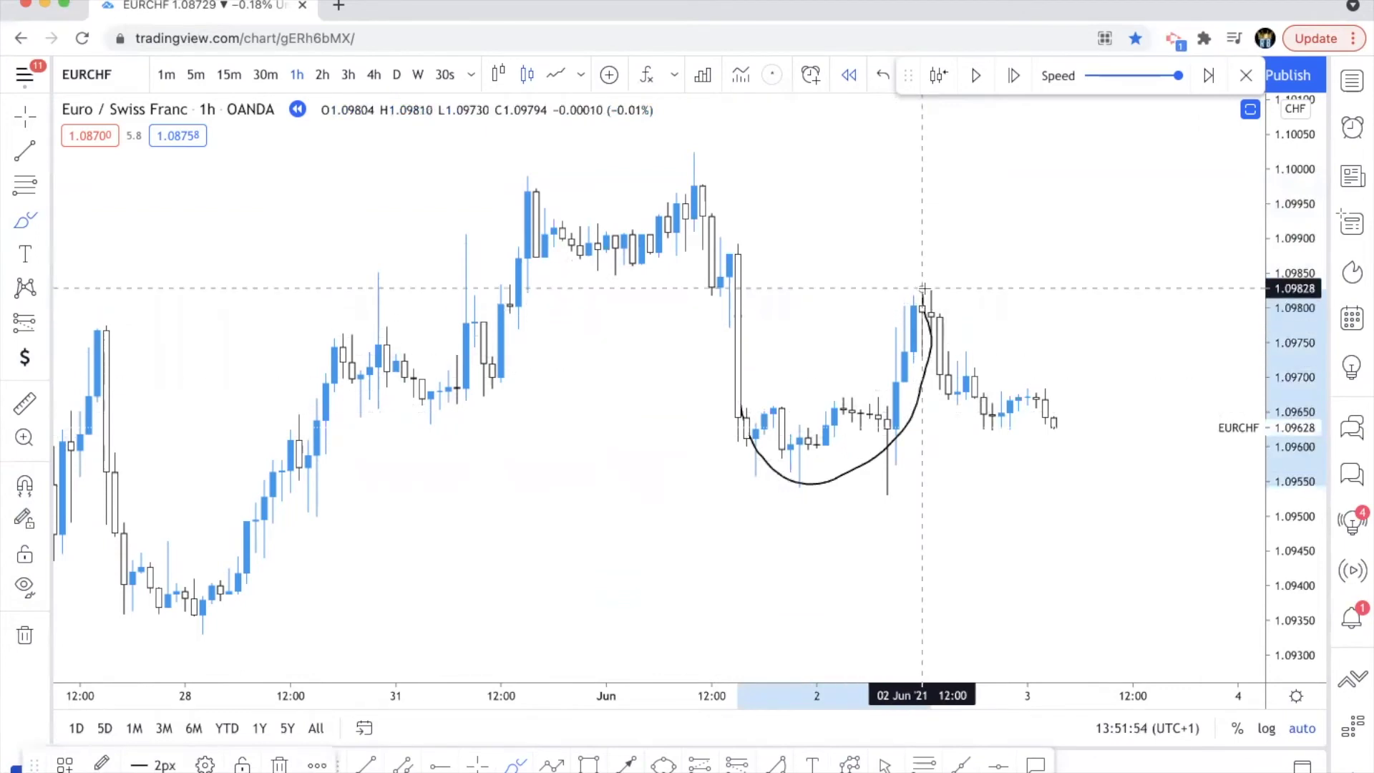
key("BackSpace")
Try top and bottom imbalance level lines and a box over the zone, deleting them all.
left_click_drag(725, 323, 870, 323)
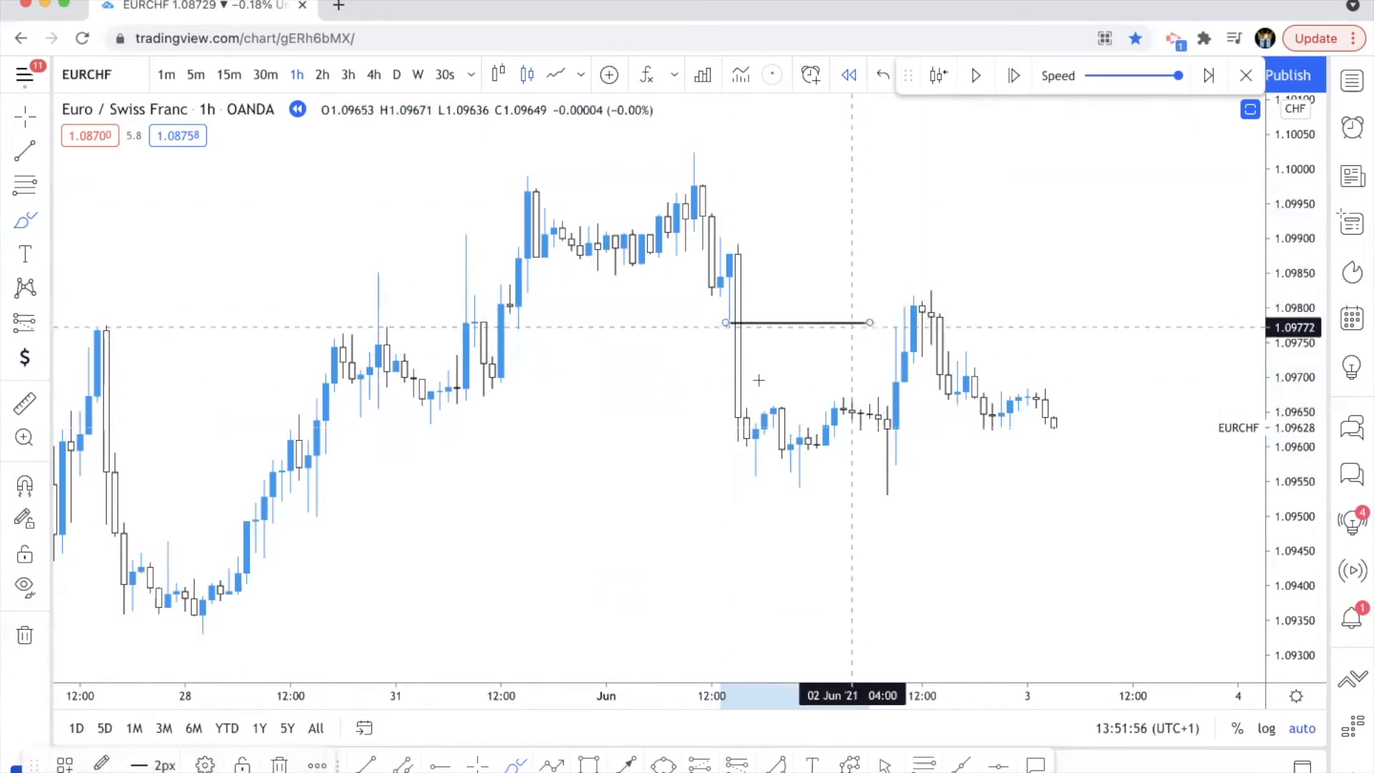
left_click_drag(733, 398, 894, 397)
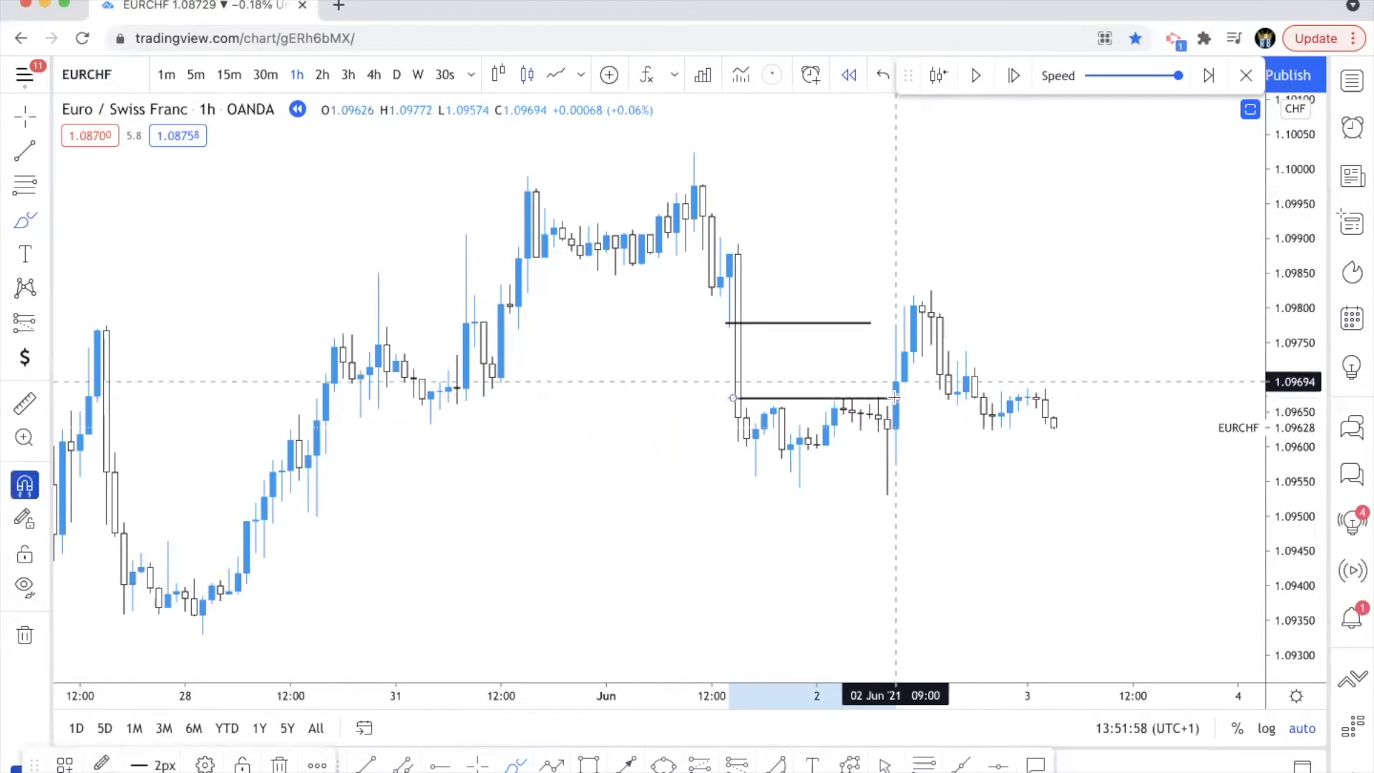
key("BackSpace")
key("BackSpace")
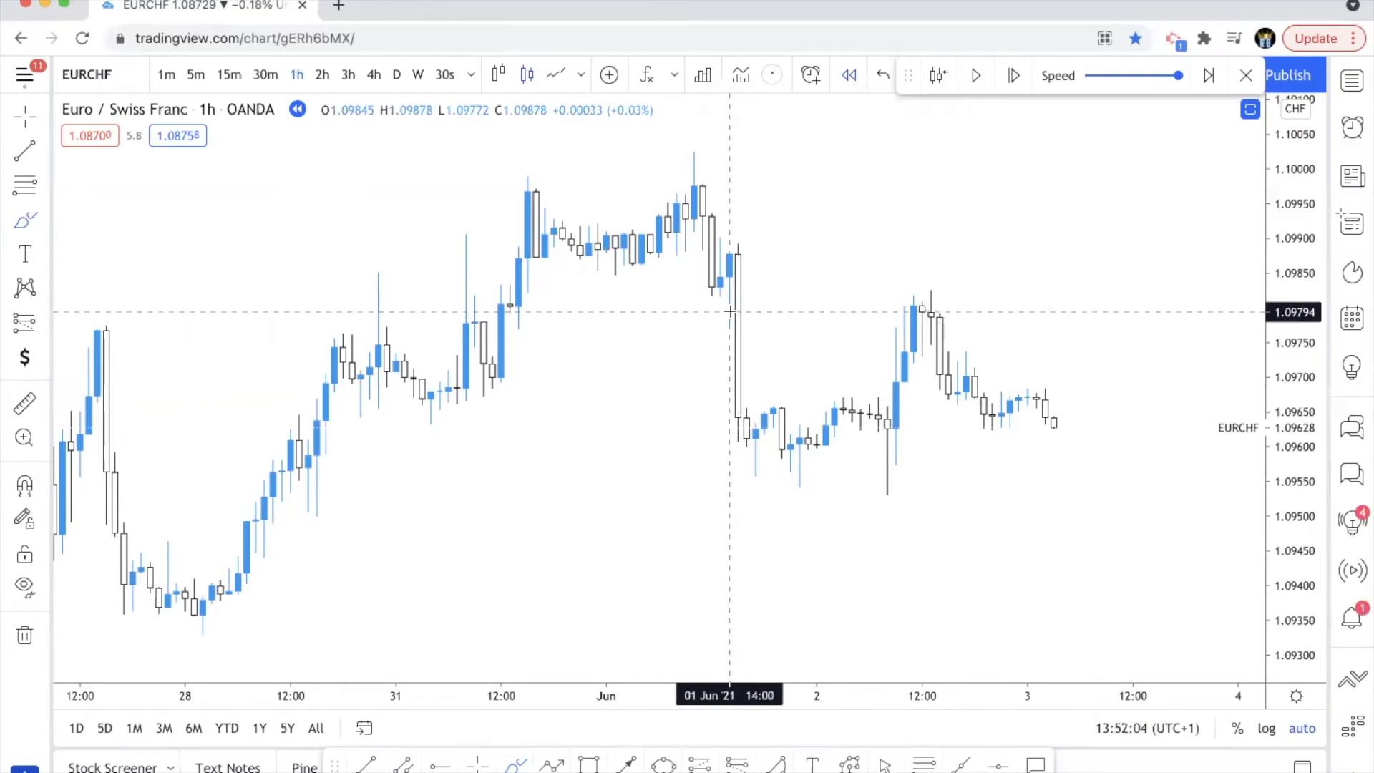
mouse_move(730, 312)
left_mouse_down()
mouse_move(908, 309)
mouse_move(905, 401)
left_mouse_up()
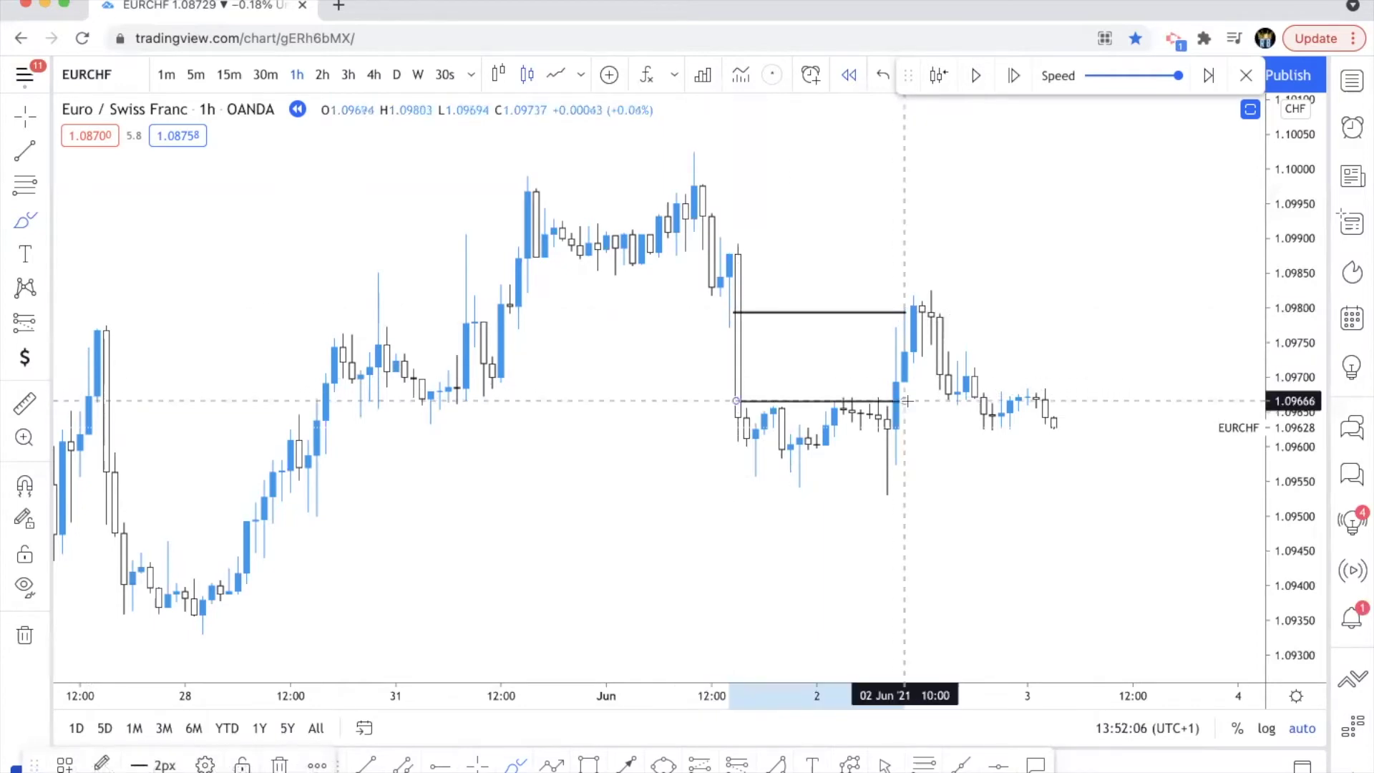
key("Delete")
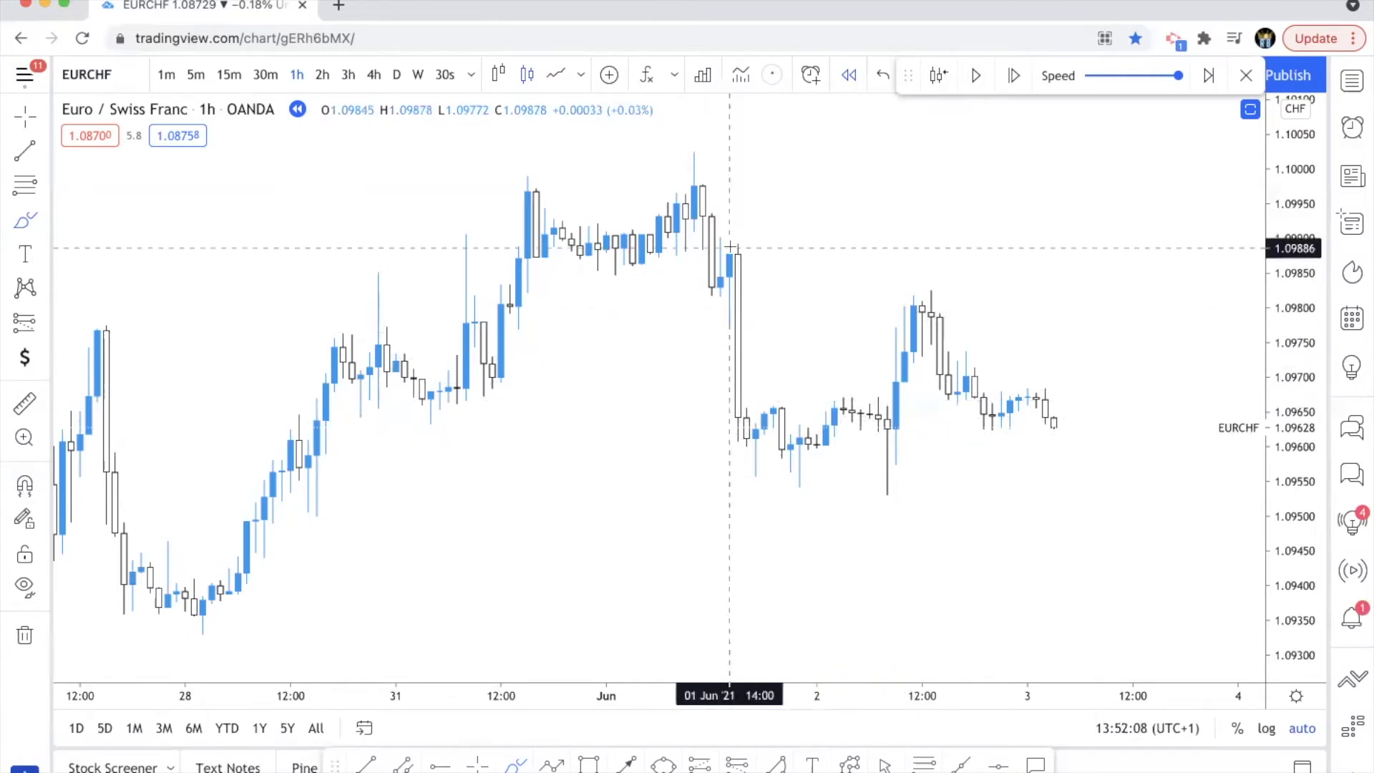
Trace the 1 Jun drop with two level lines and a 2 Jun peak curve, then erase them.
mouse_move(702, 189)
left_mouse_down()
mouse_move(702, 246)
mouse_move(737, 316)
mouse_move(773, 480)
mouse_move(825, 427)
mouse_move(894, 278)
left_mouse_up()
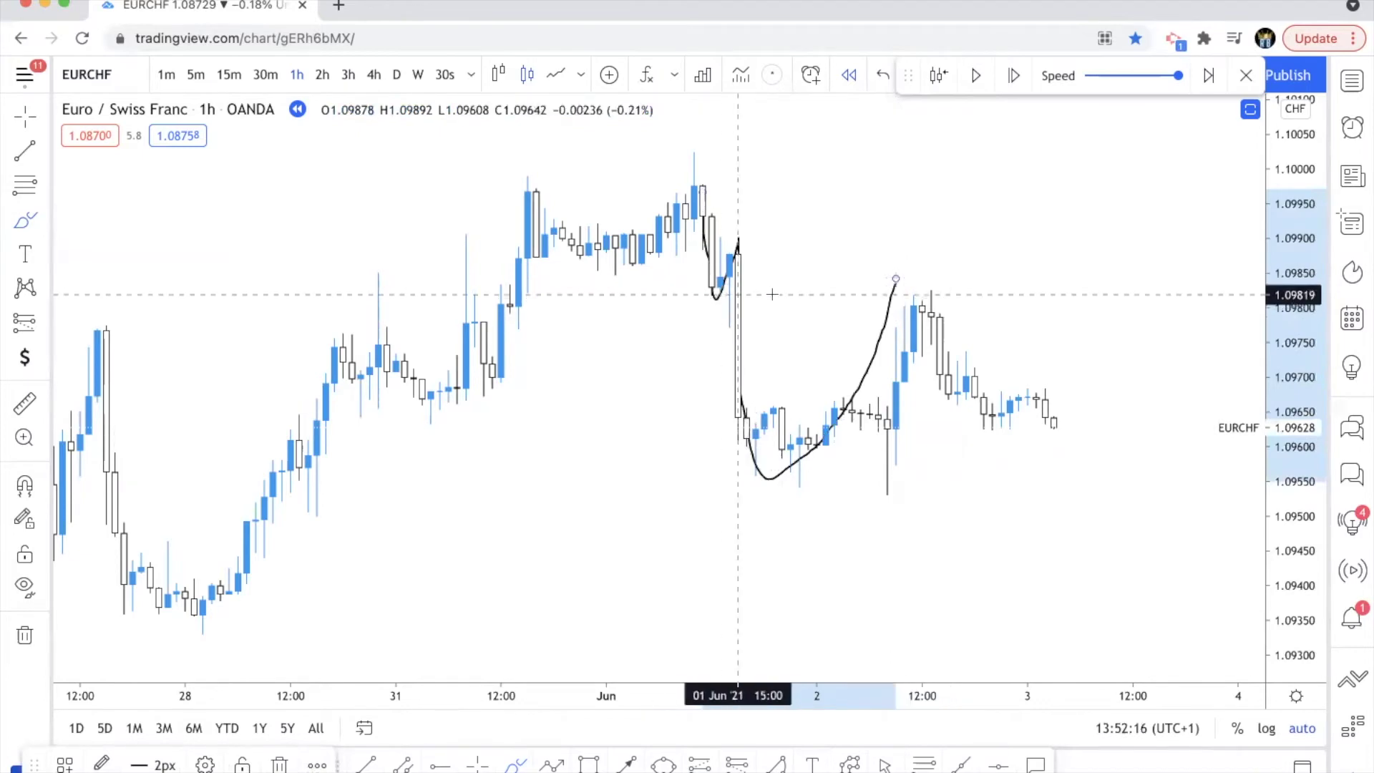
left_click_drag(726, 289, 957, 290)
left_click_drag(749, 256, 993, 256)
left_click_drag(913, 290, 921, 306)
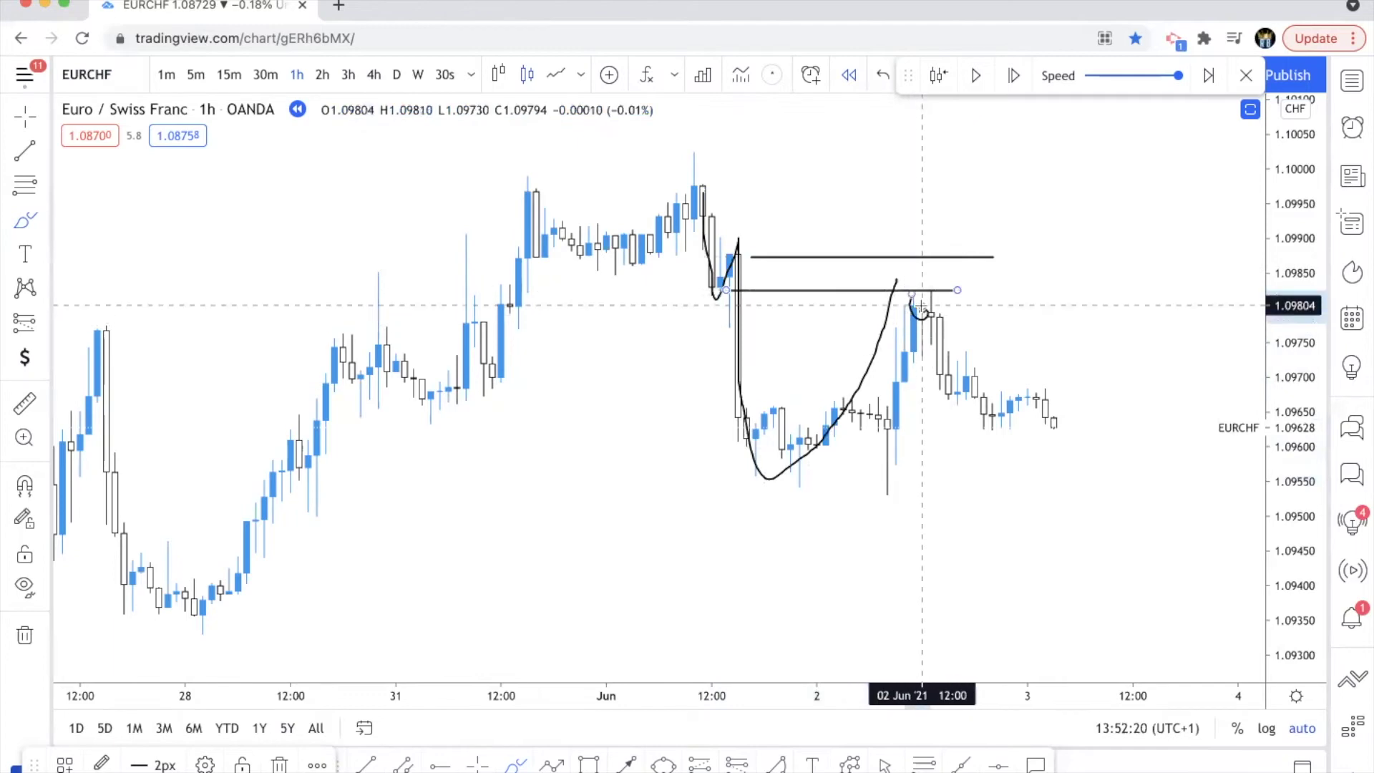
key("super+z")
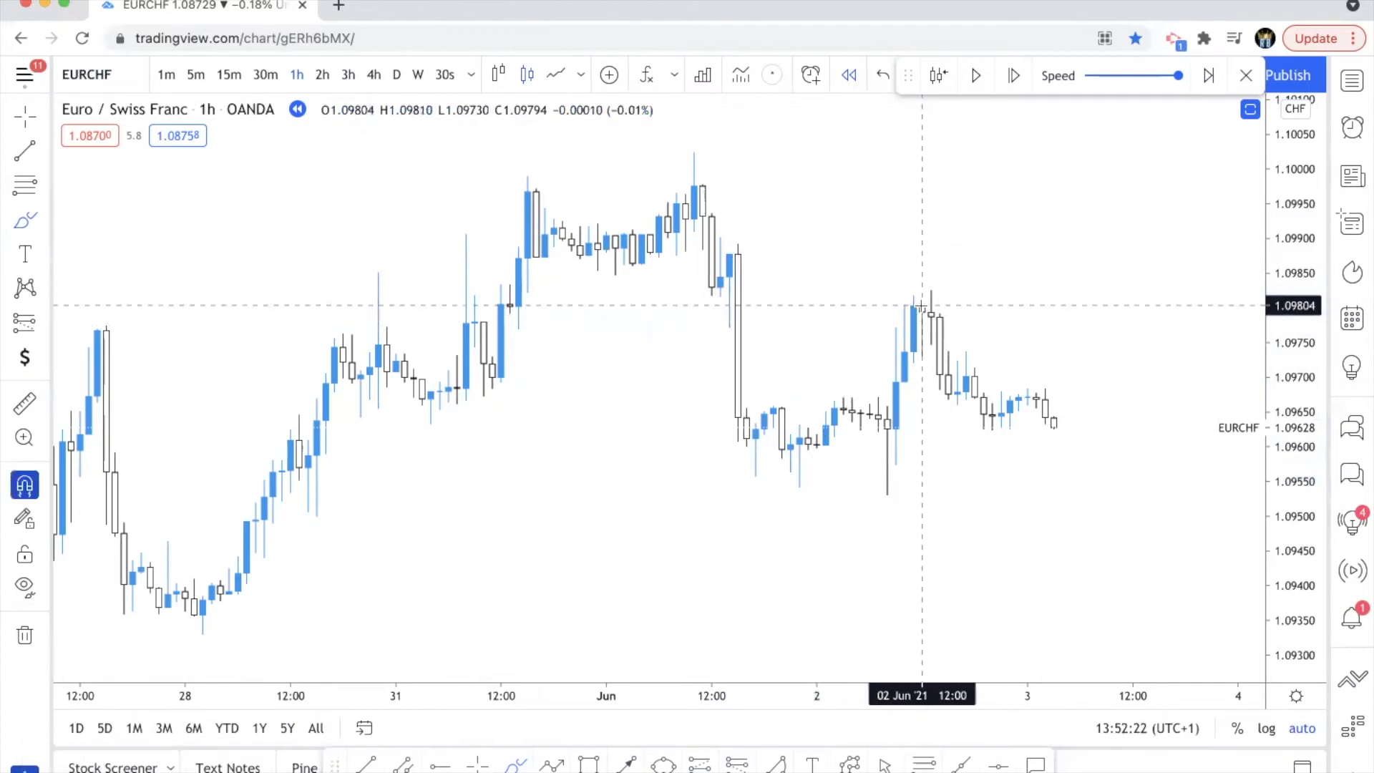
scroll(862, 384, "right", 10)
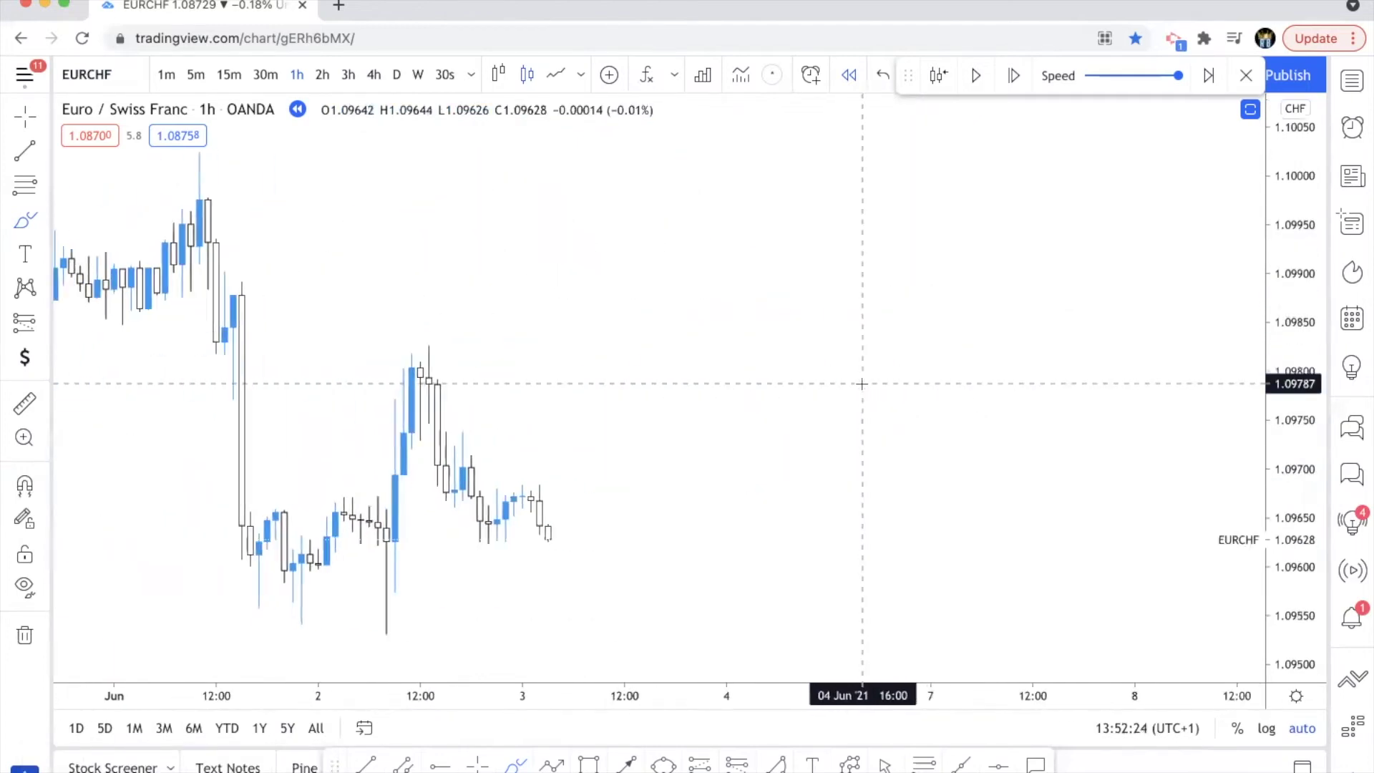
scroll(863, 384, "right", 2)
mouse_move(522, 626)
left_mouse_down()
mouse_move(616, 511)
mouse_move(681, 390)
mouse_move(727, 461)
mouse_move(832, 386)
mouse_move(898, 229)
mouse_move(956, 488)
left_mouse_up()
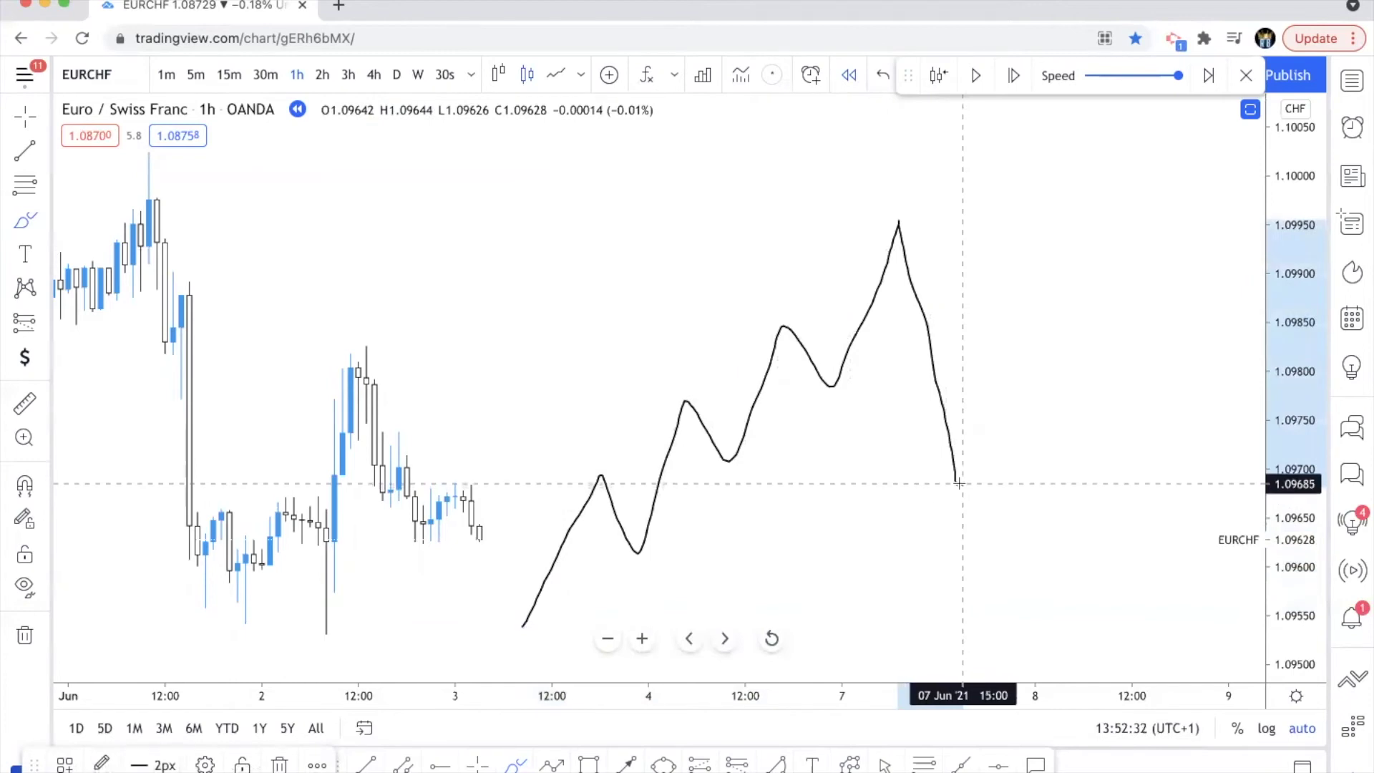
left_click_drag(958, 484, 963, 484)
left_click_drag(926, 239, 1037, 306)
key("super+z")
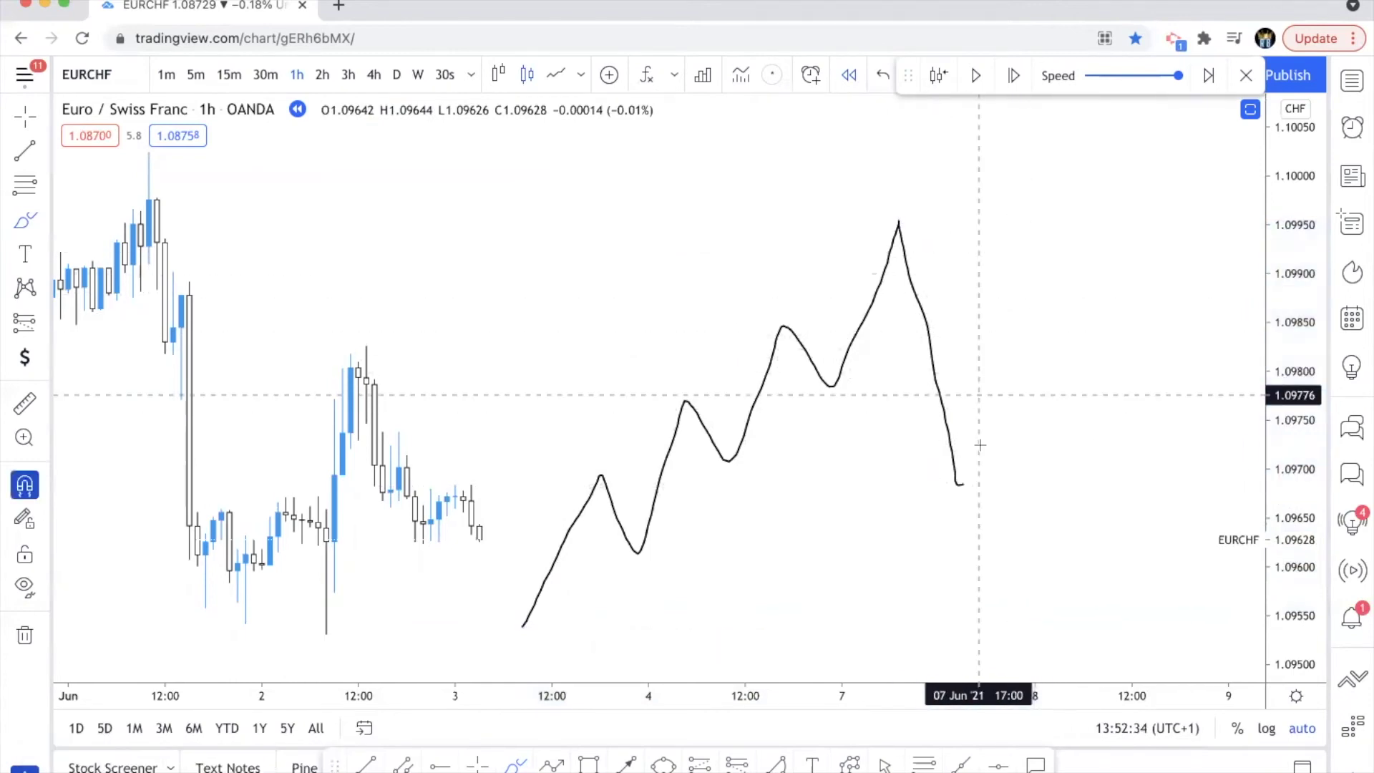
mouse_move(962, 485)
left_mouse_down()
mouse_move(1102, 113)
mouse_move(1148, 432)
mouse_move(1242, 108)
left_mouse_up()
scroll(1070, 258, "down", 3)
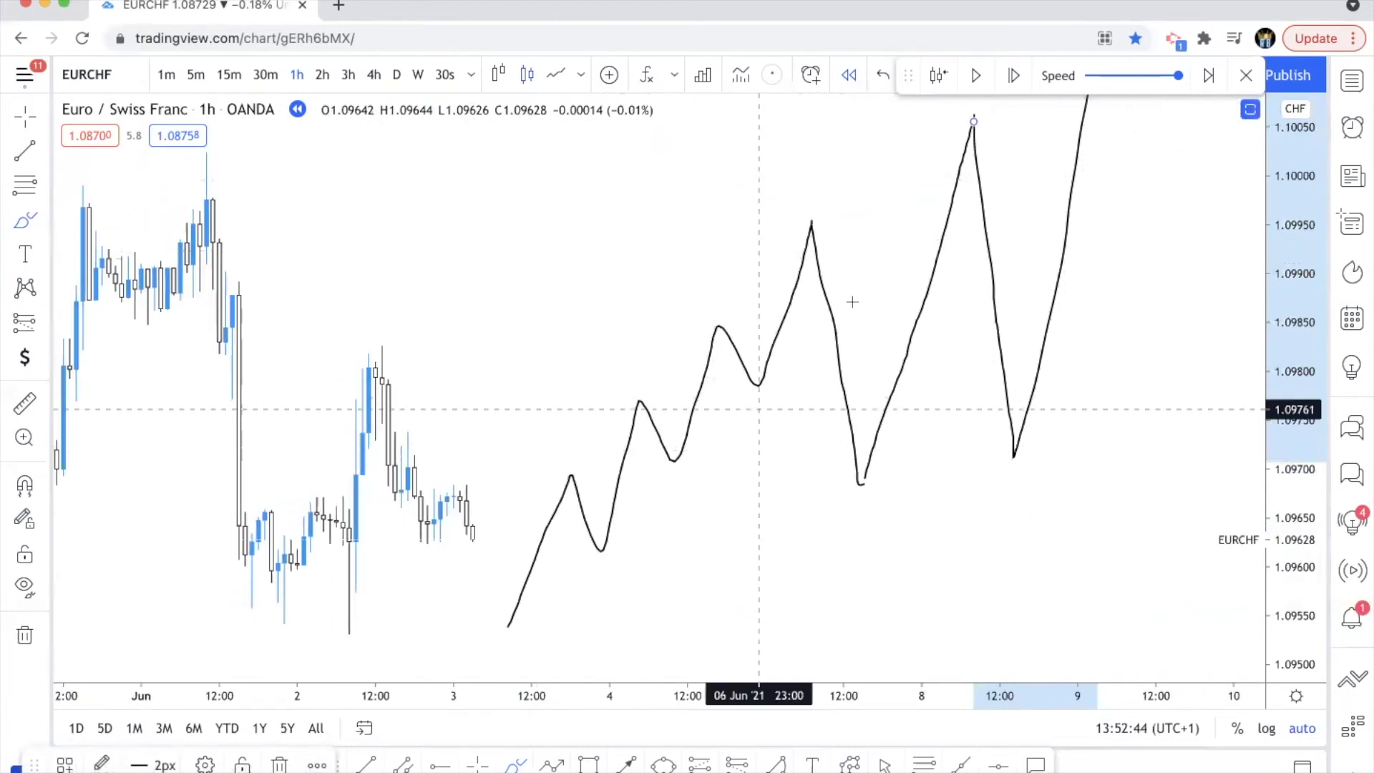
left_click_drag(816, 261, 1013, 262)
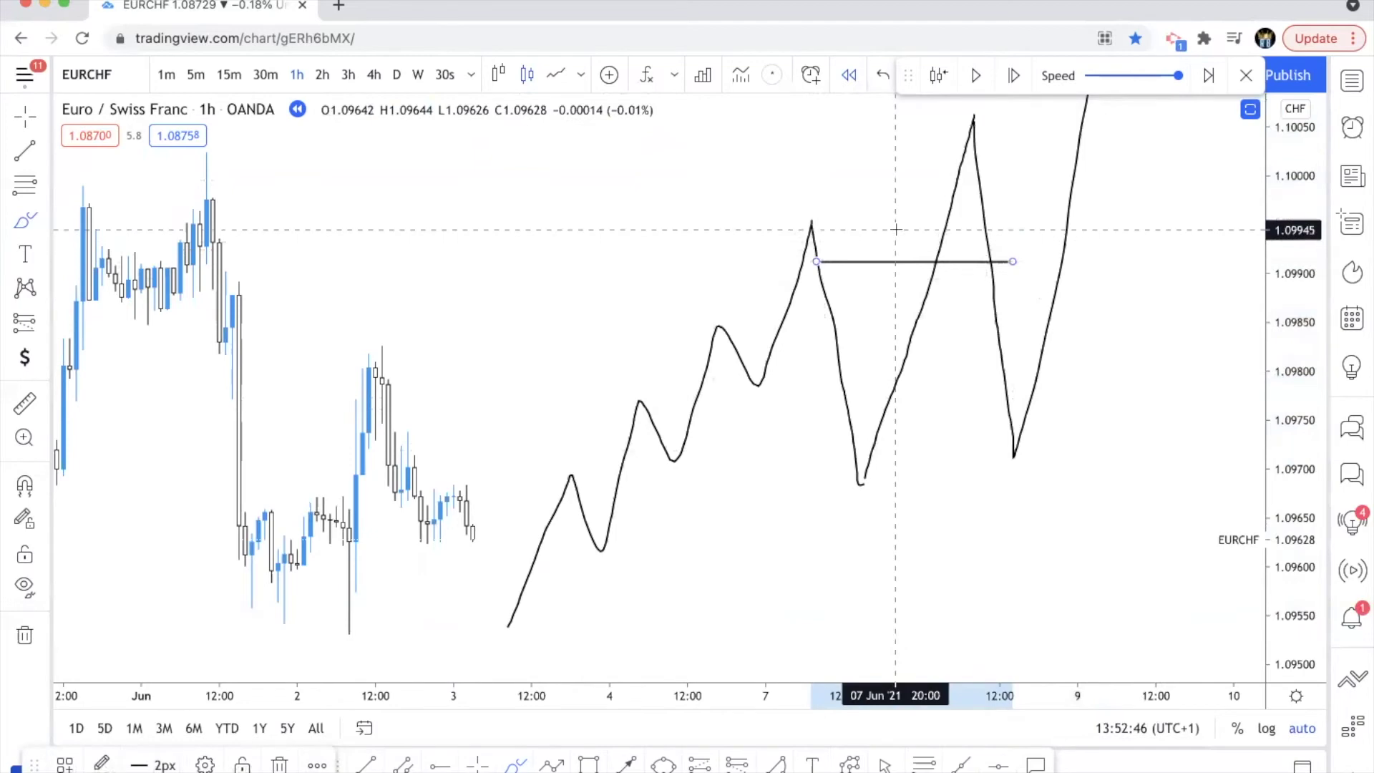
mouse_move(896, 234)
left_mouse_down()
mouse_move(967, 465)
mouse_move(991, 432)
mouse_move(935, 402)
left_mouse_up()
key("super+z")
key("super+z")
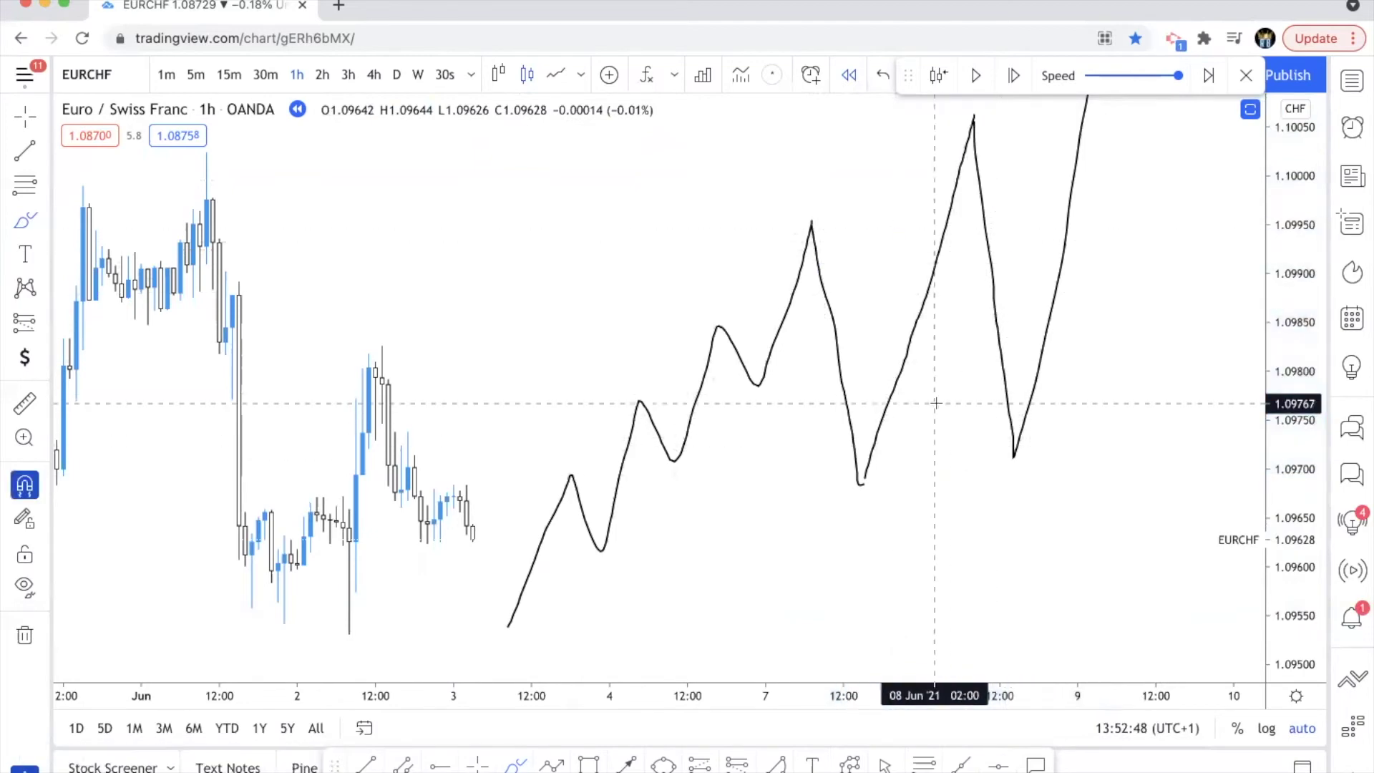
key("super+z")
scroll(873, 430, "left", 10)
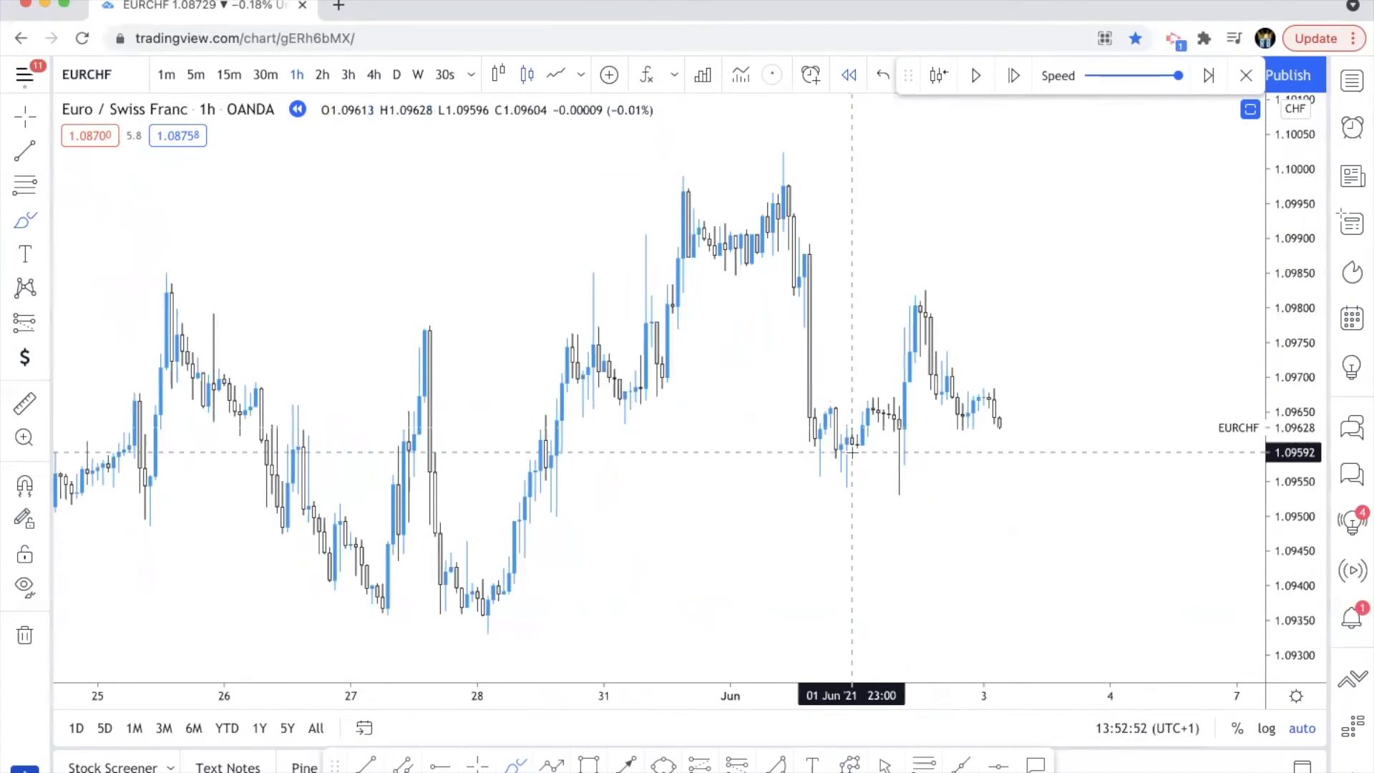
Sketch a trial curve over the 1 Jun highs.
scroll(880, 328, "up", 2)
scroll(824, 344, "up", 2)
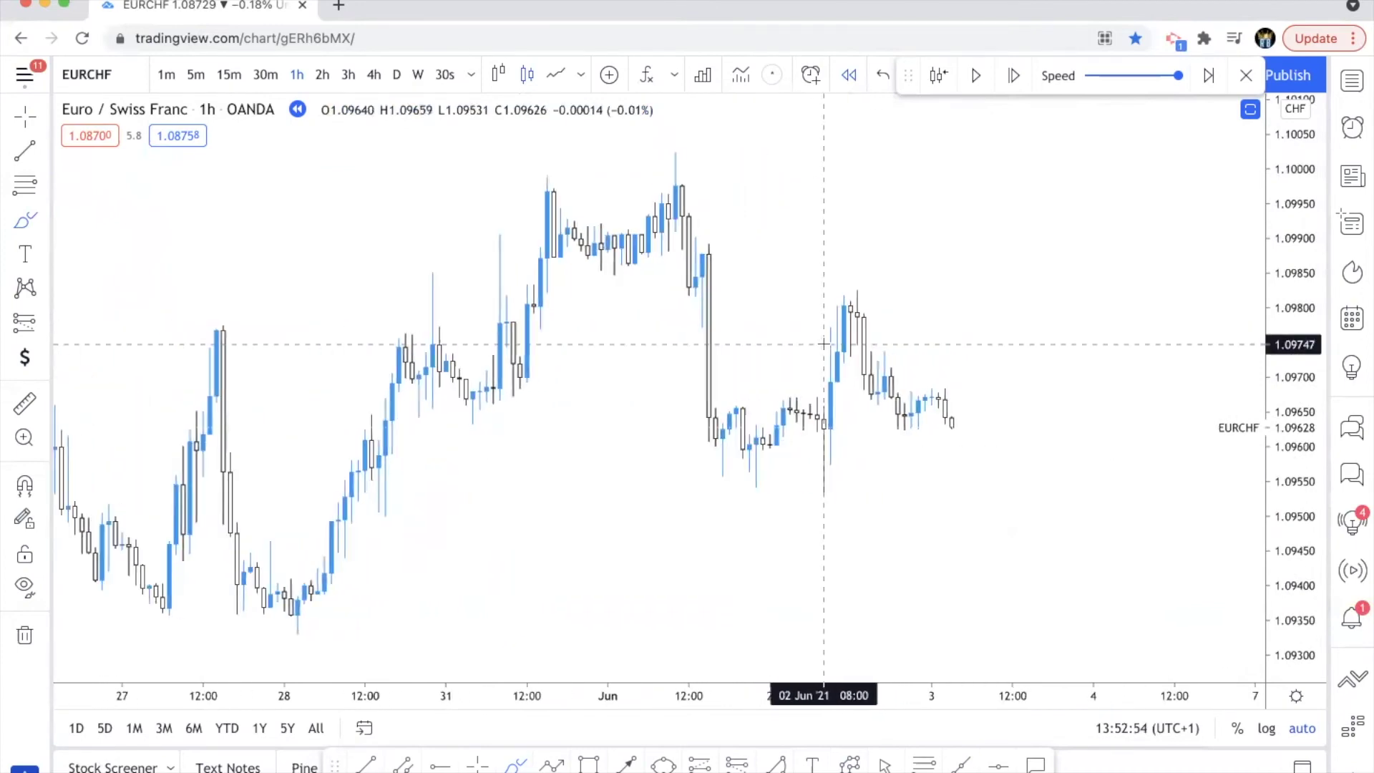
scroll(824, 344, "up", 1)
mouse_move(654, 186)
left_mouse_down()
mouse_move(655, 307)
mouse_move(693, 254)
mouse_move(726, 454)
mouse_move(830, 308)
mouse_move(742, 286)
mouse_move(862, 293)
left_mouse_up()
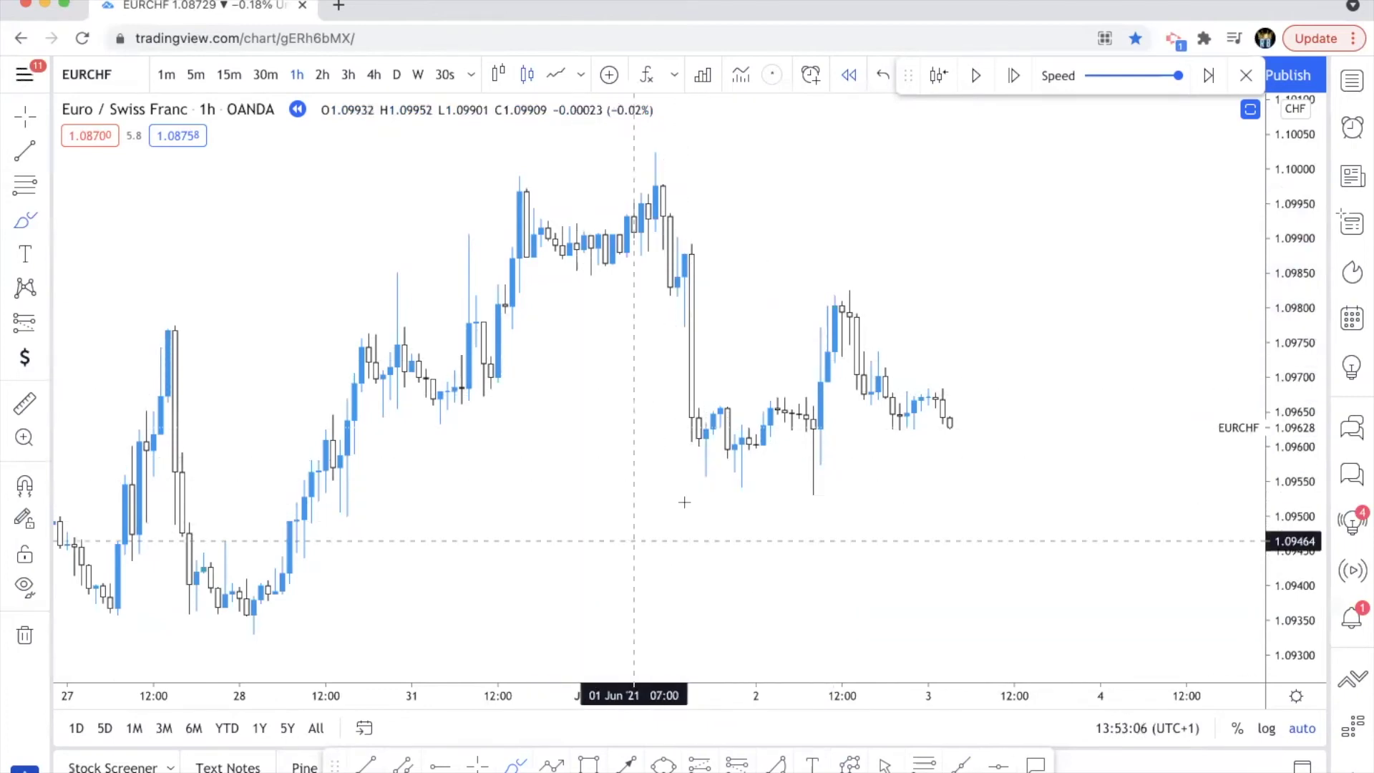
Move back to the 20–24 May stretch, trying two strokes after the 20 May high and undoing them.
scroll(605, 506, "left", 5)
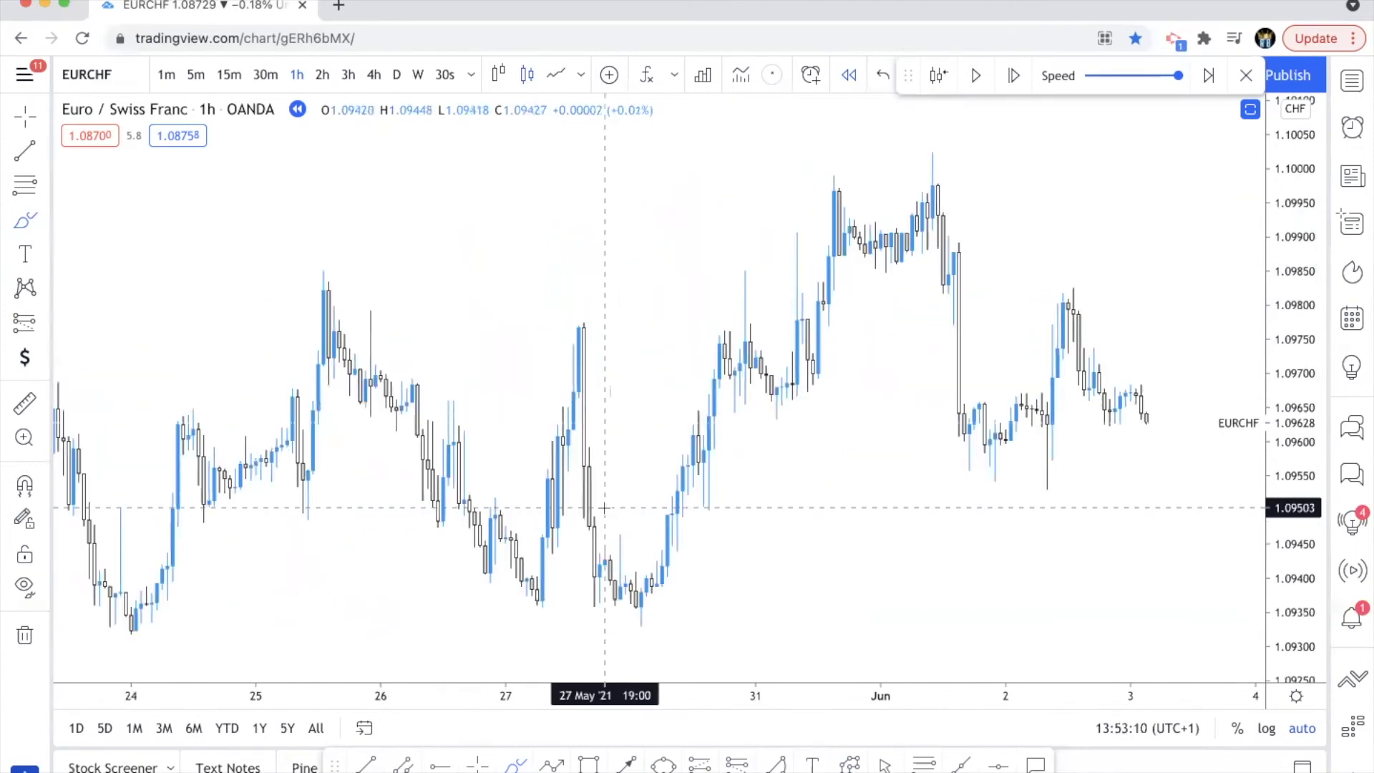
scroll(466, 475, "left", 5)
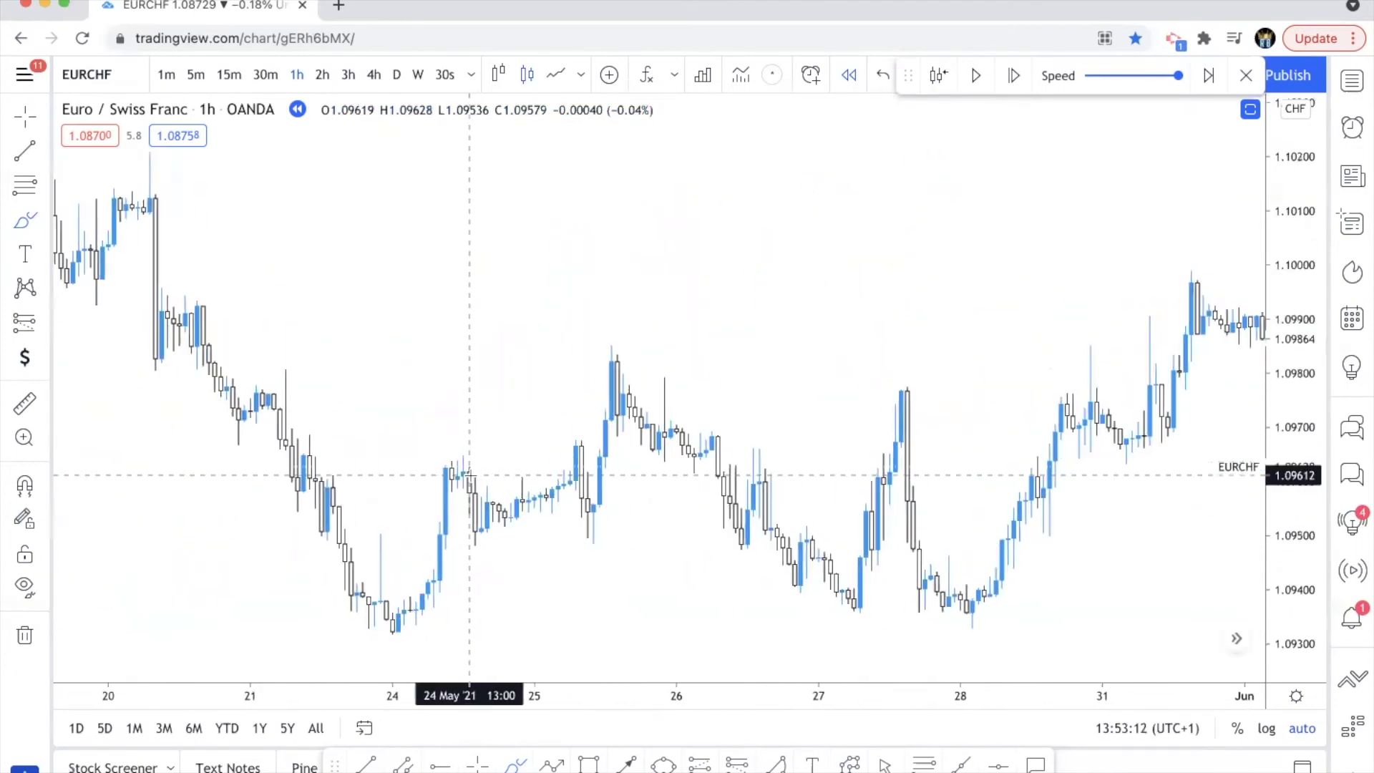
scroll(470, 475, "up", 2)
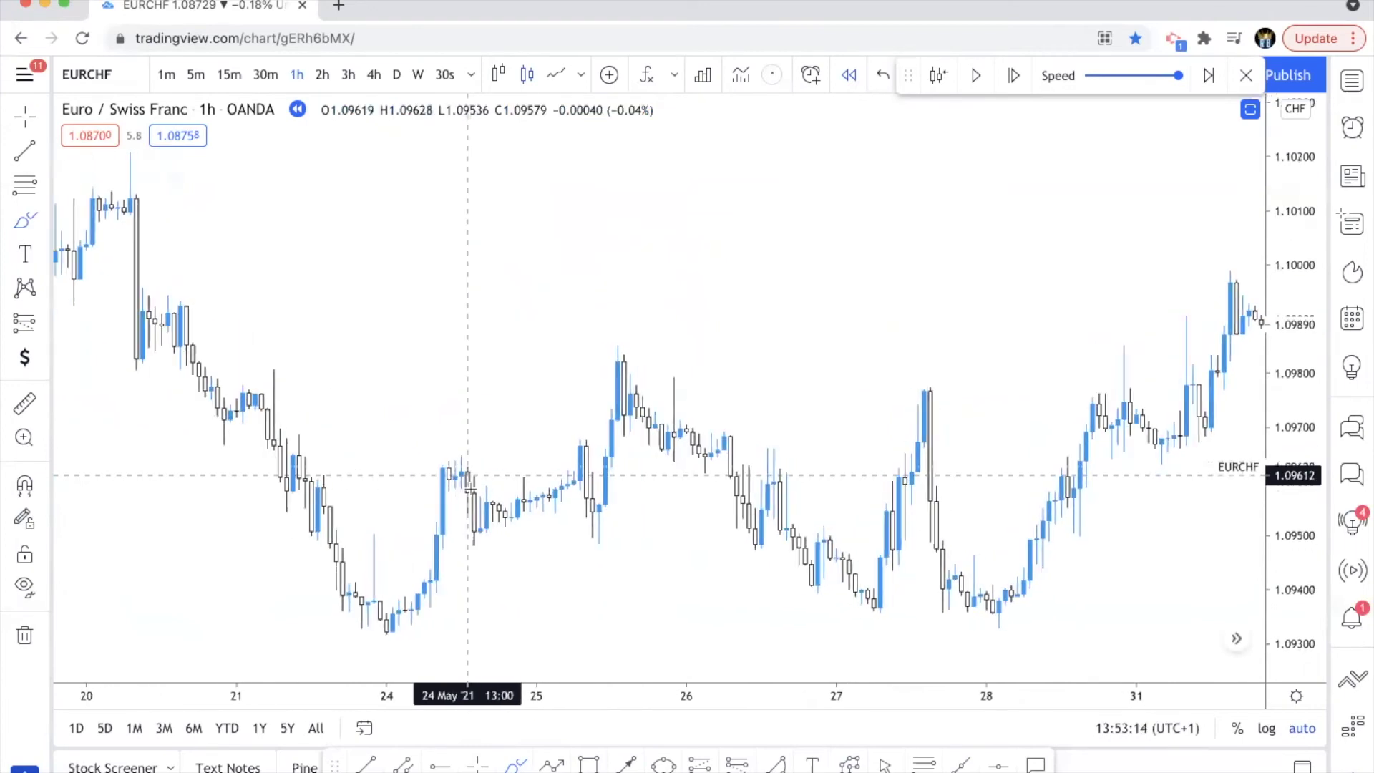
scroll(261, 368, "down", 2)
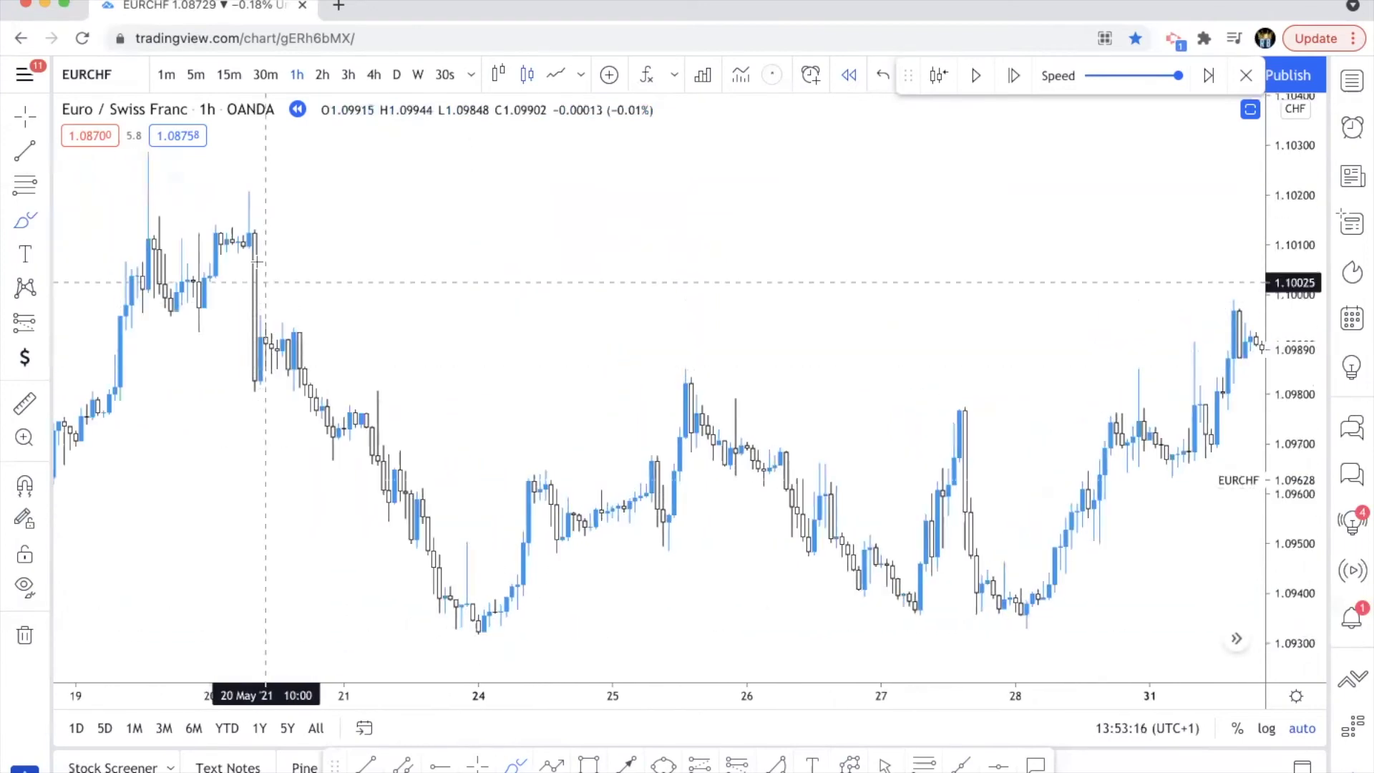
mouse_move(254, 268)
left_mouse_down()
mouse_move(299, 417)
mouse_move(429, 552)
mouse_move(466, 629)
mouse_move(496, 603)
left_mouse_up()
key("ctrl+z")
left_click_drag(514, 531, 537, 454)
key("ctrl+z")
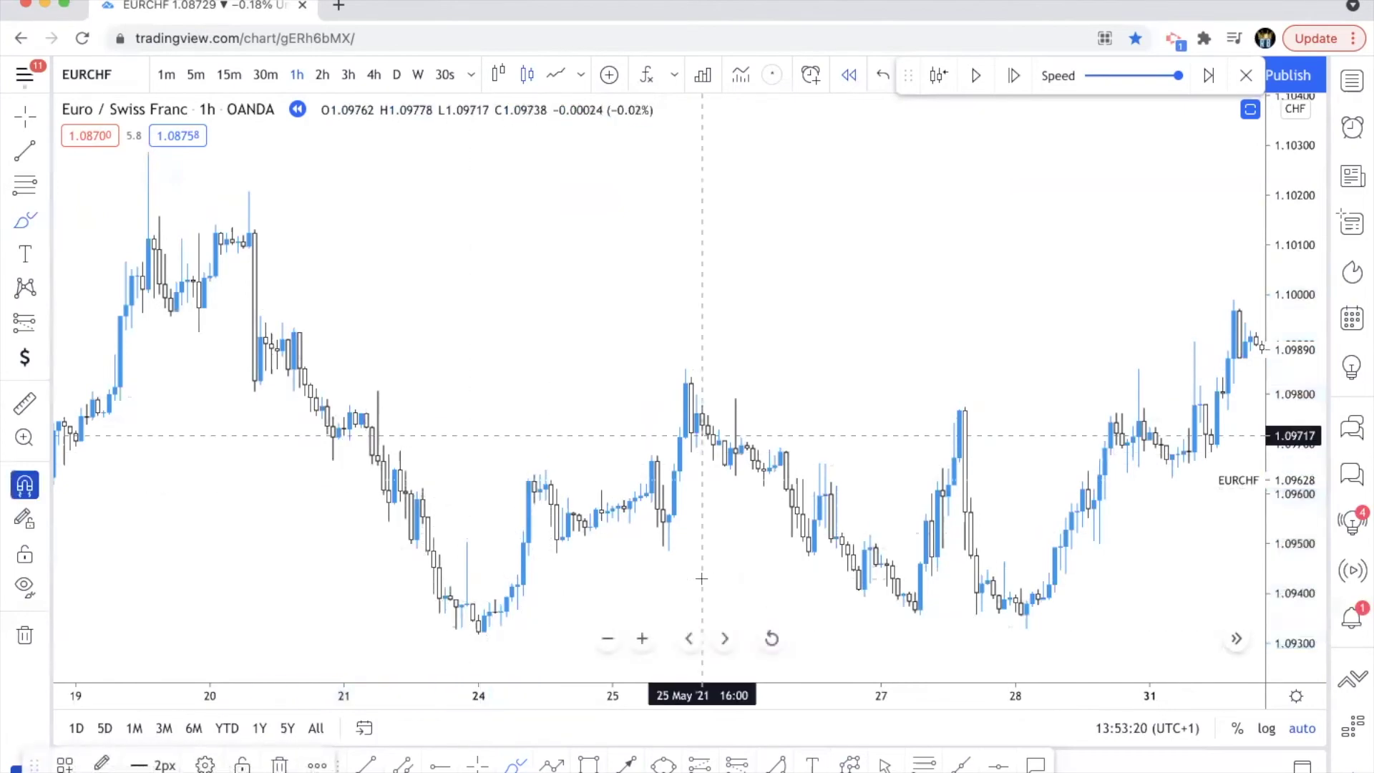
scroll(700, 573, "up", 3)
Draw the lower and upper 24 May imbalance level lines, redrawing the top line shorter.
left_click_drag(414, 555, 595, 556)
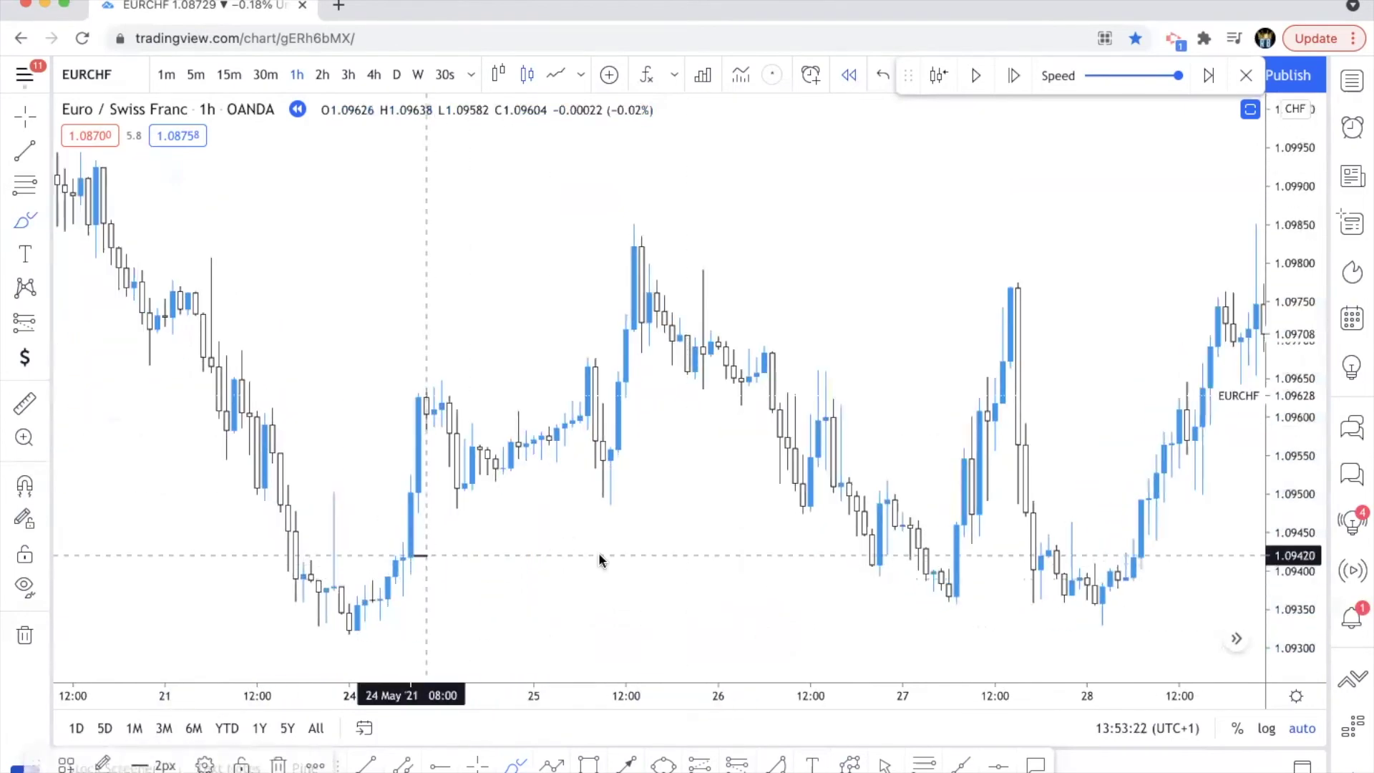
left_click_drag(403, 517, 680, 520)
key("ctrl+z")
left_click_drag(414, 514, 624, 514)
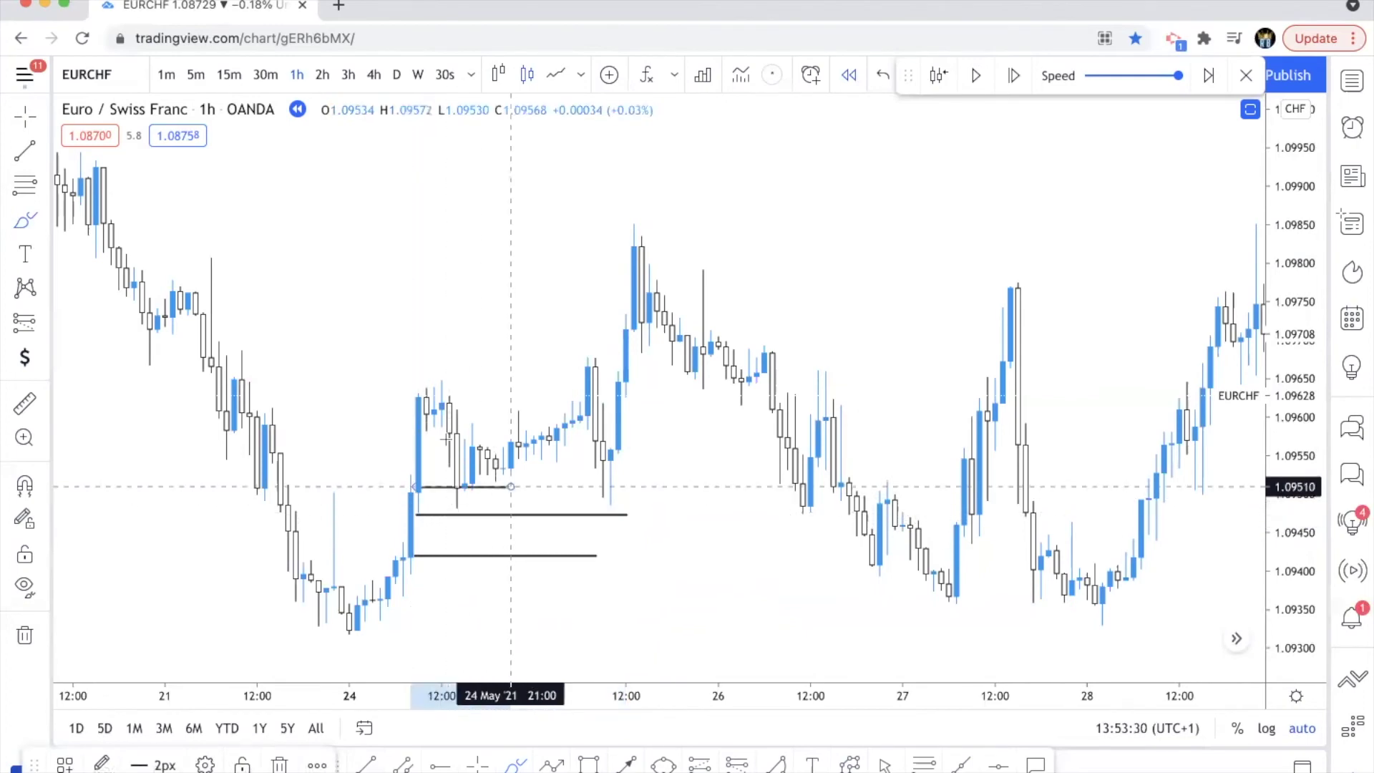
Try bounce, curve, oval and dip sketches inside the 24 May zone, undoing each one.
mouse_move(433, 412)
left_mouse_down()
mouse_move(472, 478)
mouse_move(512, 488)
mouse_move(547, 435)
mouse_move(605, 469)
left_mouse_up()
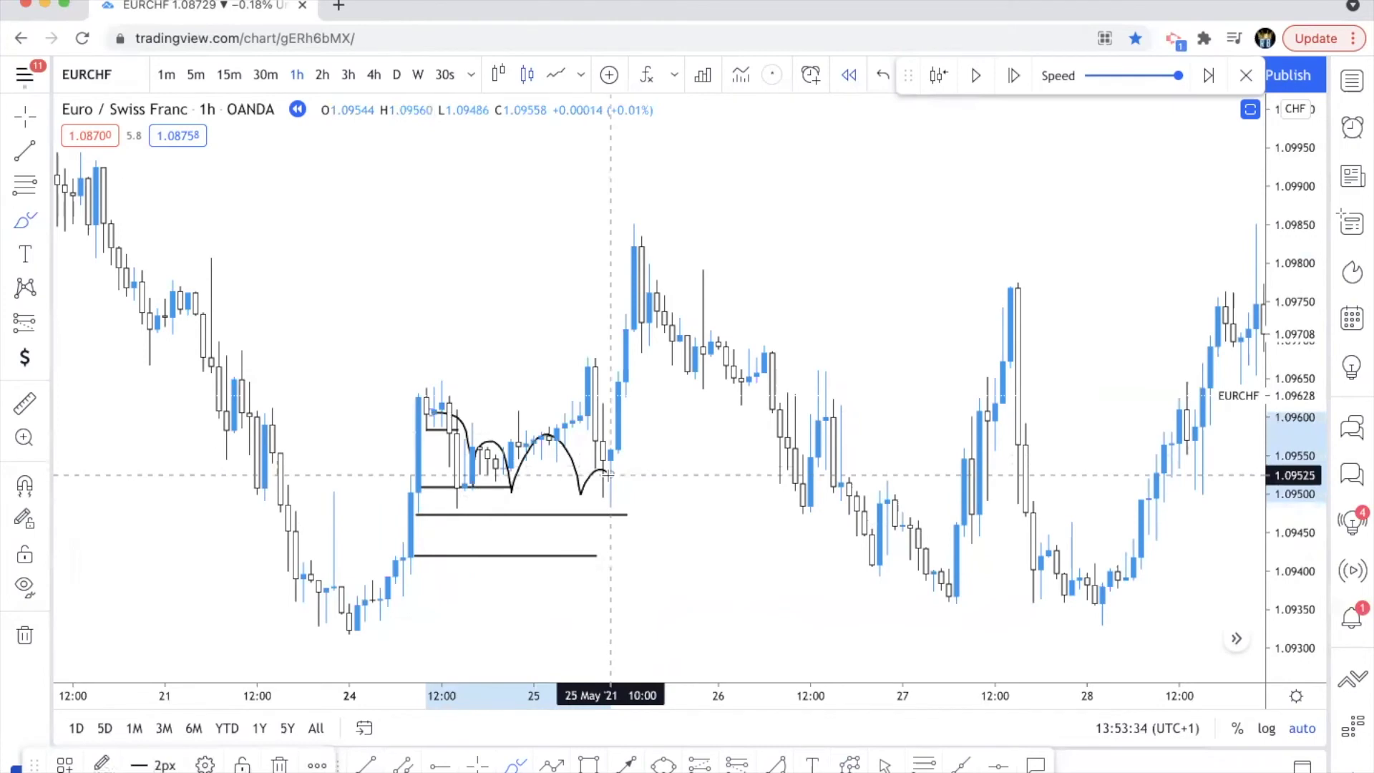
key("ctrl+z")
mouse_move(411, 413)
left_mouse_down()
mouse_move(441, 471)
mouse_move(469, 483)
mouse_move(663, 229)
left_mouse_up()
key("ctrl+z")
mouse_move(444, 529)
left_mouse_down()
mouse_move(421, 546)
mouse_move(442, 529)
mouse_move(464, 540)
left_mouse_up()
key("ctrl+z")
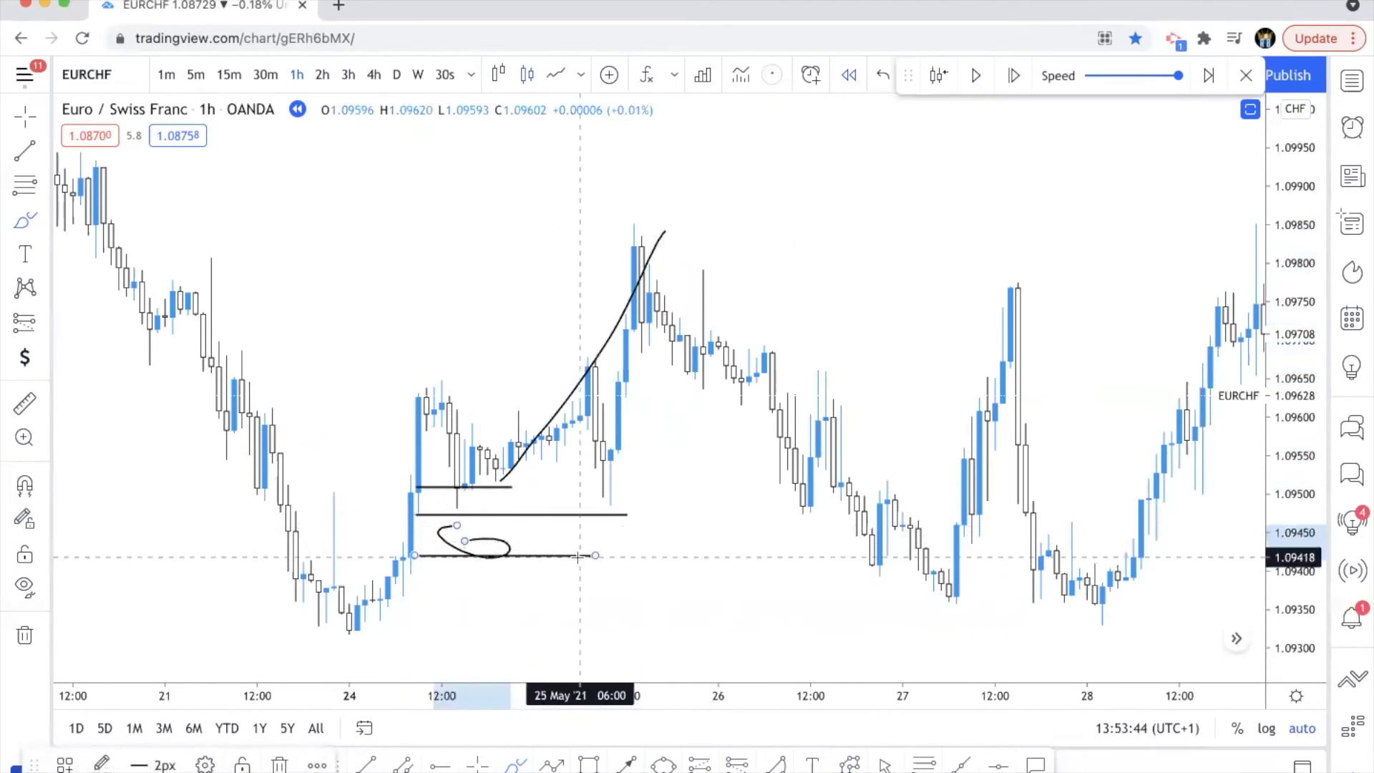
key("ctrl+z")
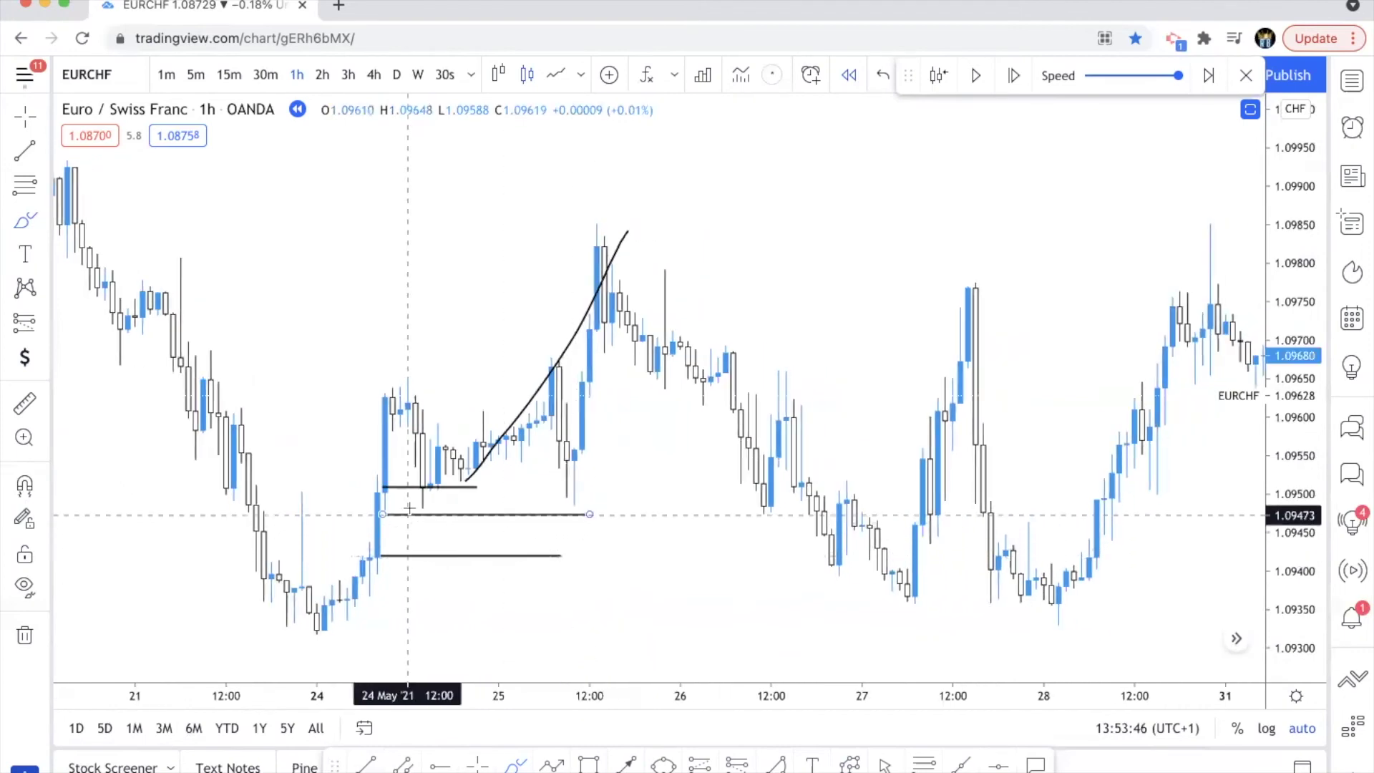
mouse_move(402, 520)
left_mouse_down()
mouse_move(491, 514)
mouse_move(516, 544)
left_mouse_up()
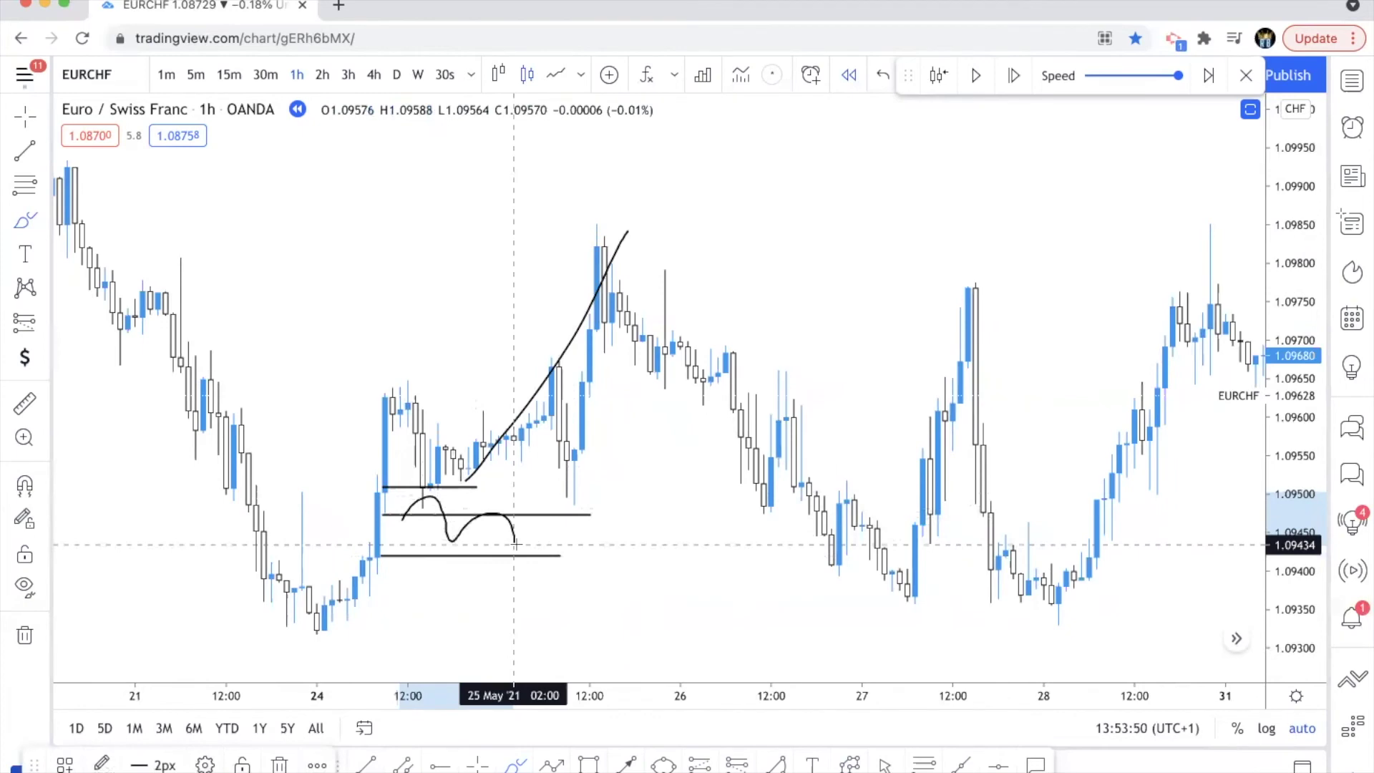
key("ctrl+z")
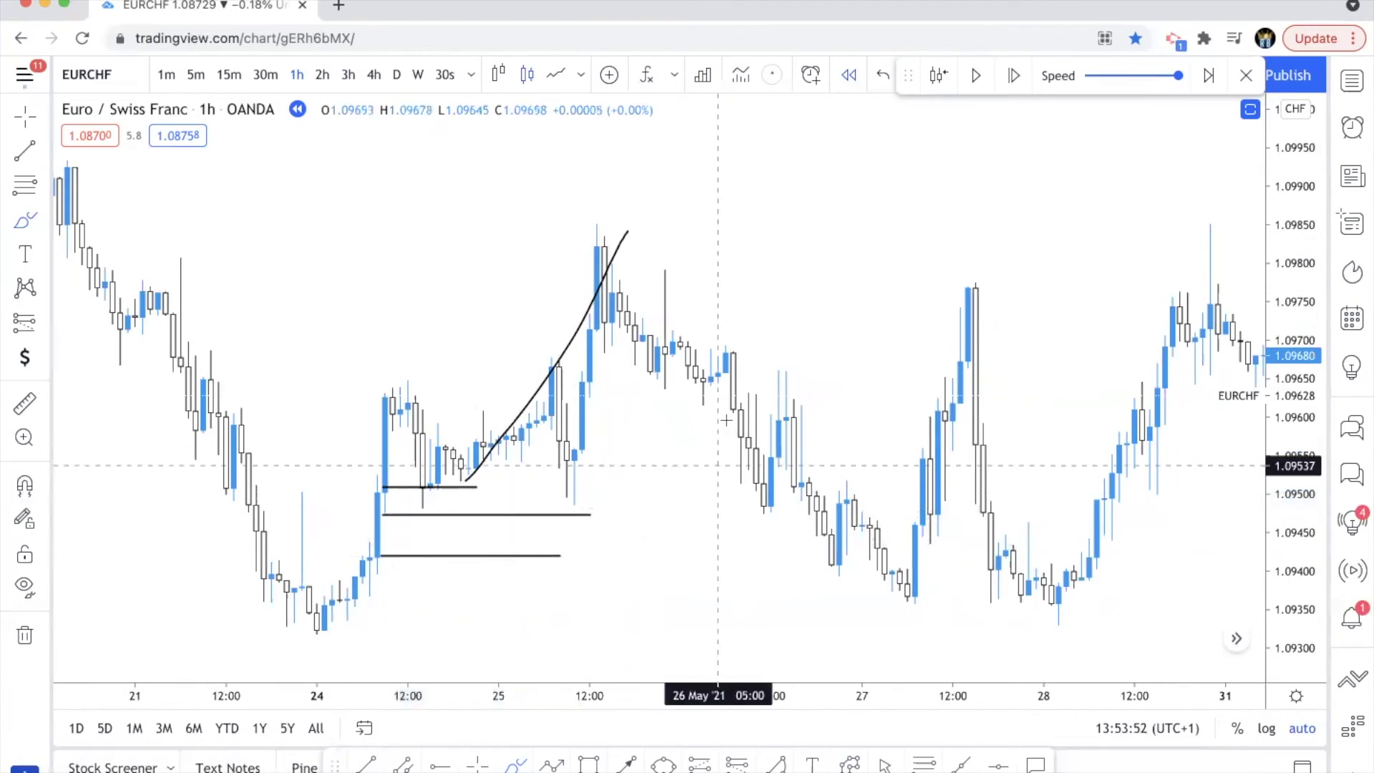
Trace the decline from the 25 May high and extend the lowest level to the 26 May touch.
mouse_move(628, 315)
left_mouse_down()
mouse_move(837, 564)
mouse_move(794, 548)
left_mouse_up()
mouse_move(376, 554)
left_mouse_down()
mouse_move(826, 552)
mouse_move(820, 544)
mouse_move(844, 569)
mouse_move(830, 544)
left_mouse_up()
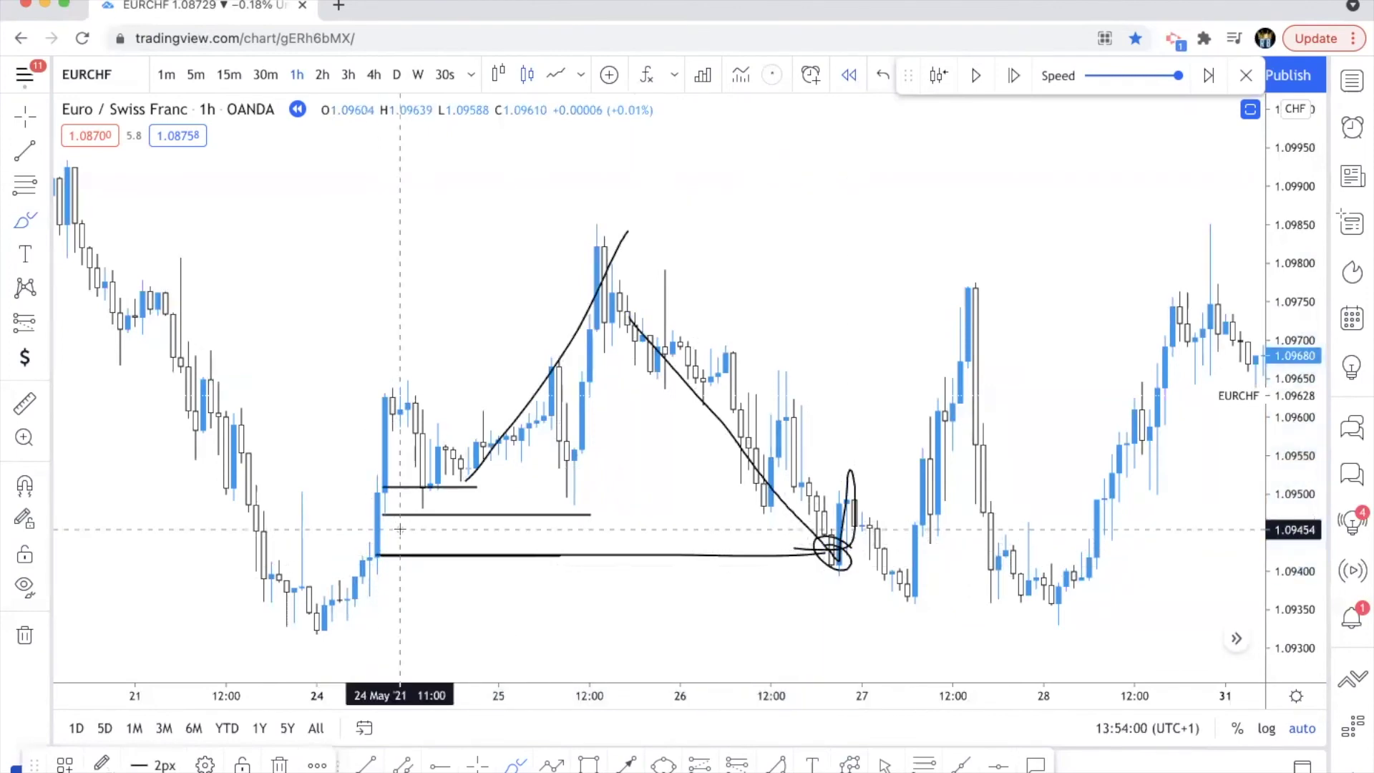
mouse_move(399, 529)
left_mouse_down()
mouse_move(558, 501)
mouse_move(451, 540)
left_mouse_up()
key("ctrl+z")
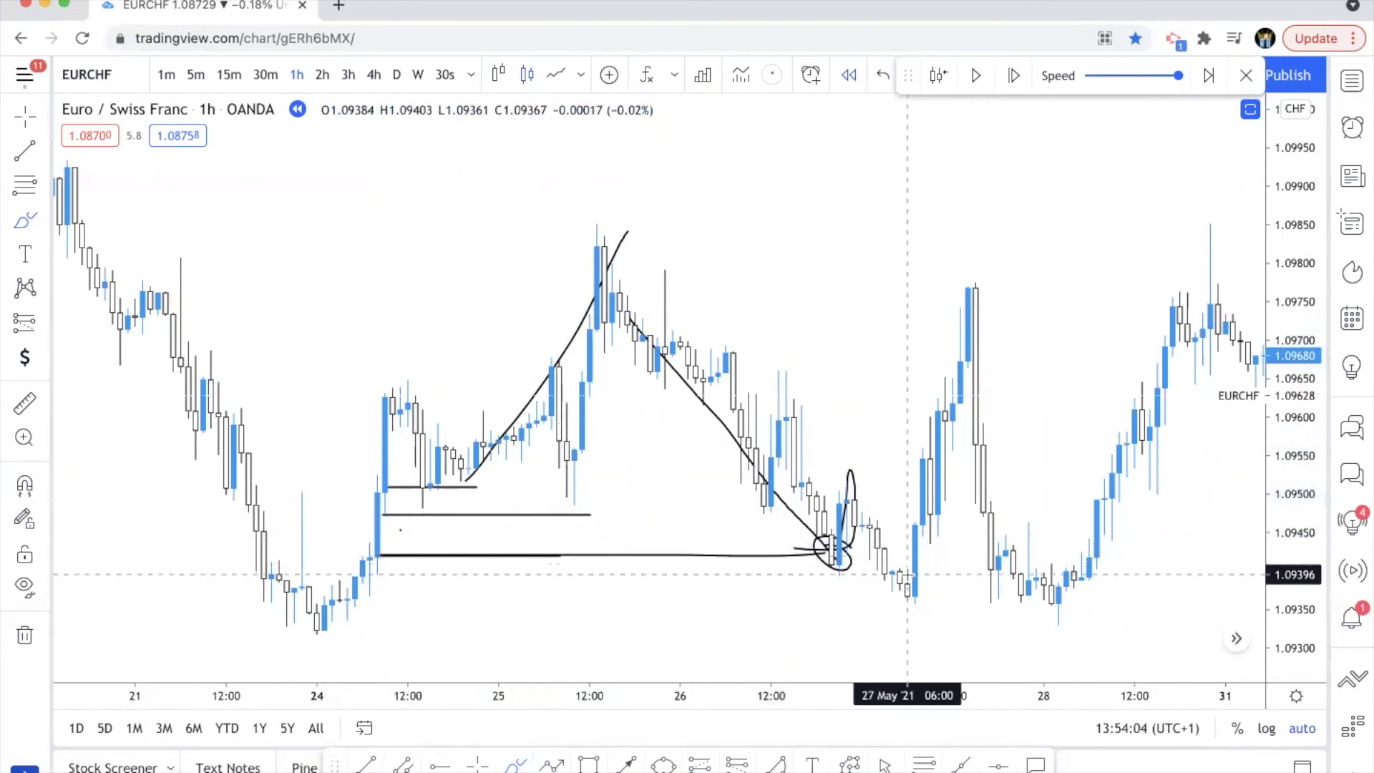
left_click_drag(908, 574, 975, 279)
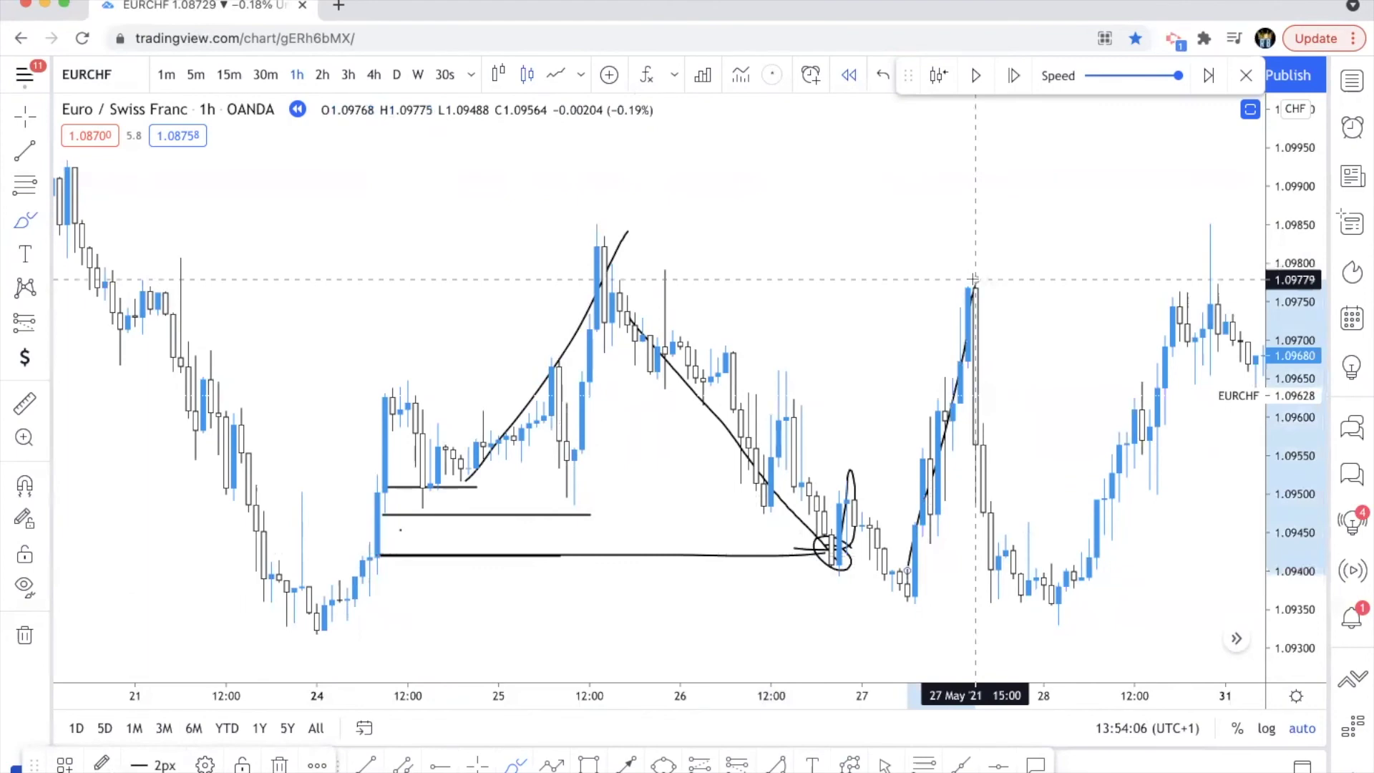
key("ctrl+z")
scroll(959, 282, "down", 2)
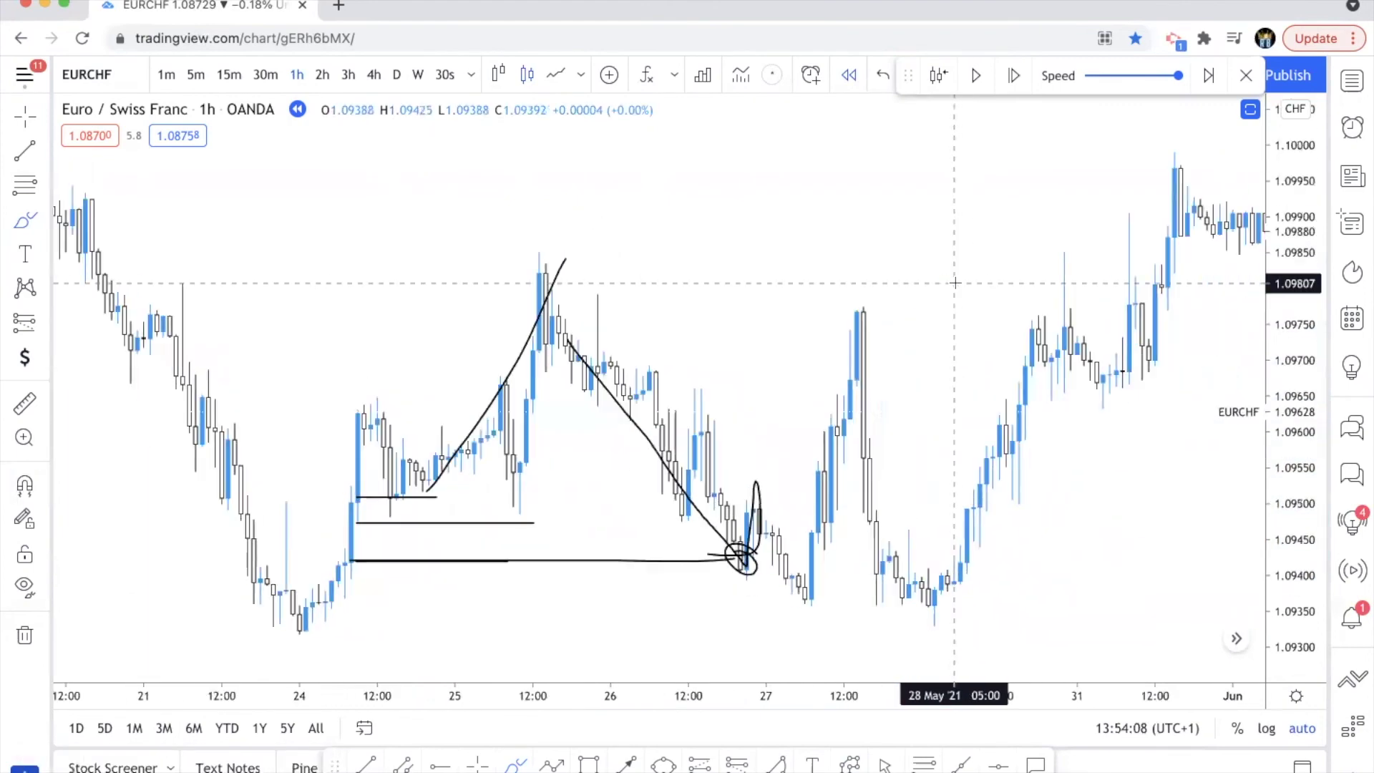
Bring the days after 27 May into view and draw a level line at the 27 May spike zone.
scroll(955, 282, "down", 1)
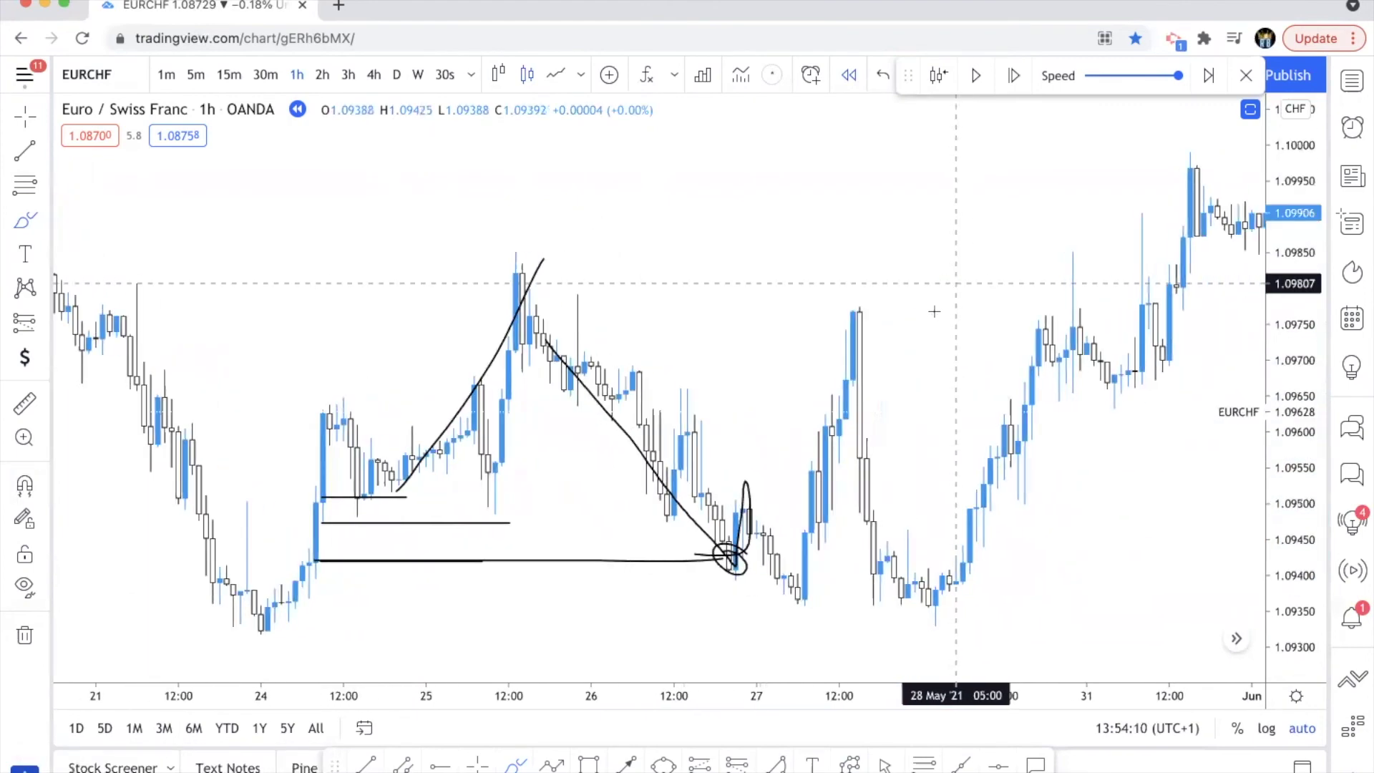
mouse_move(833, 562)
left_mouse_down()
mouse_move(648, 564)
mouse_move(767, 563)
left_mouse_up()
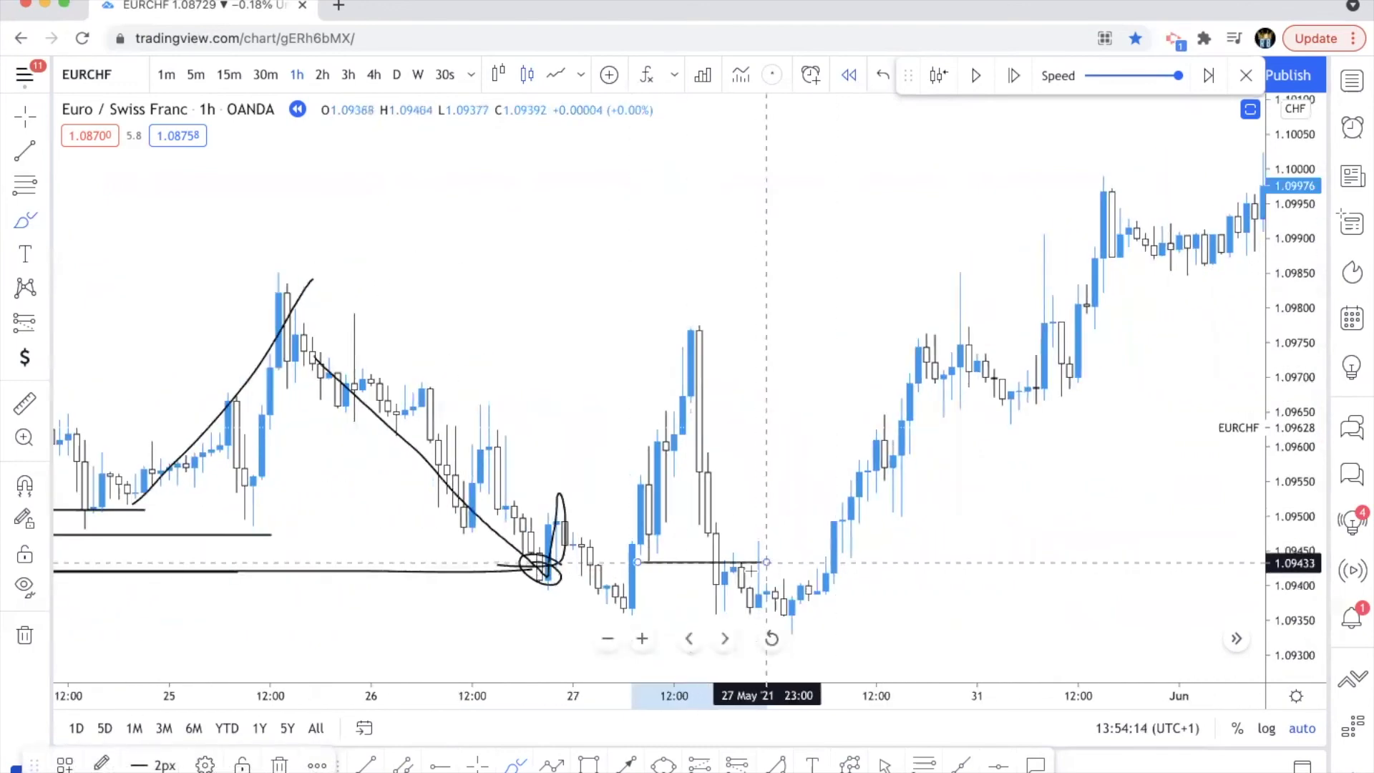
left_click_drag(637, 611, 708, 610)
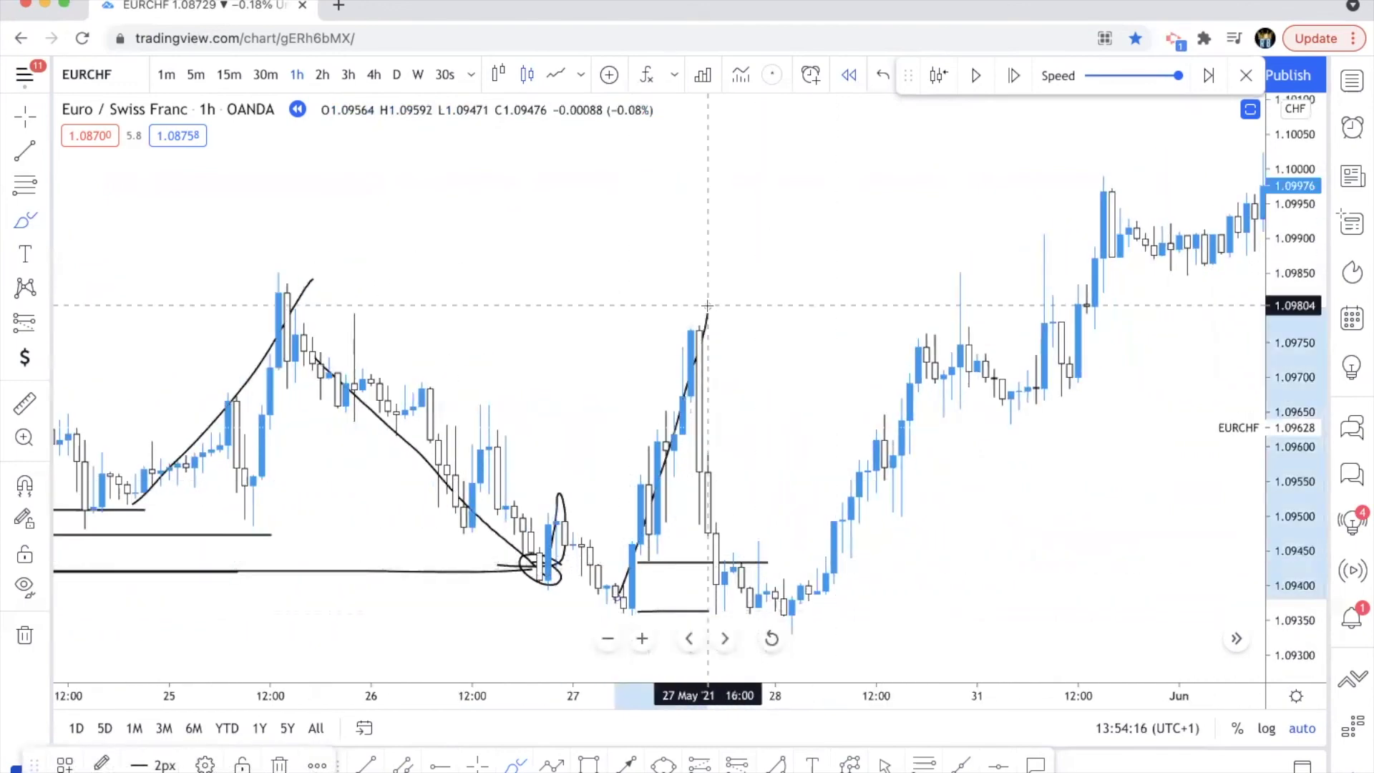
left_click(751, 374)
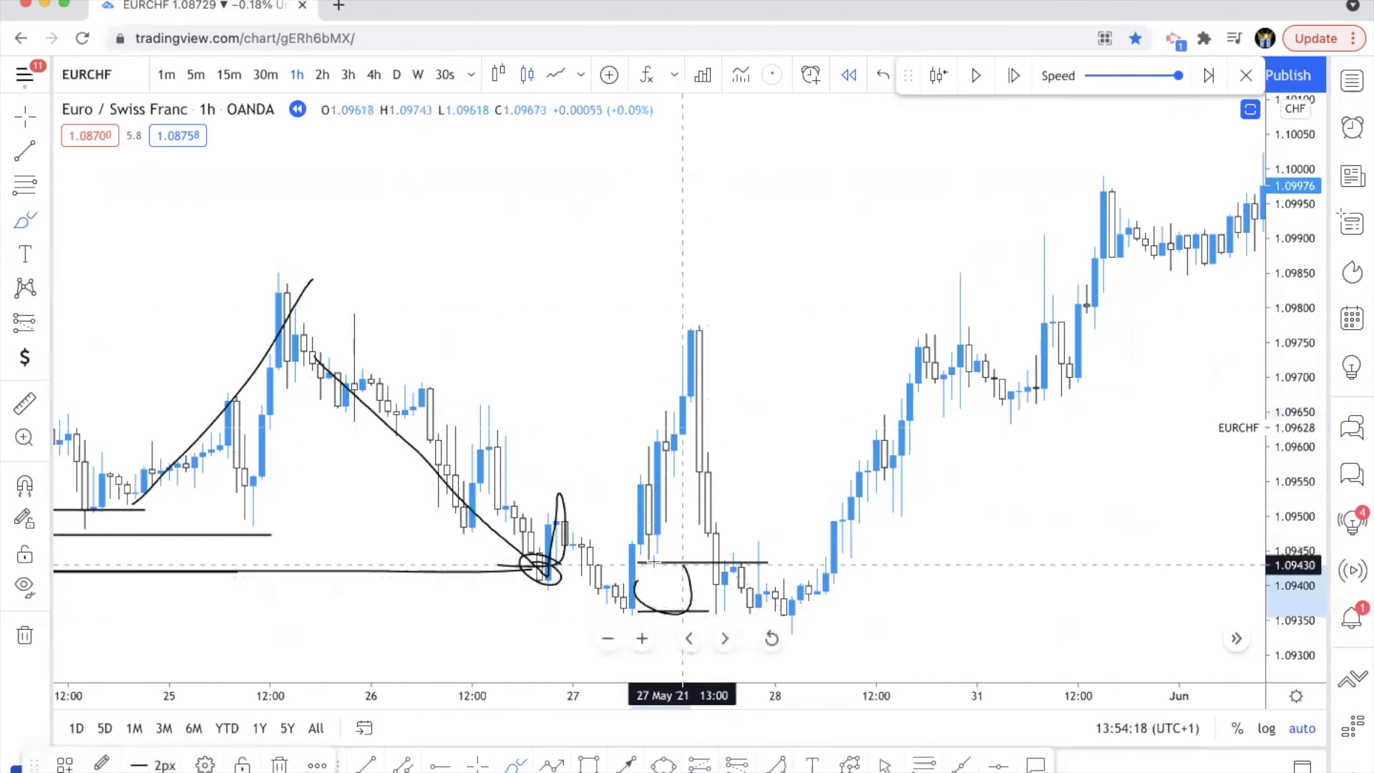
Trace the drop from the 27 May spike top, deleting a trial climb toward 1 Jun.
left_click(698, 342)
left_click_drag(698, 341, 741, 603)
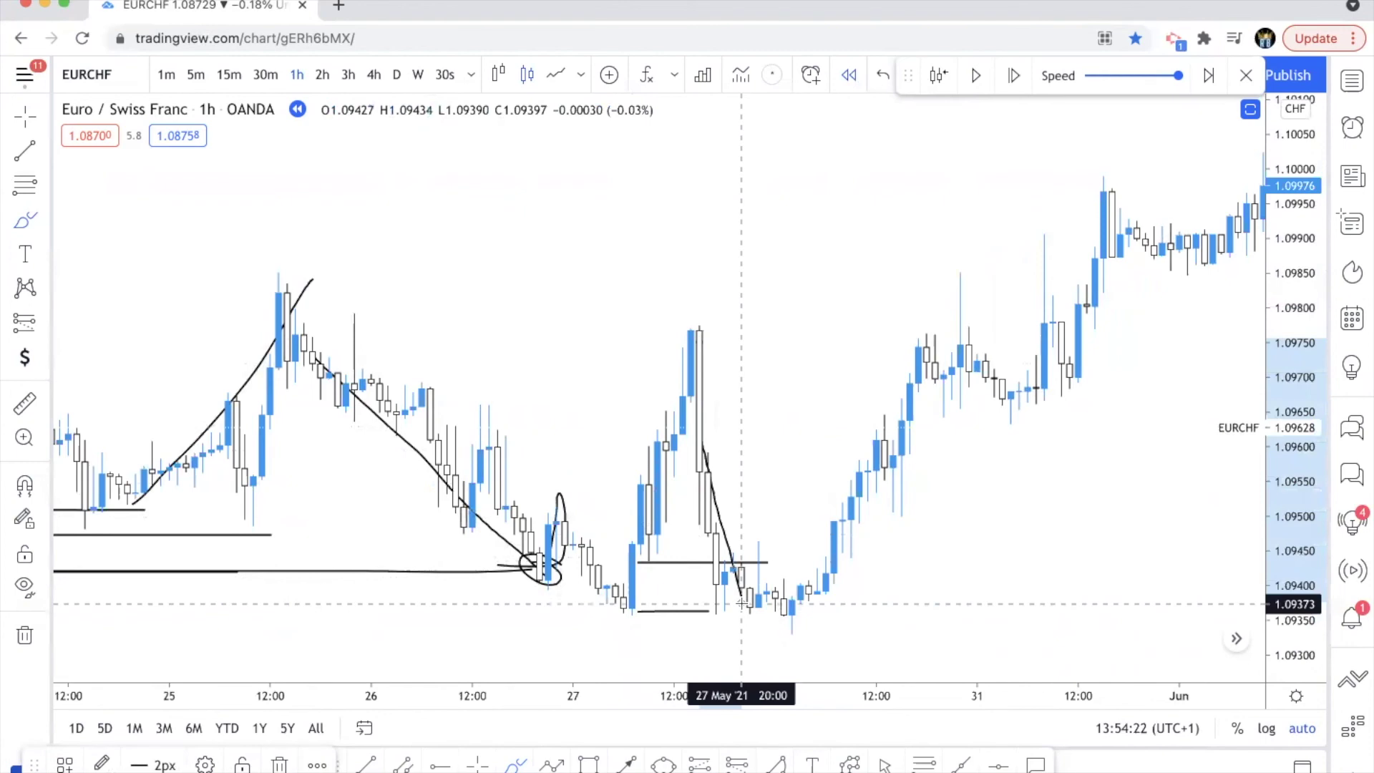
mouse_move(741, 603)
left_mouse_down()
mouse_move(1033, 215)
mouse_move(934, 247)
left_mouse_up()
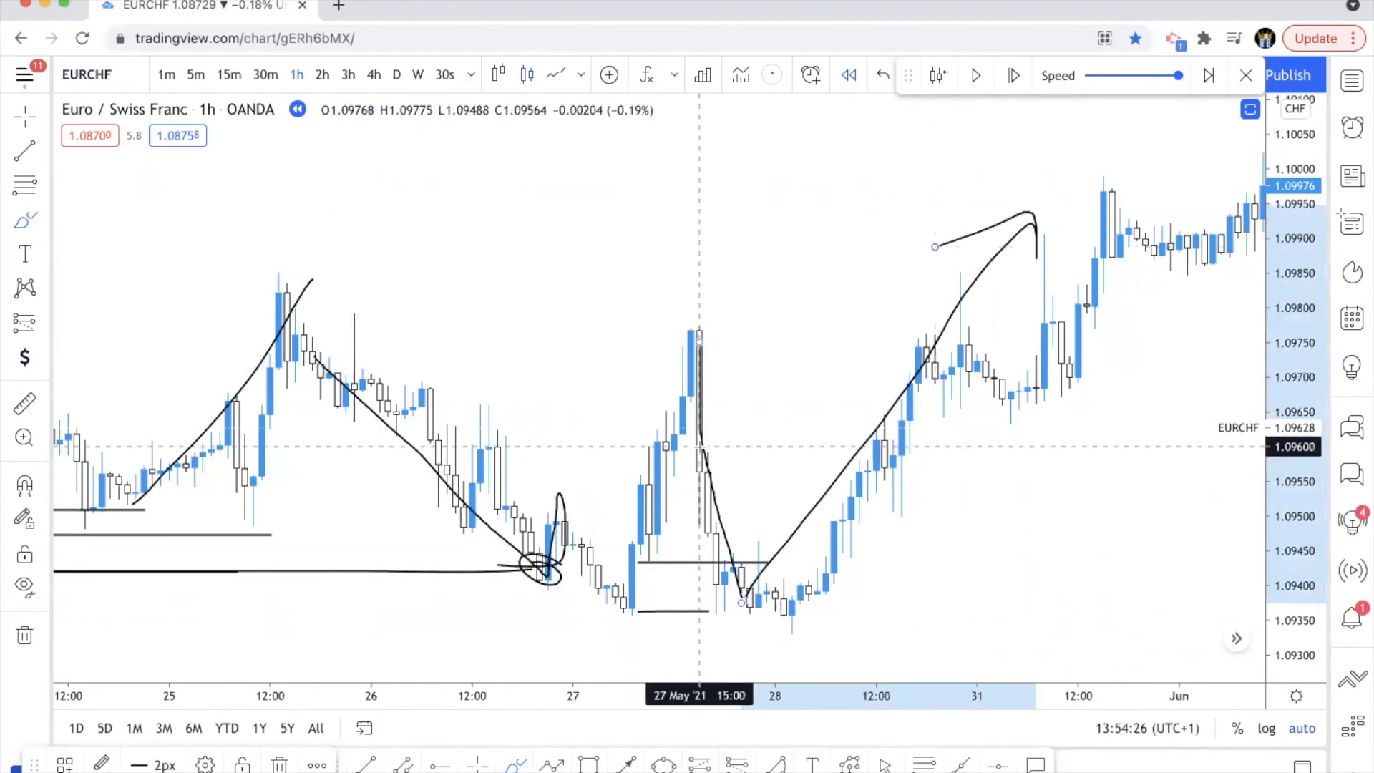
key("Delete")
Adjust the view to show the annotated 24–28 May stretch together with early June.
scroll(694, 443, "down", 5)
scroll(699, 446, "down", 3)
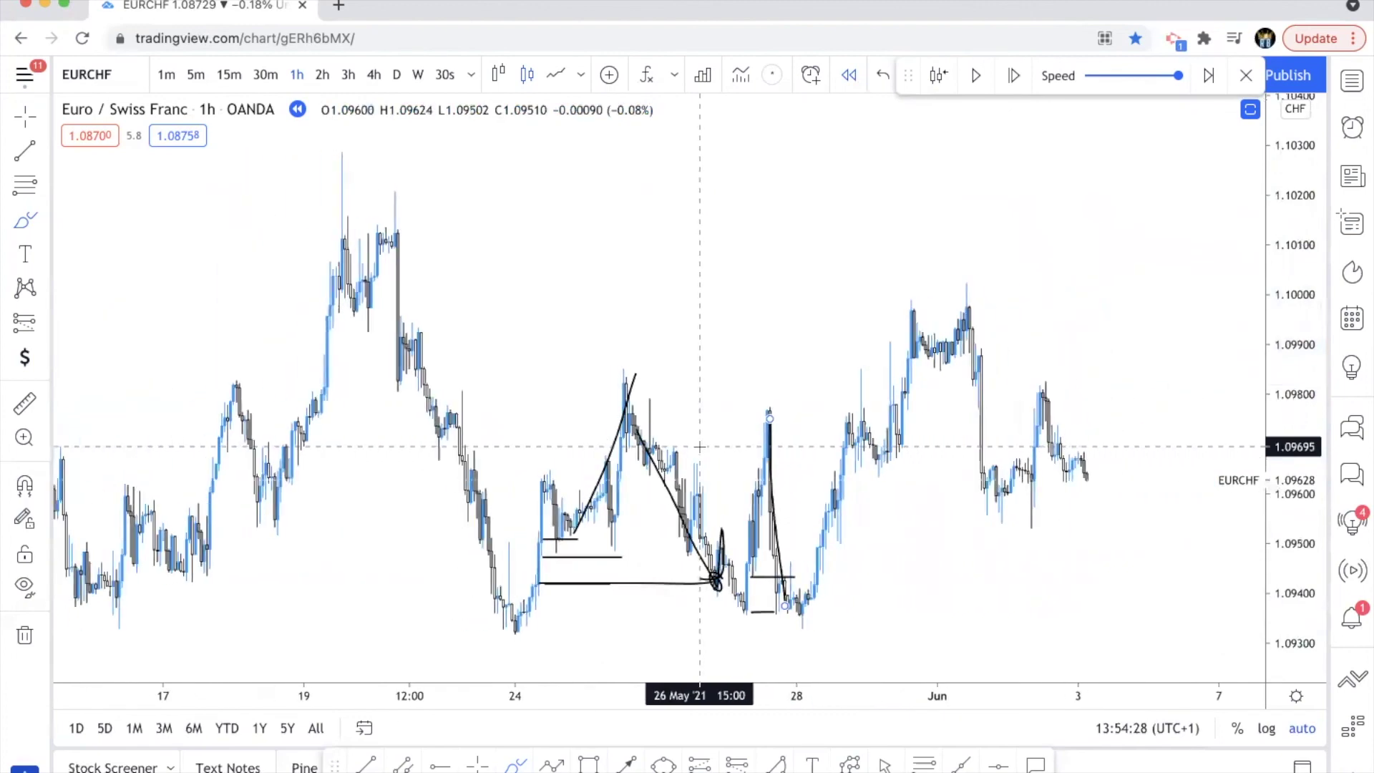
scroll(699, 446, "right", 6)
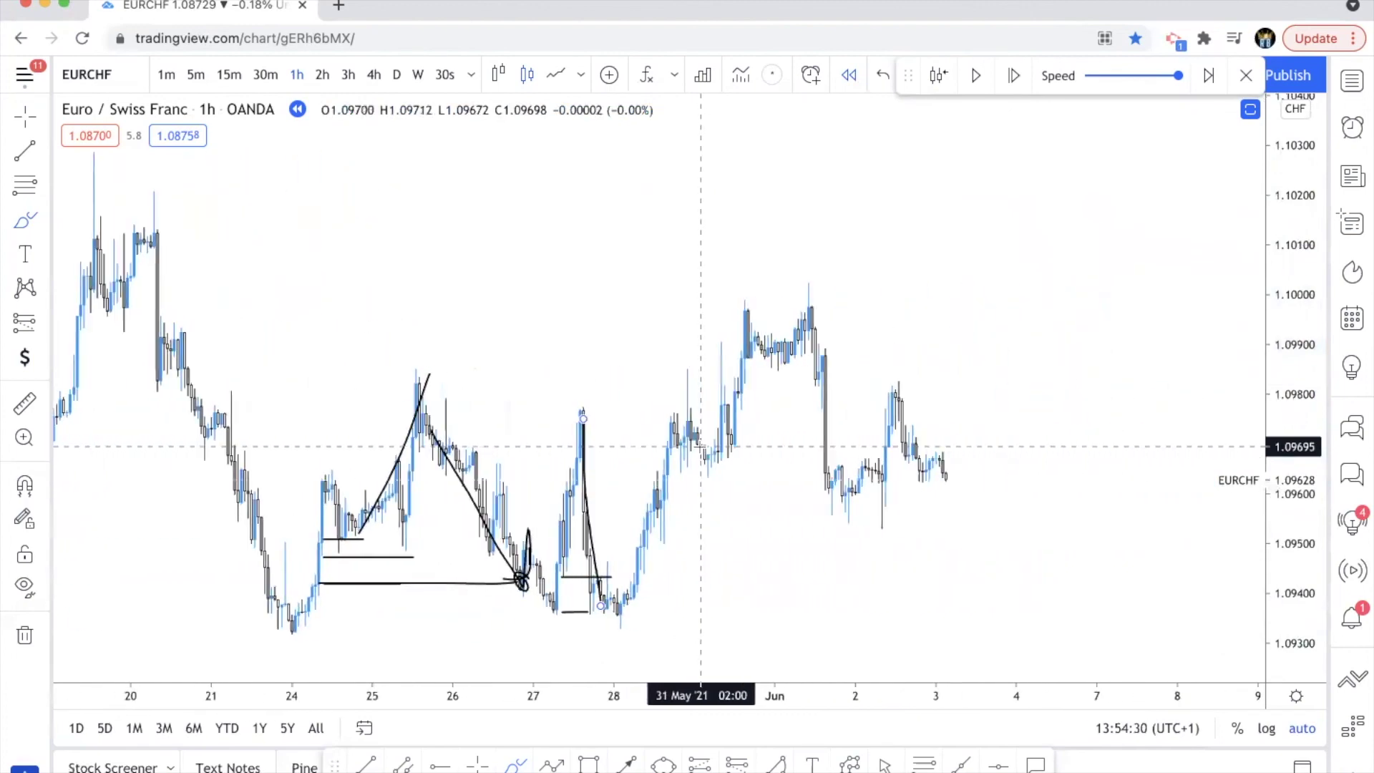
scroll(699, 447, "up", 1)
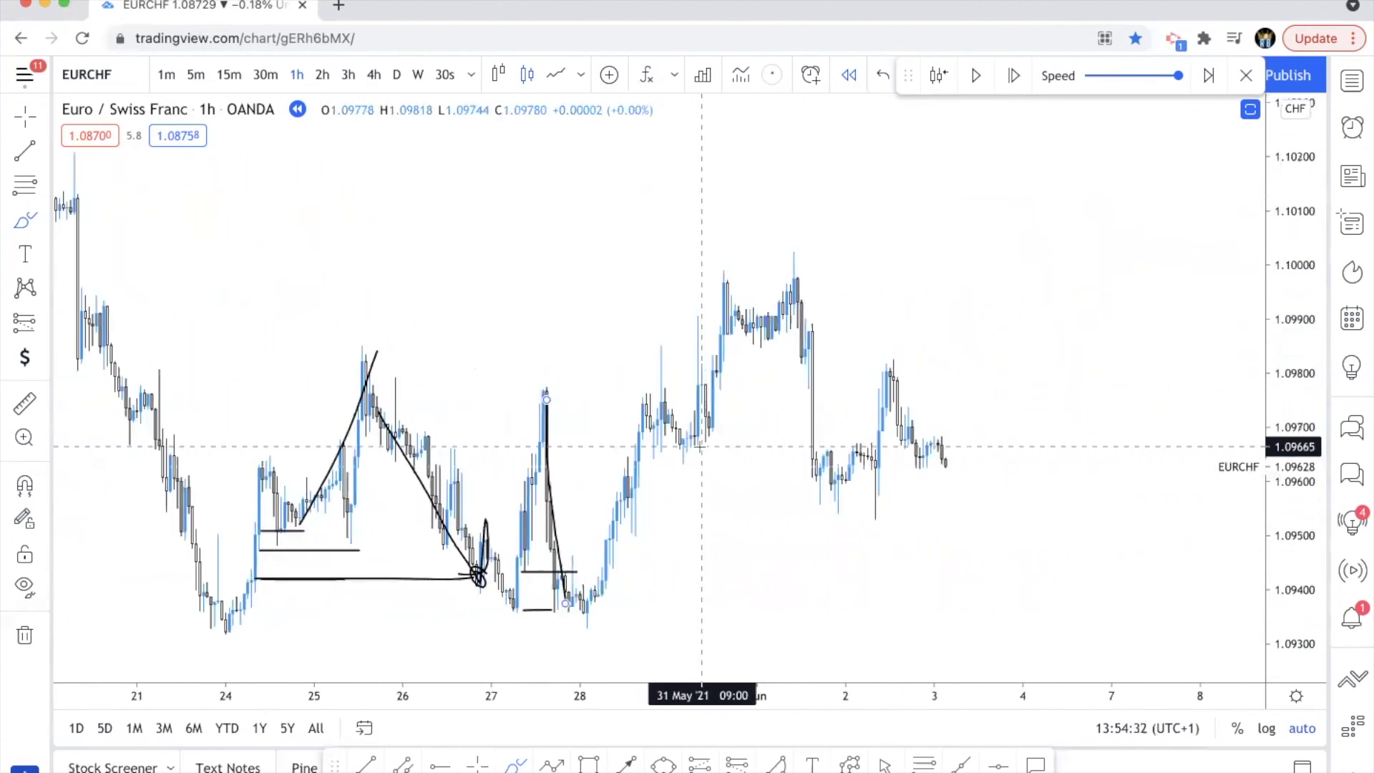
scroll(700, 446, "up", 1)
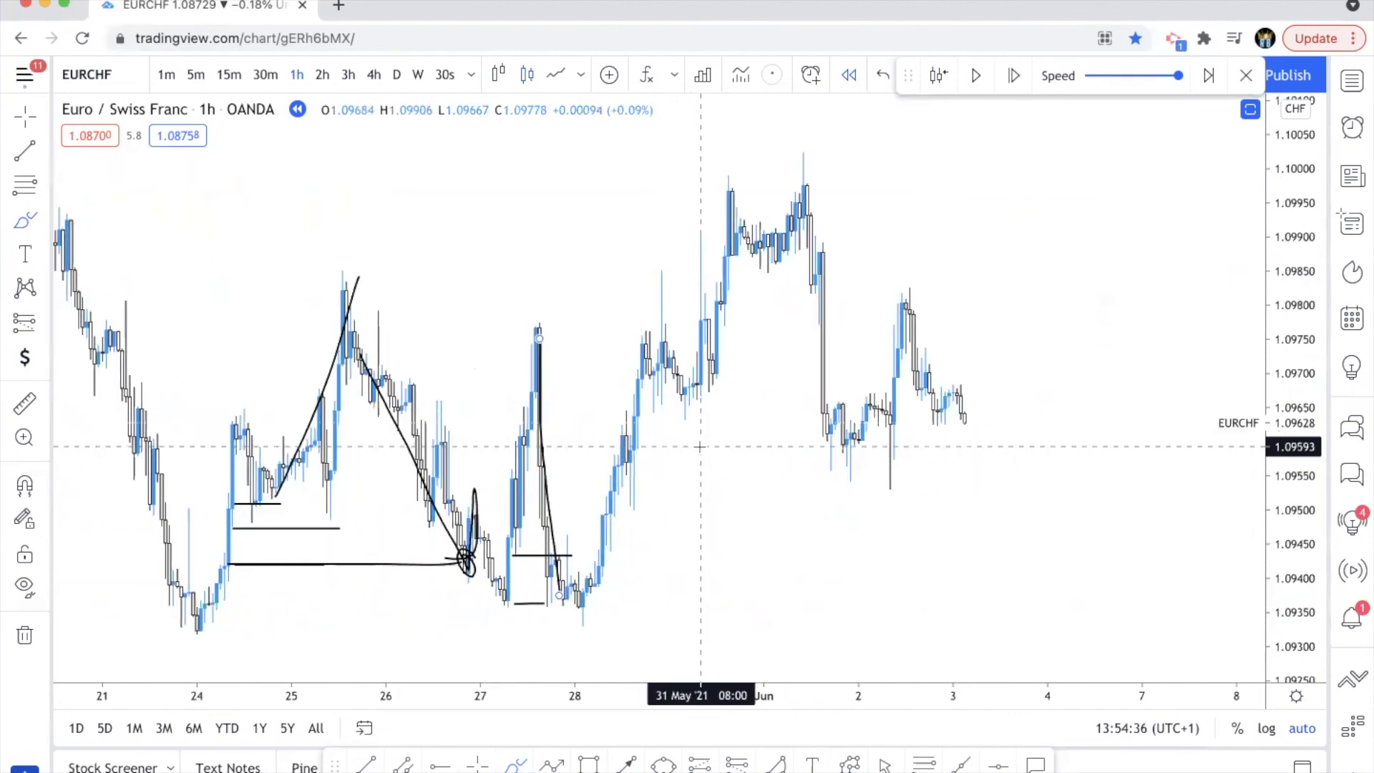
scroll(699, 447, "up", 1)
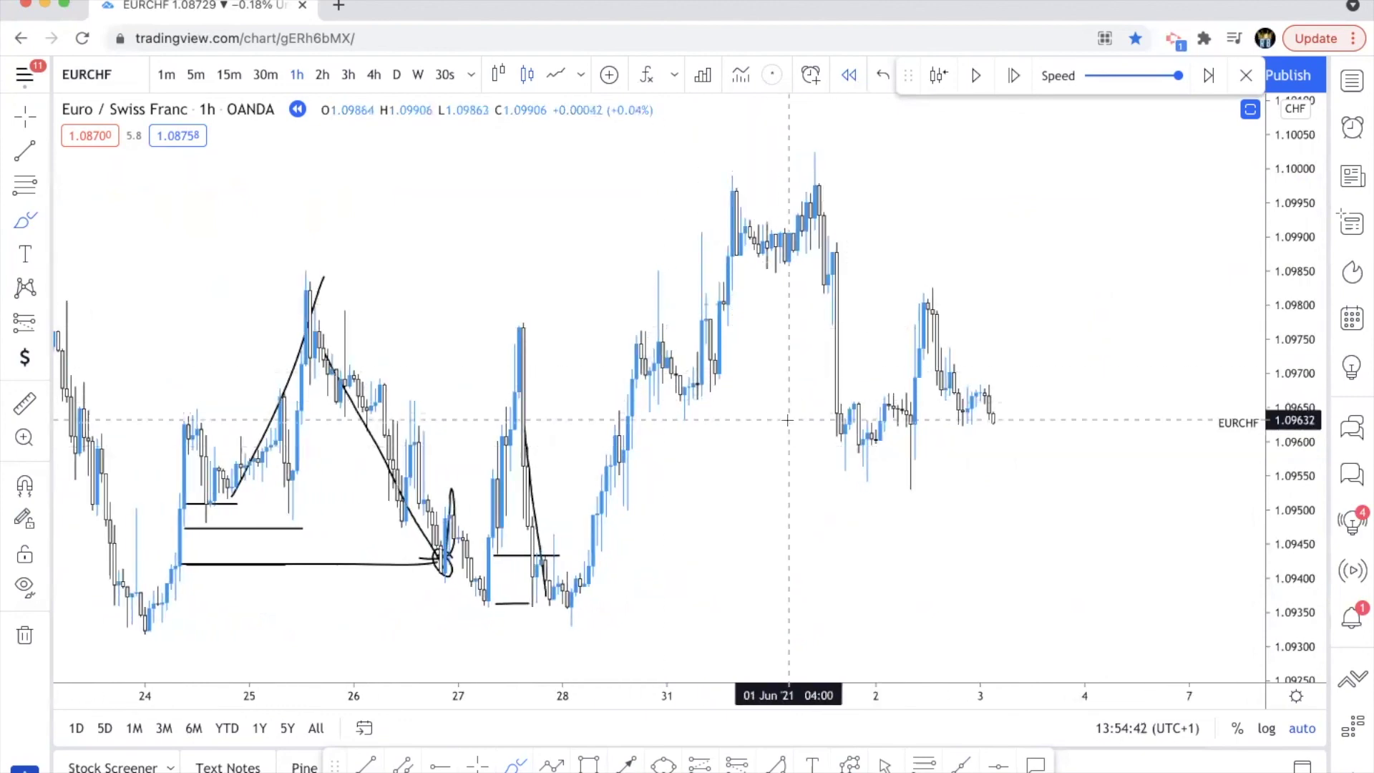
scroll(787, 420, "up", 2)
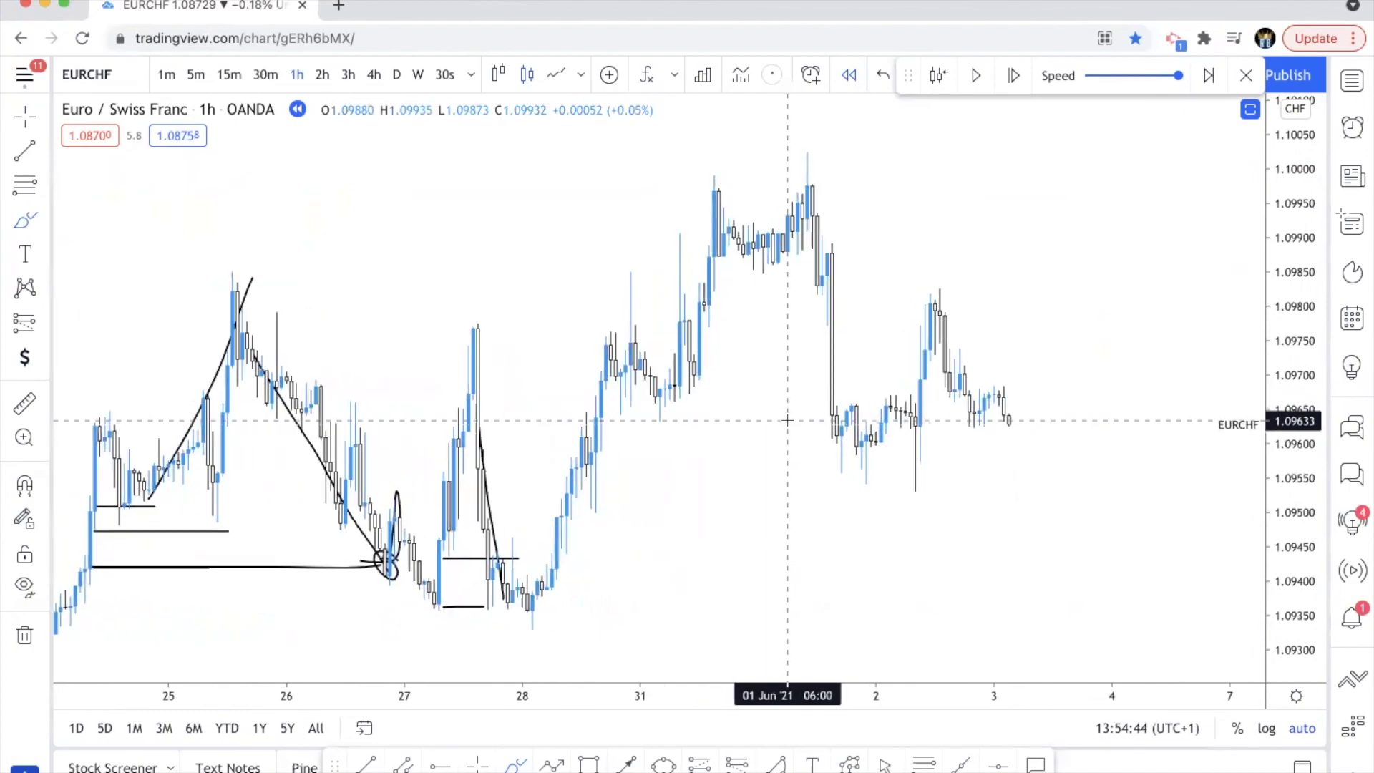